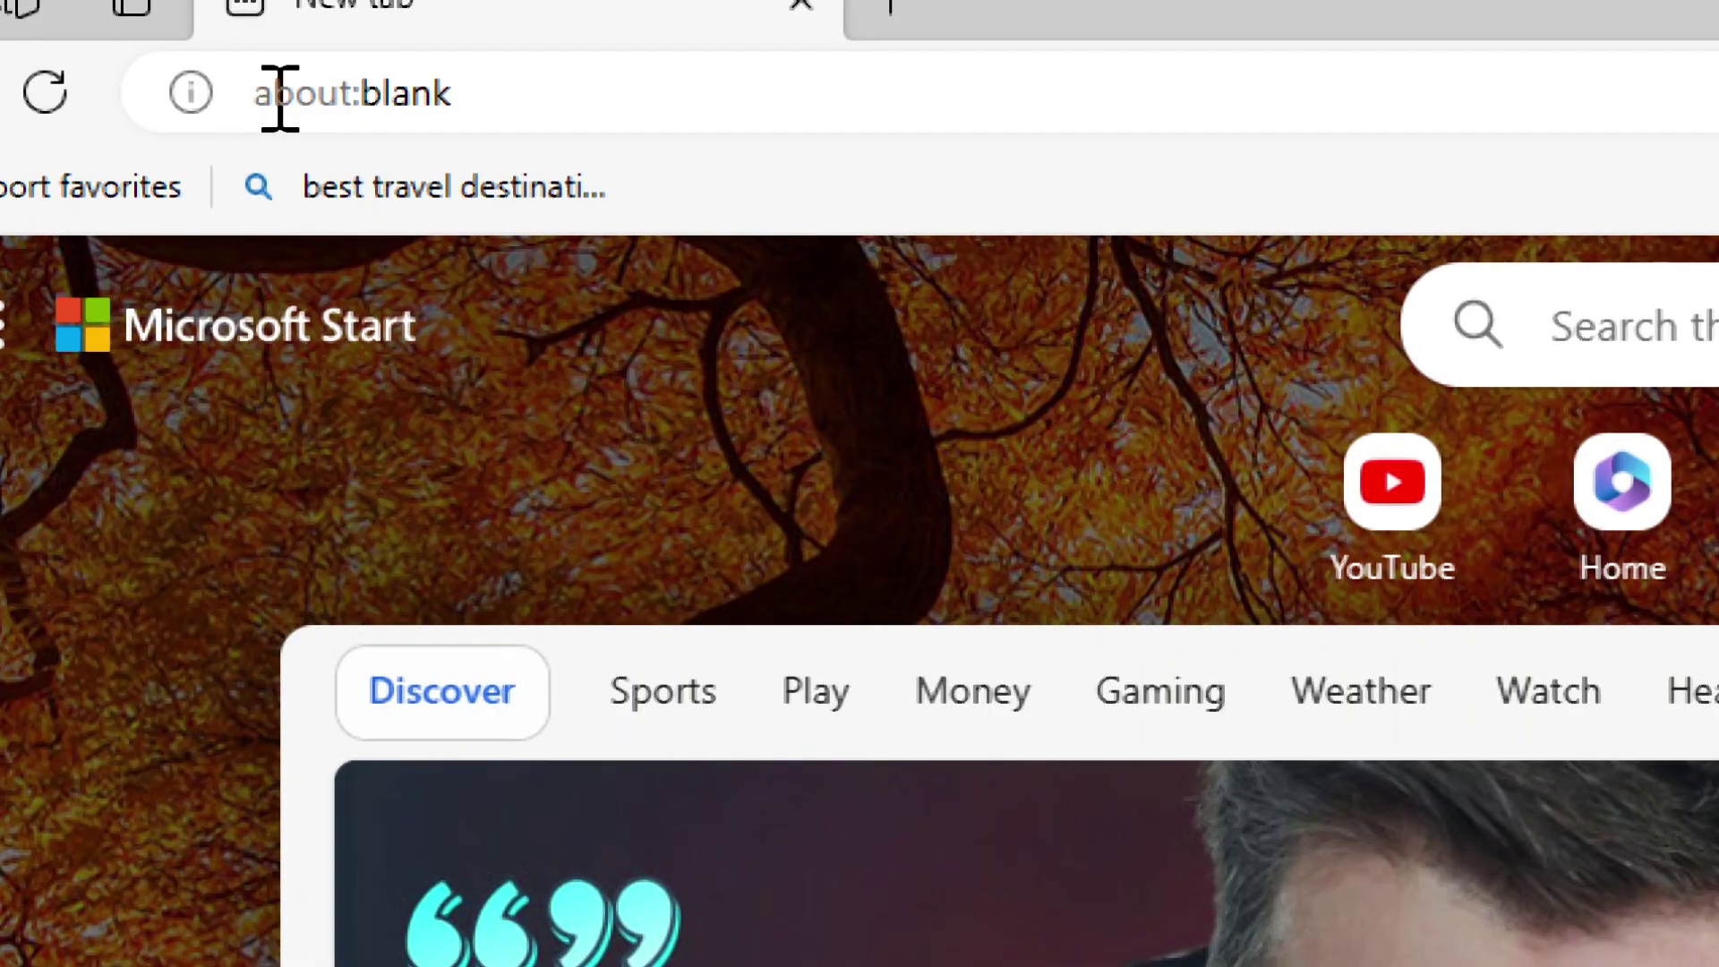
Step: Search Bing for 'malwarebytes' from the Edge address bar
click(268, 94)
text(mal)
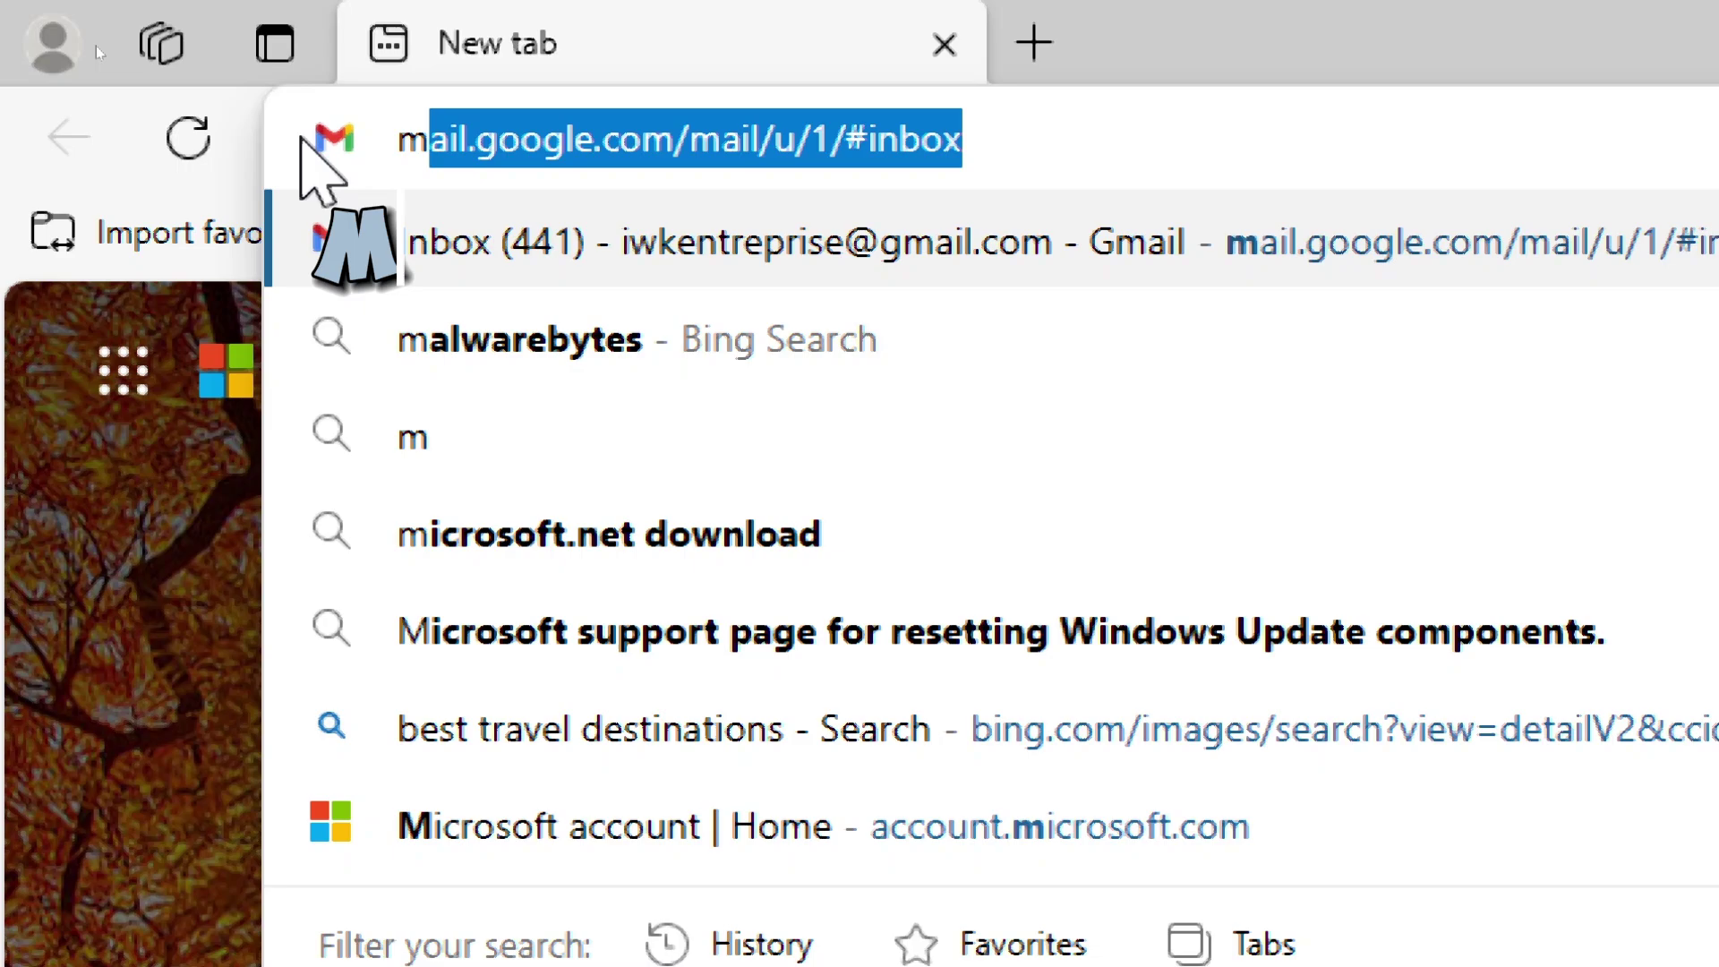
text(wa)
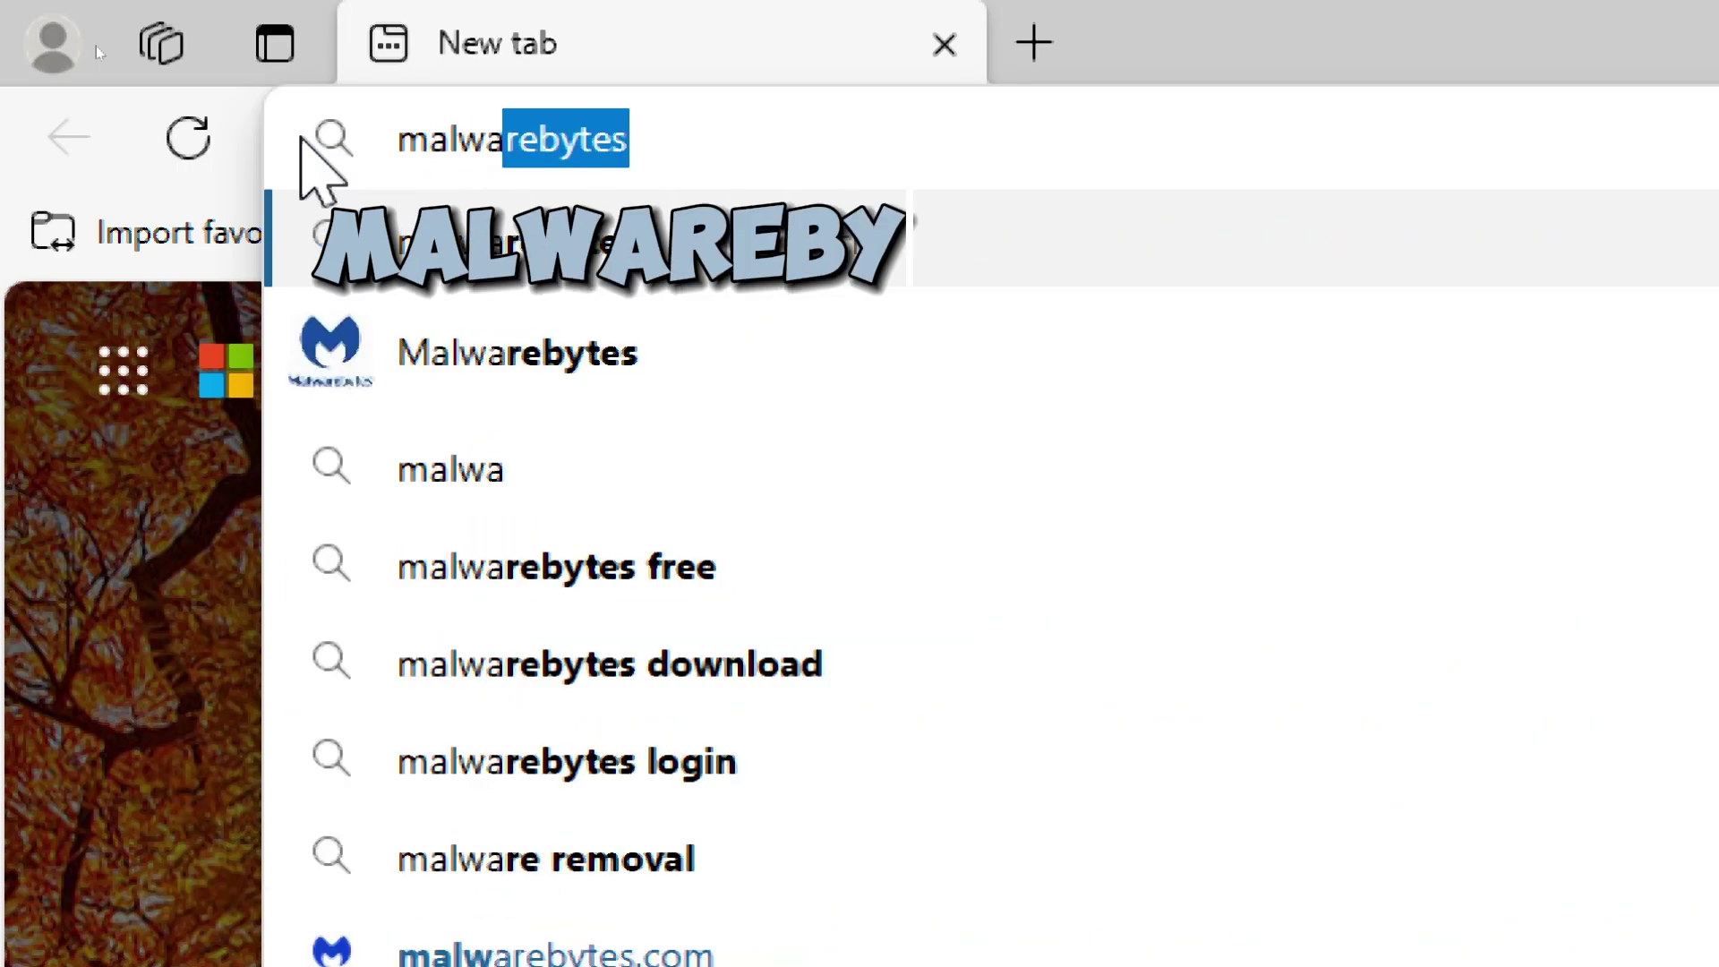
text(rebyte)
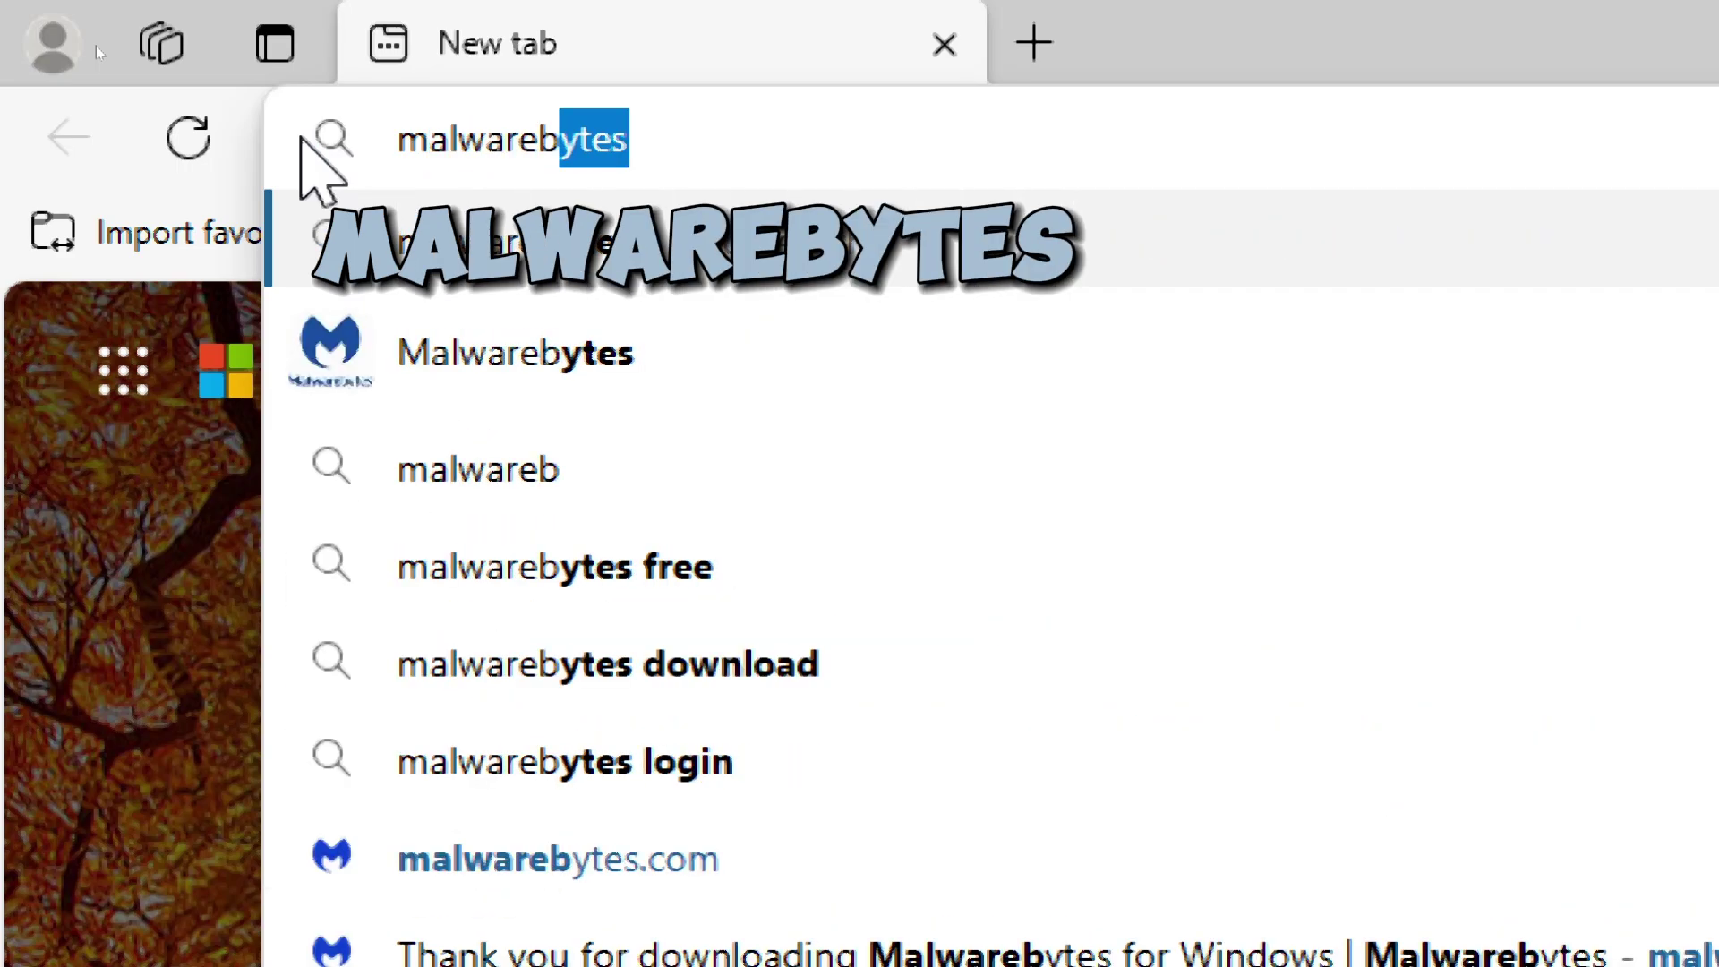
text(s)
key(Return)
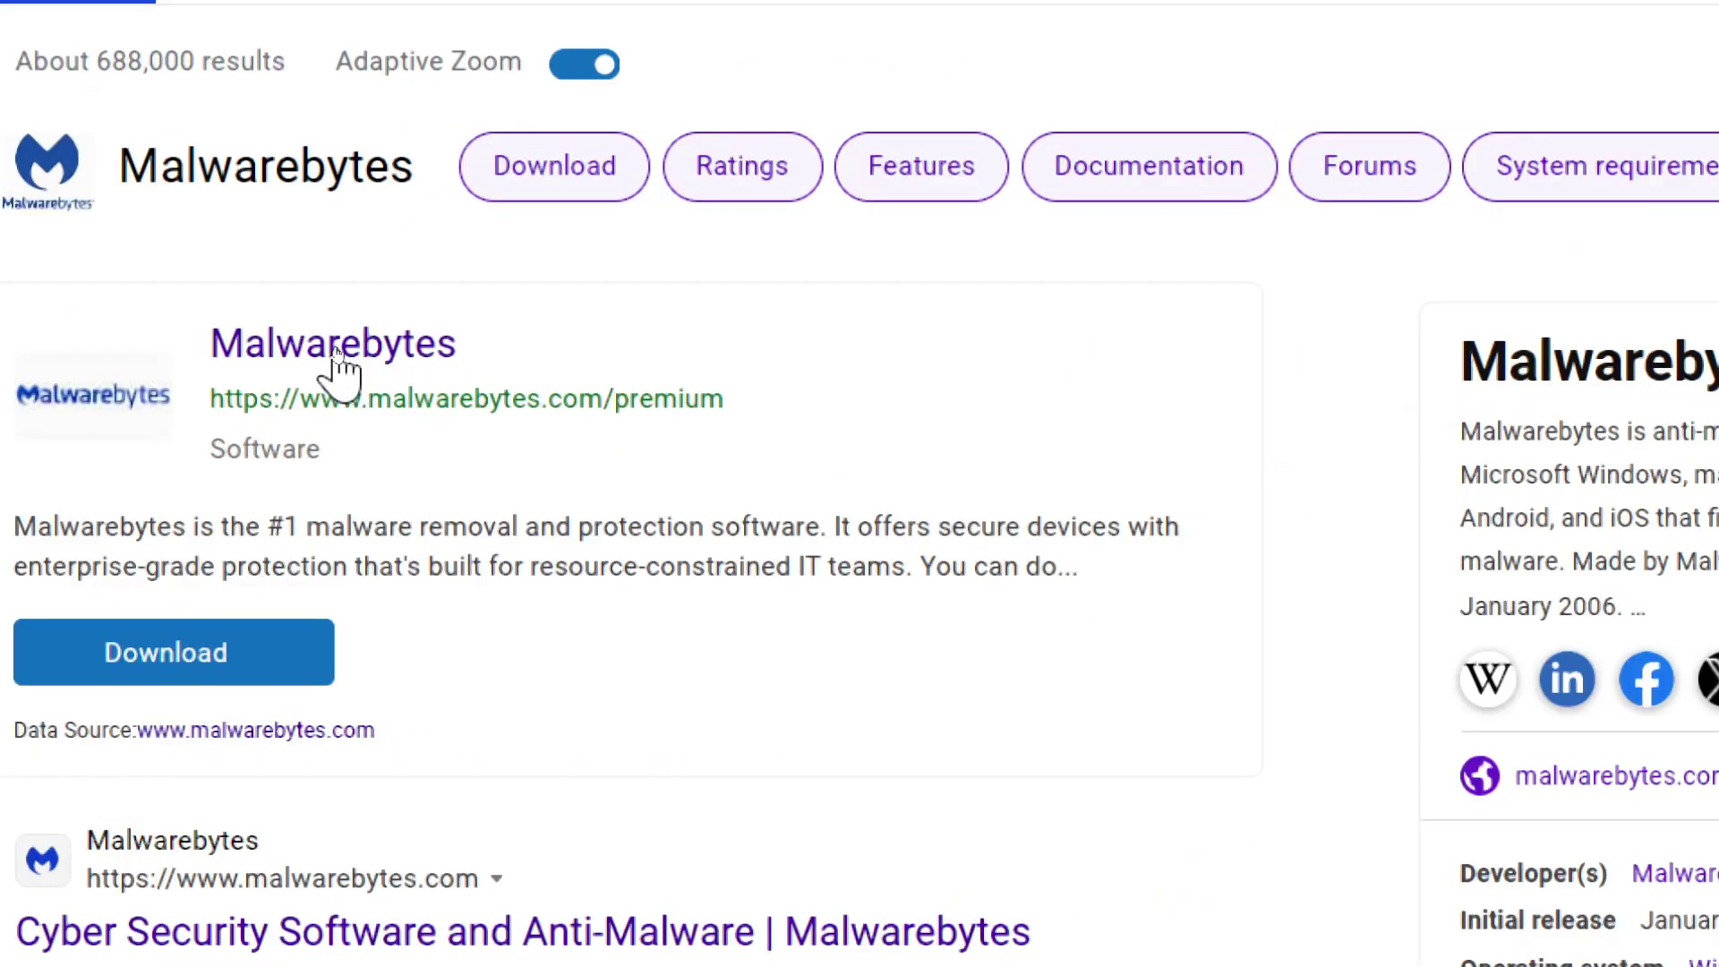
Step: Open the official Malwarebytes site and download the free installer MBSetup.exe
click(333, 347)
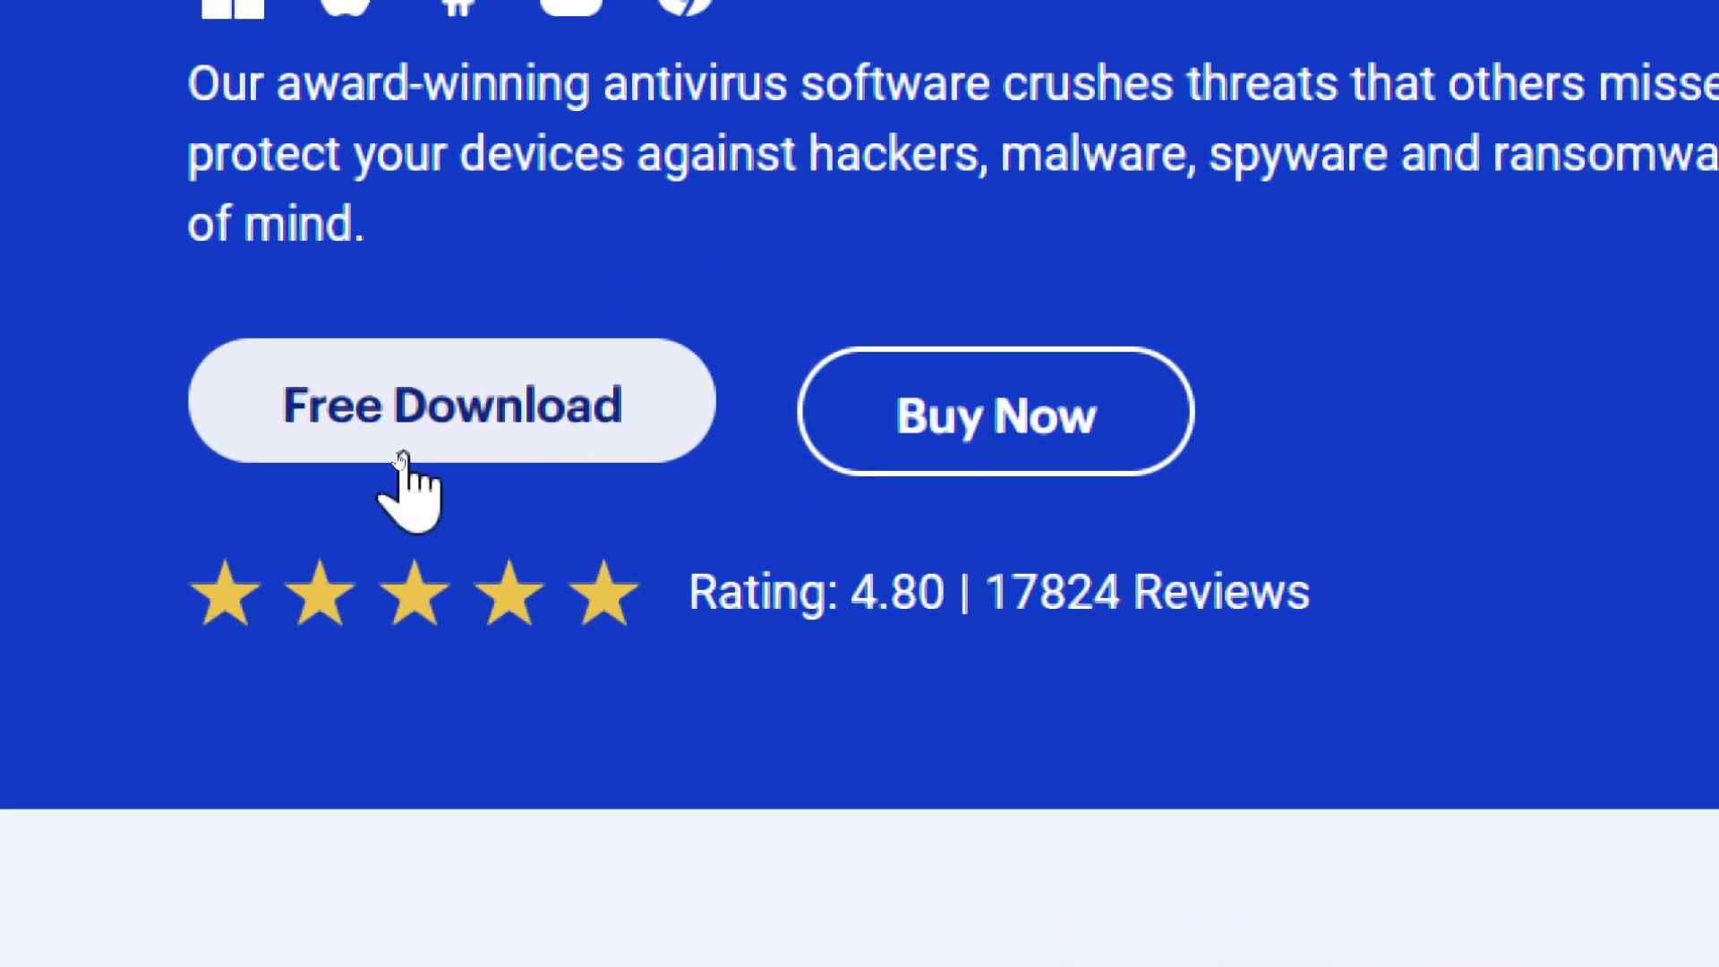
click(403, 455)
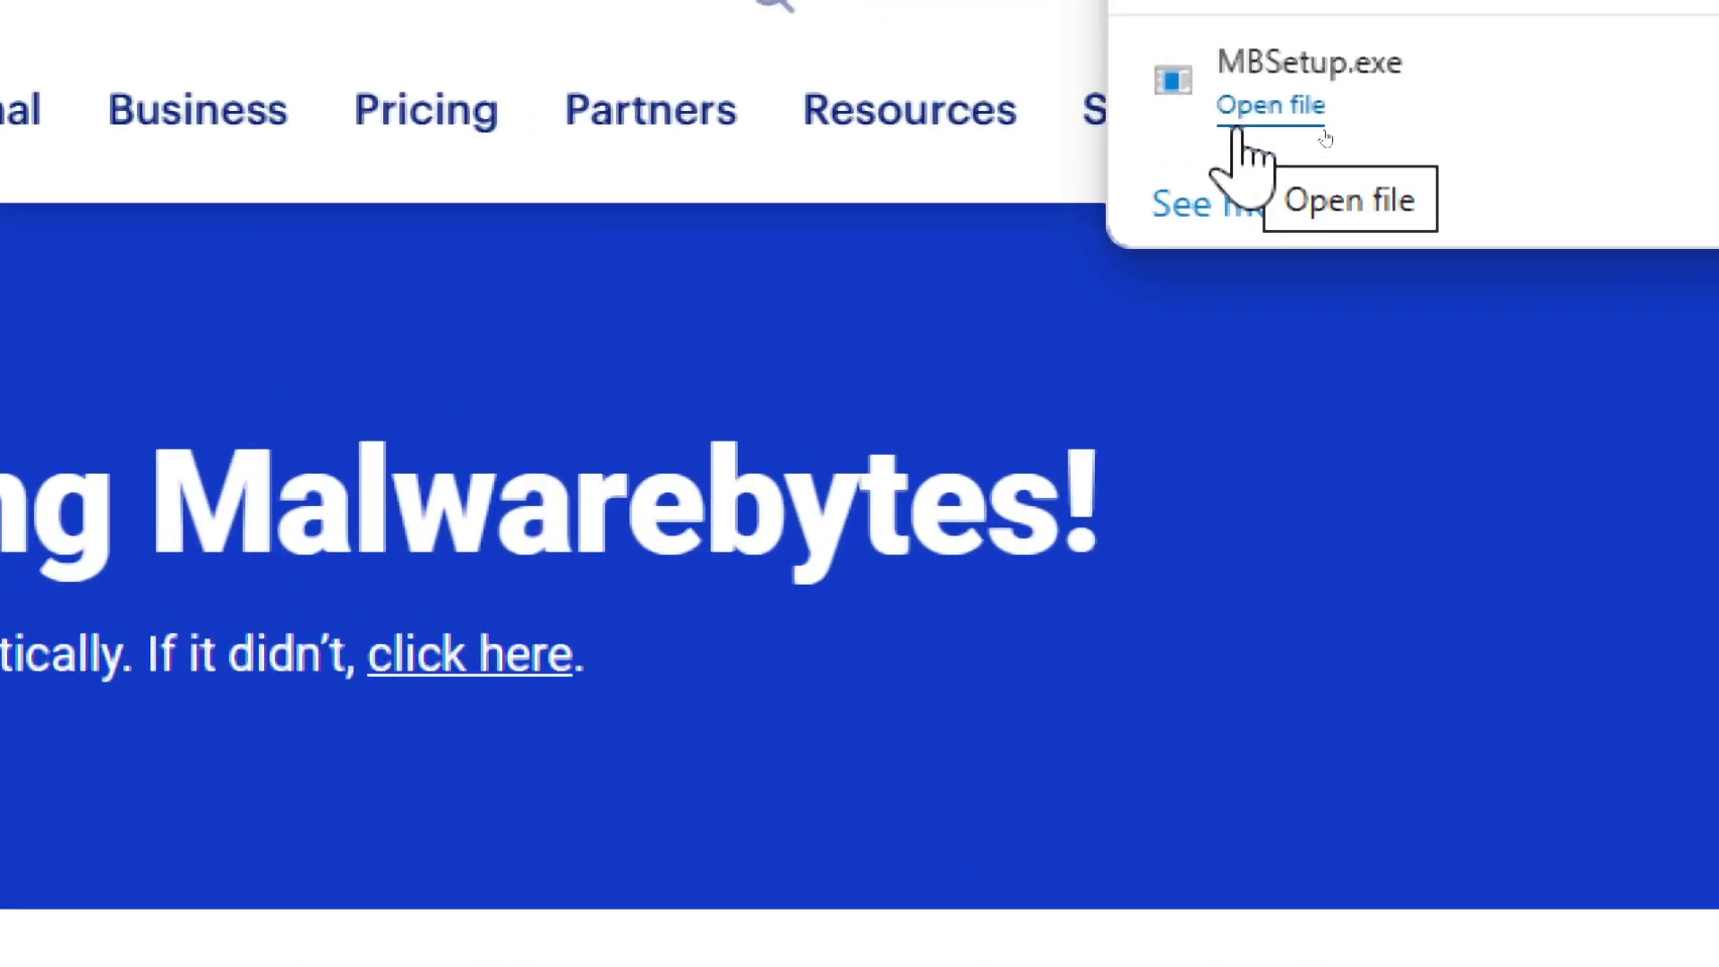
Step: Run MBSetup.exe to install Malwarebytes for personal use with Browser Guard, then launch it
click(1236, 133)
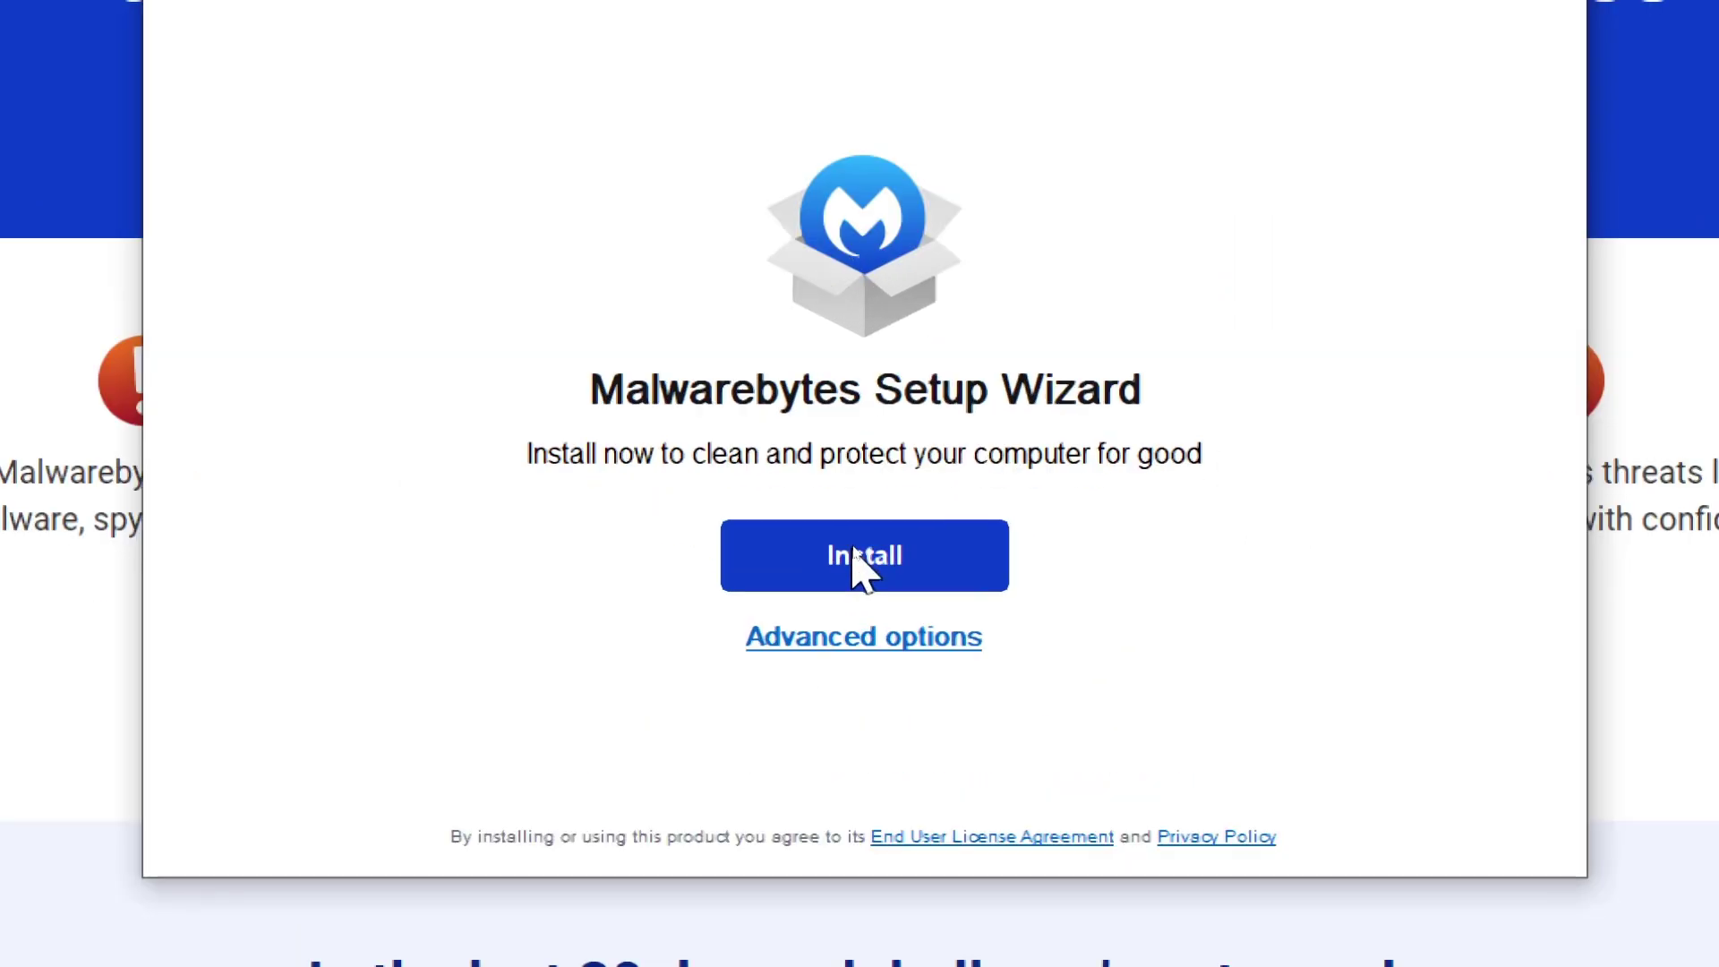
click(852, 552)
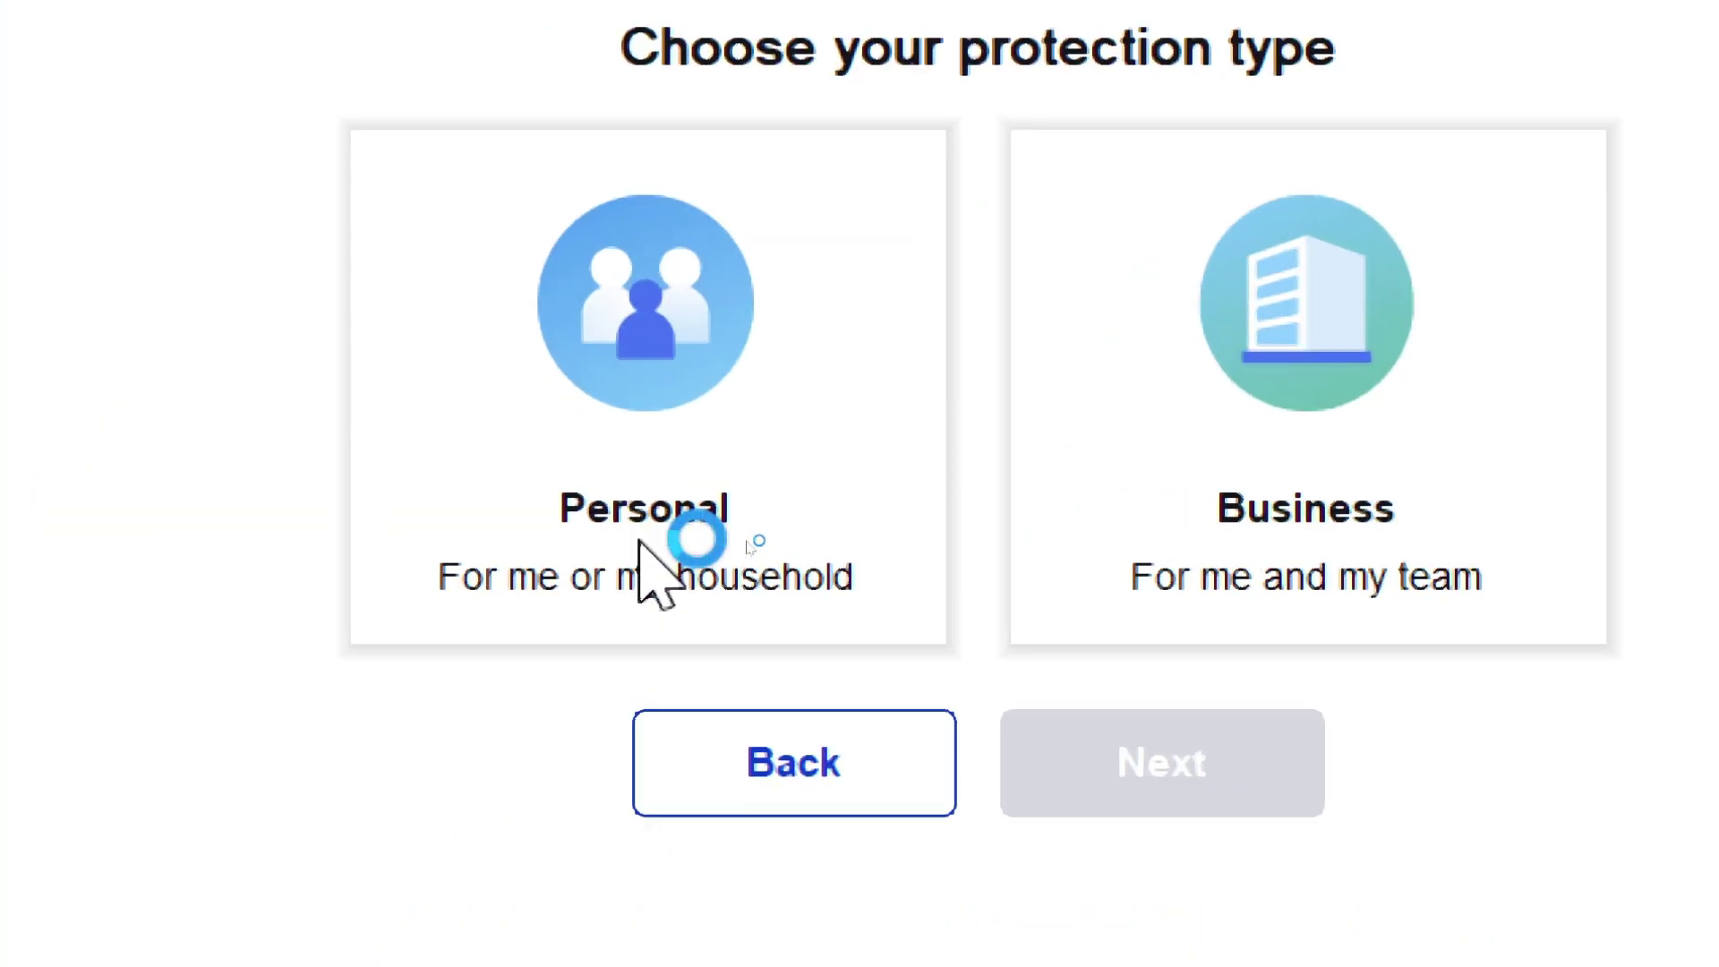
click(652, 573)
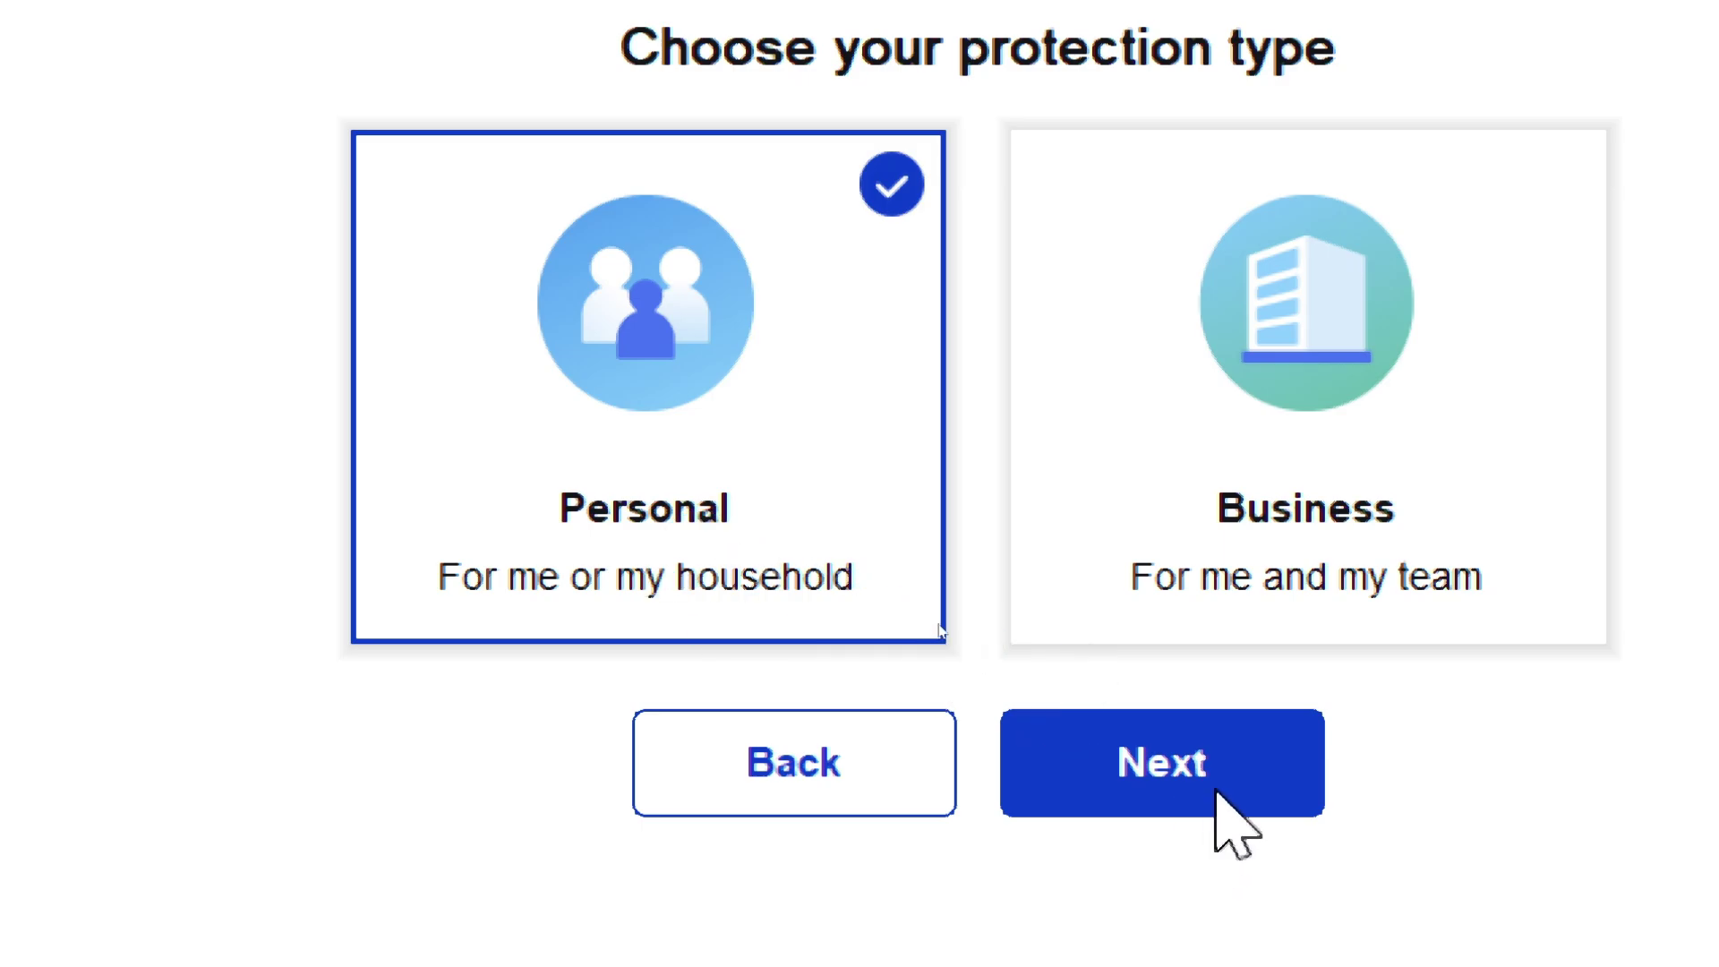
click(1220, 734)
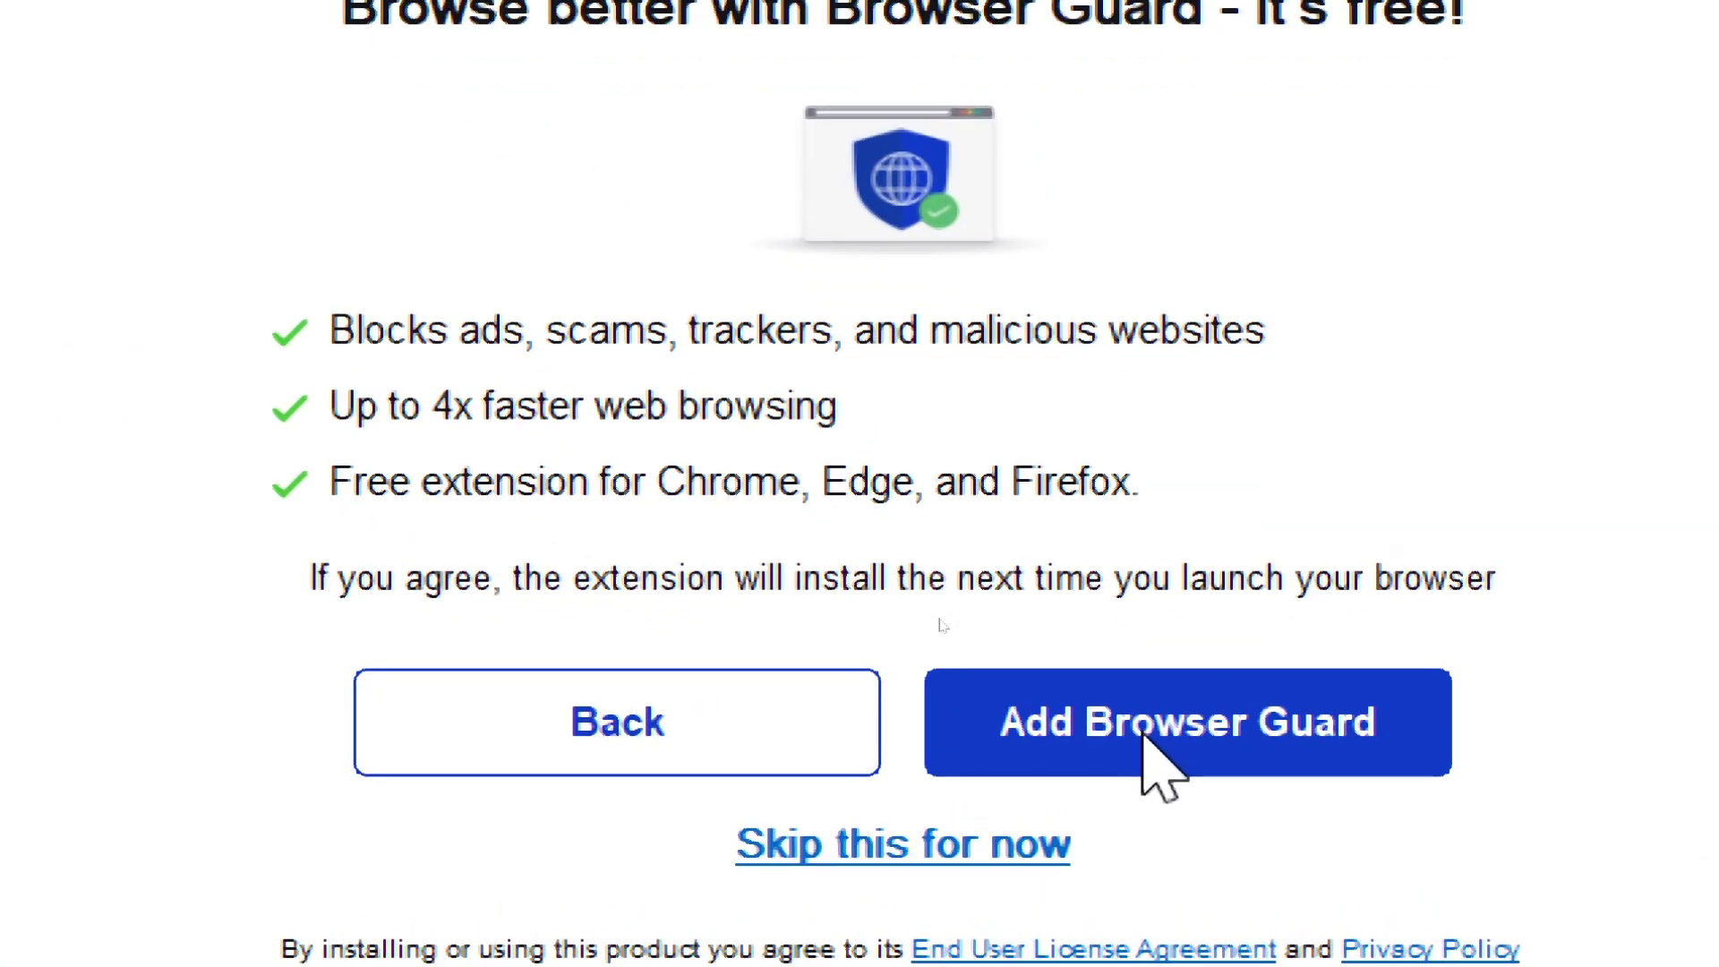
click(1146, 739)
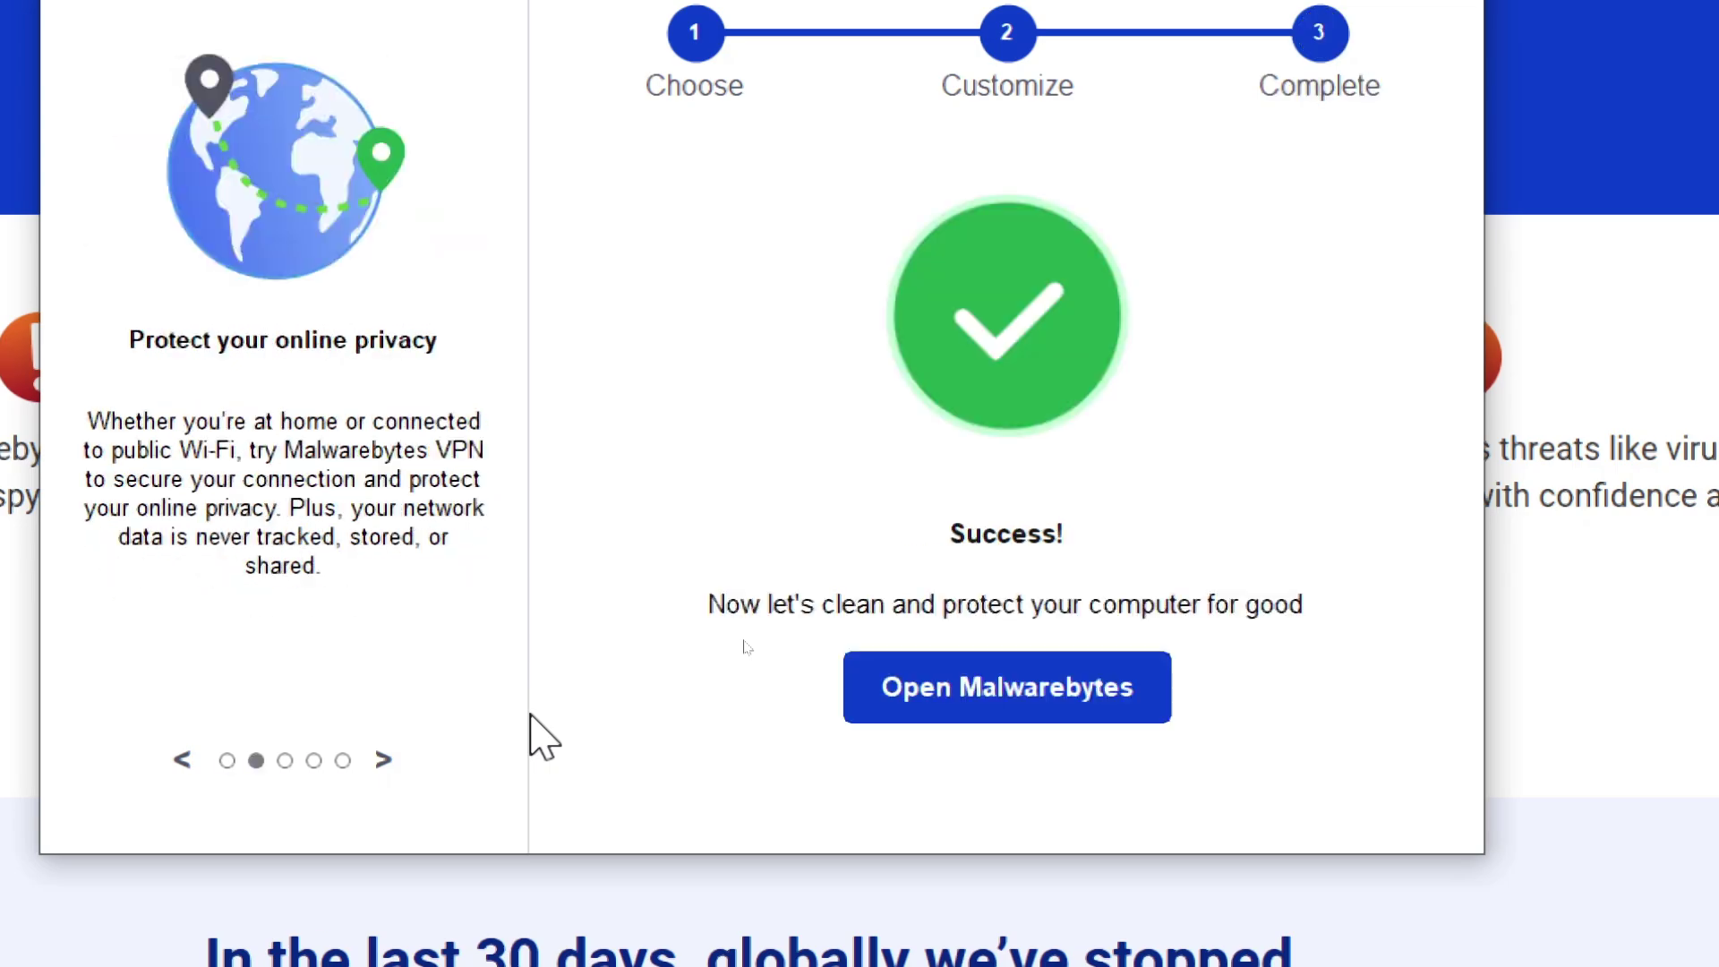
click(1082, 705)
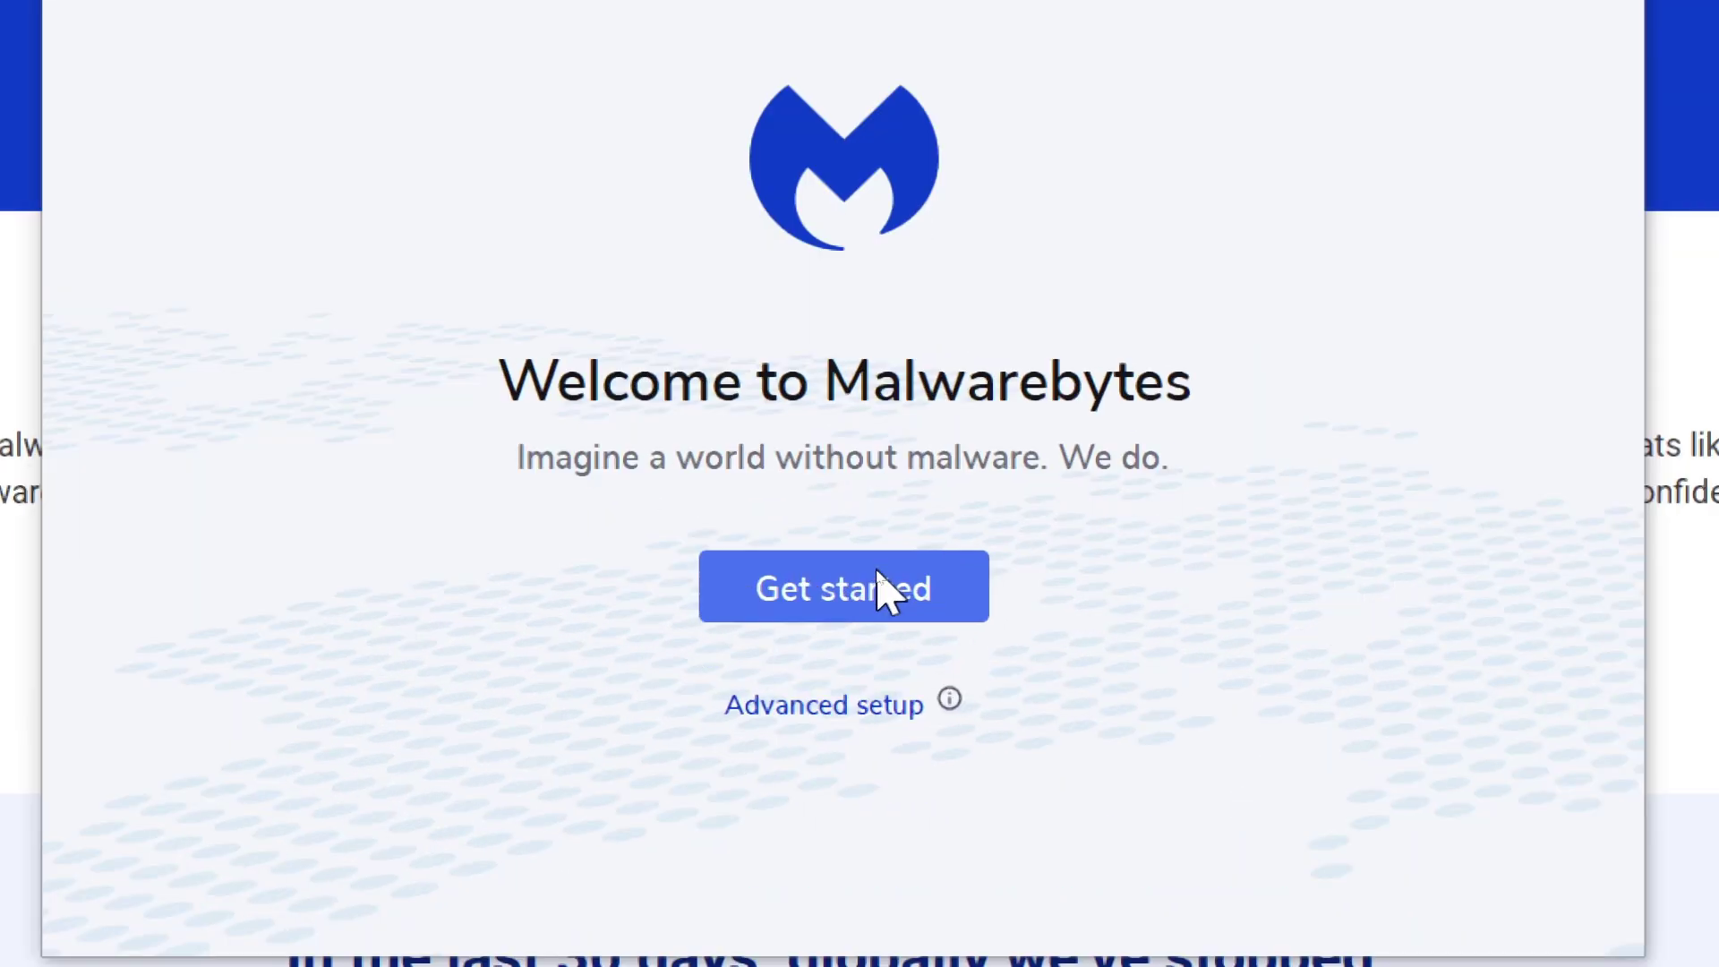
Step: Finish Malwarebytes first-run setup, choosing Maybe later for Premium, and let the threat scan complete
click(878, 574)
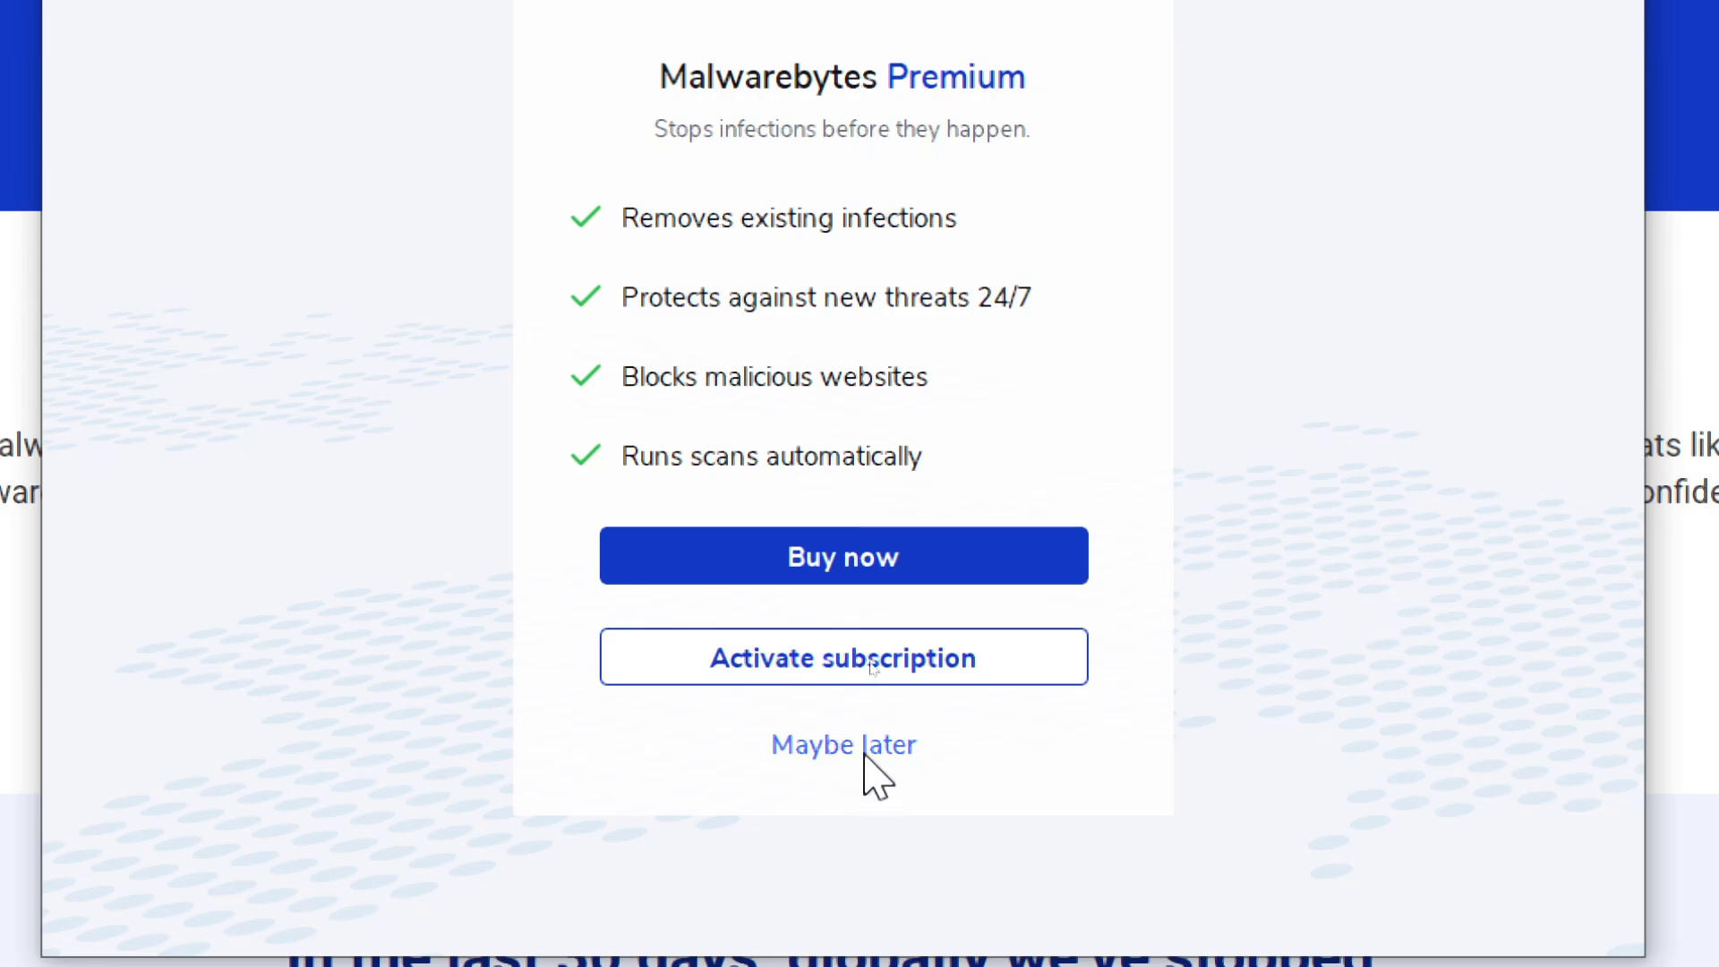
click(865, 748)
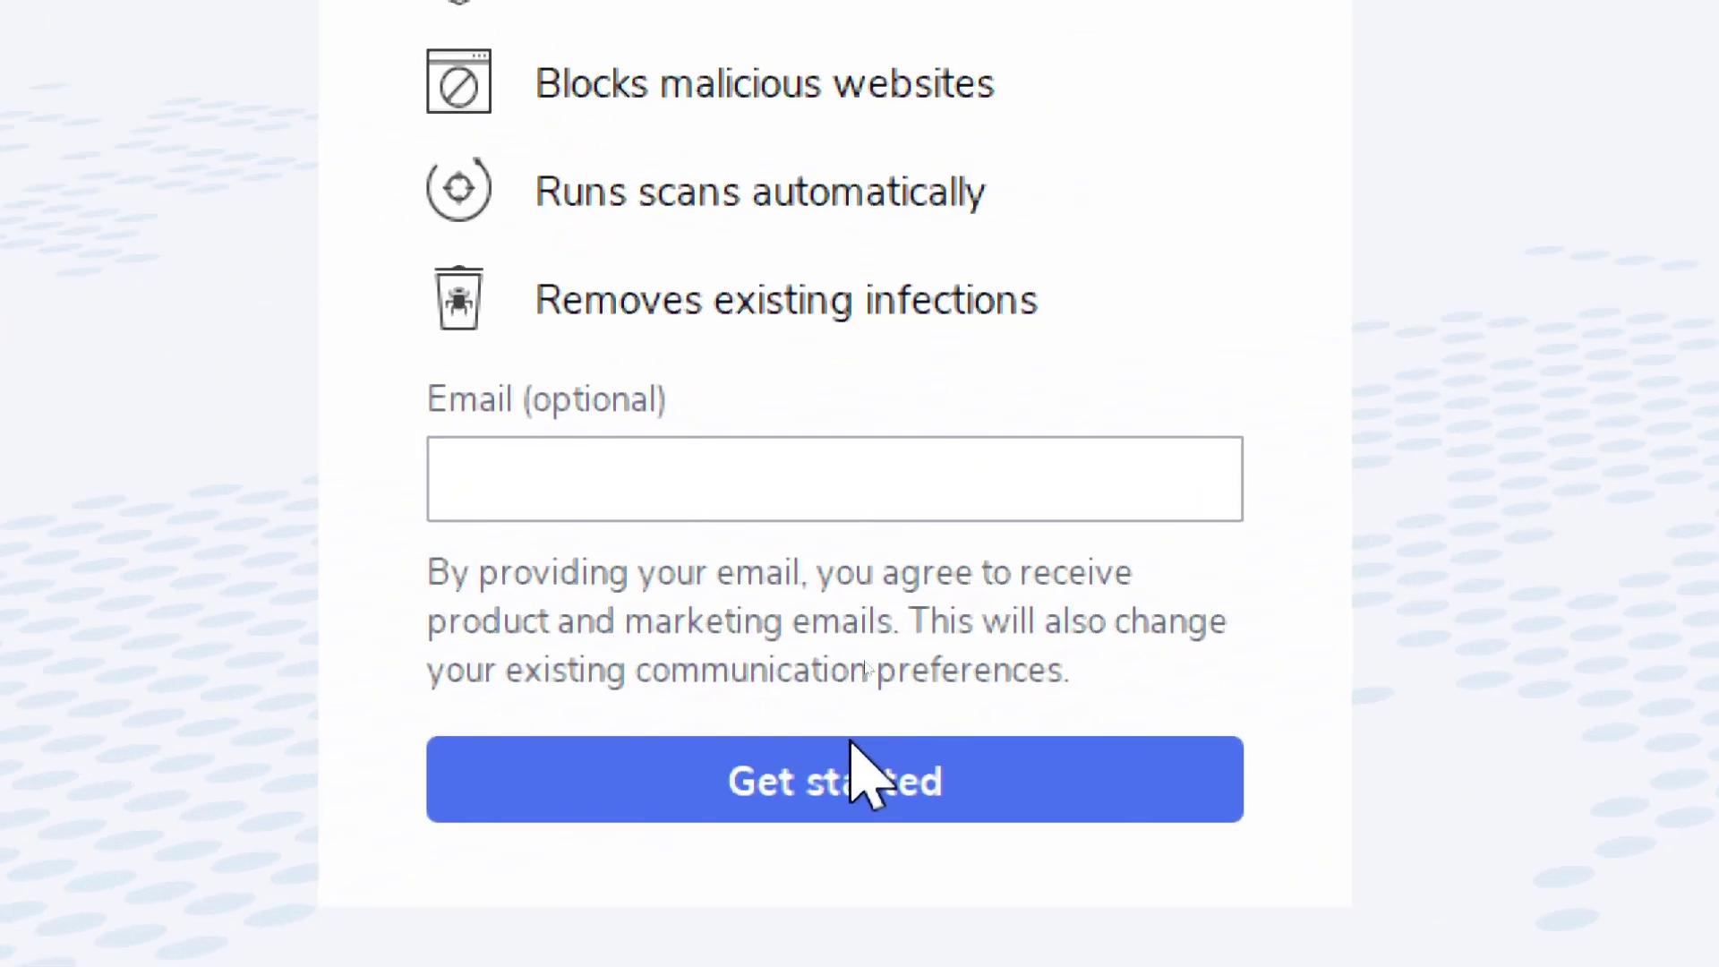
click(873, 763)
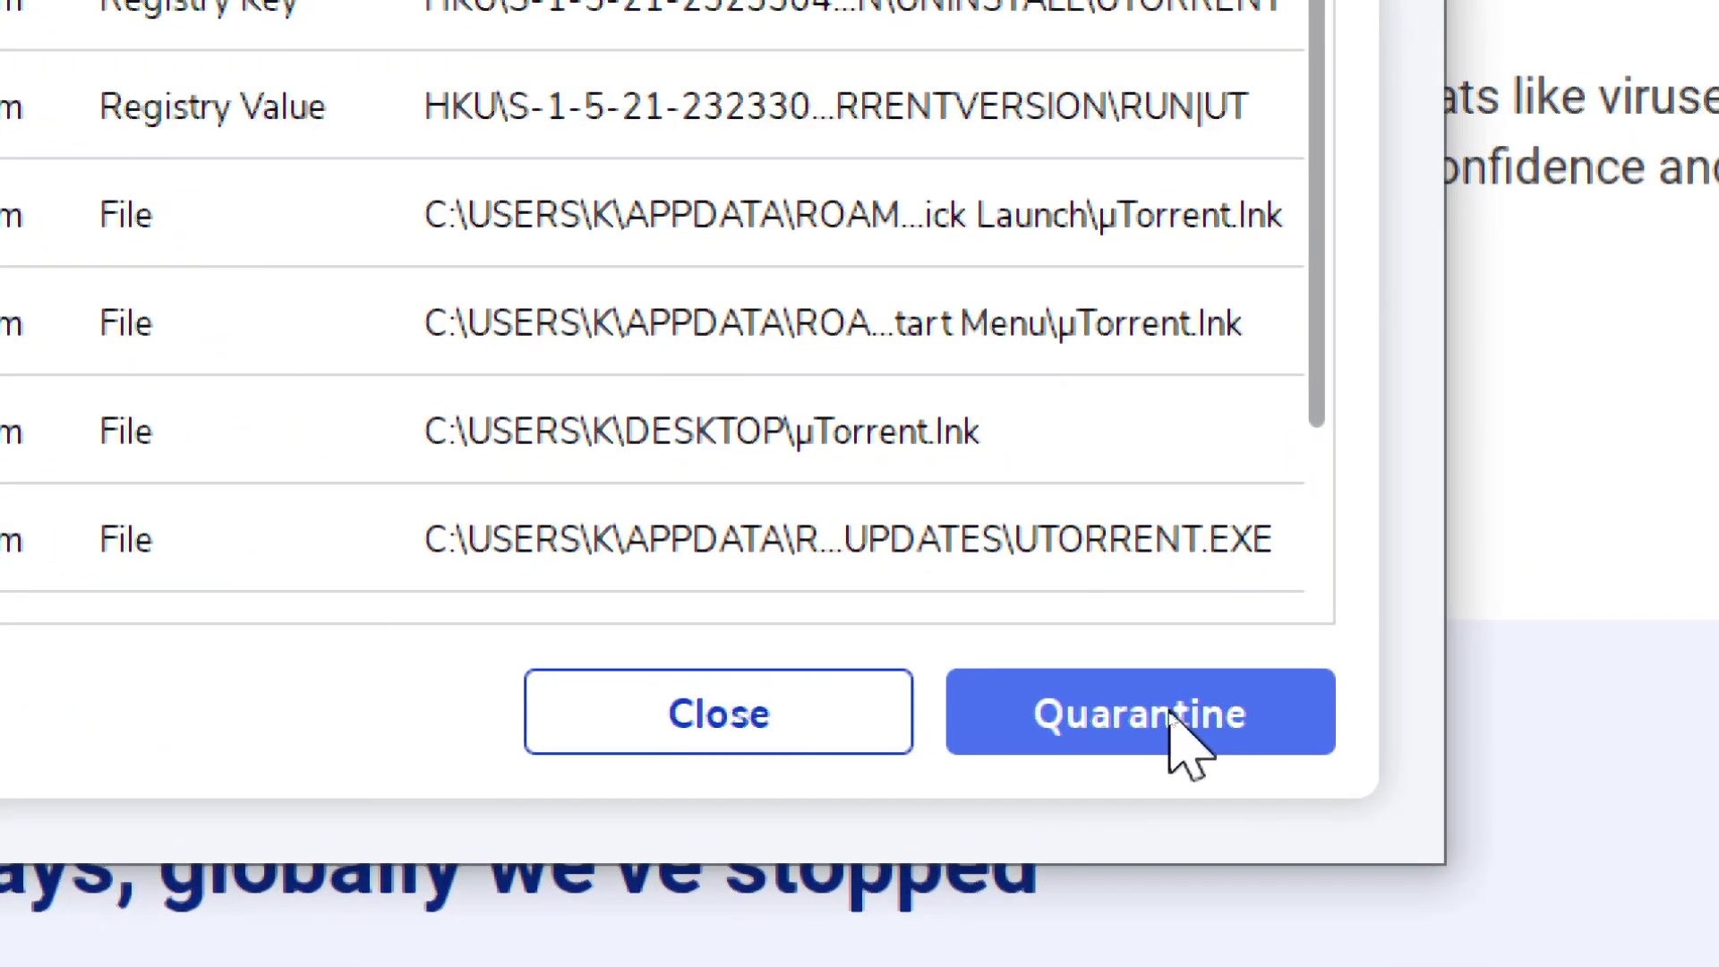
Step: Quarantine the 10 detected items and review the detailed scan report
click(1170, 714)
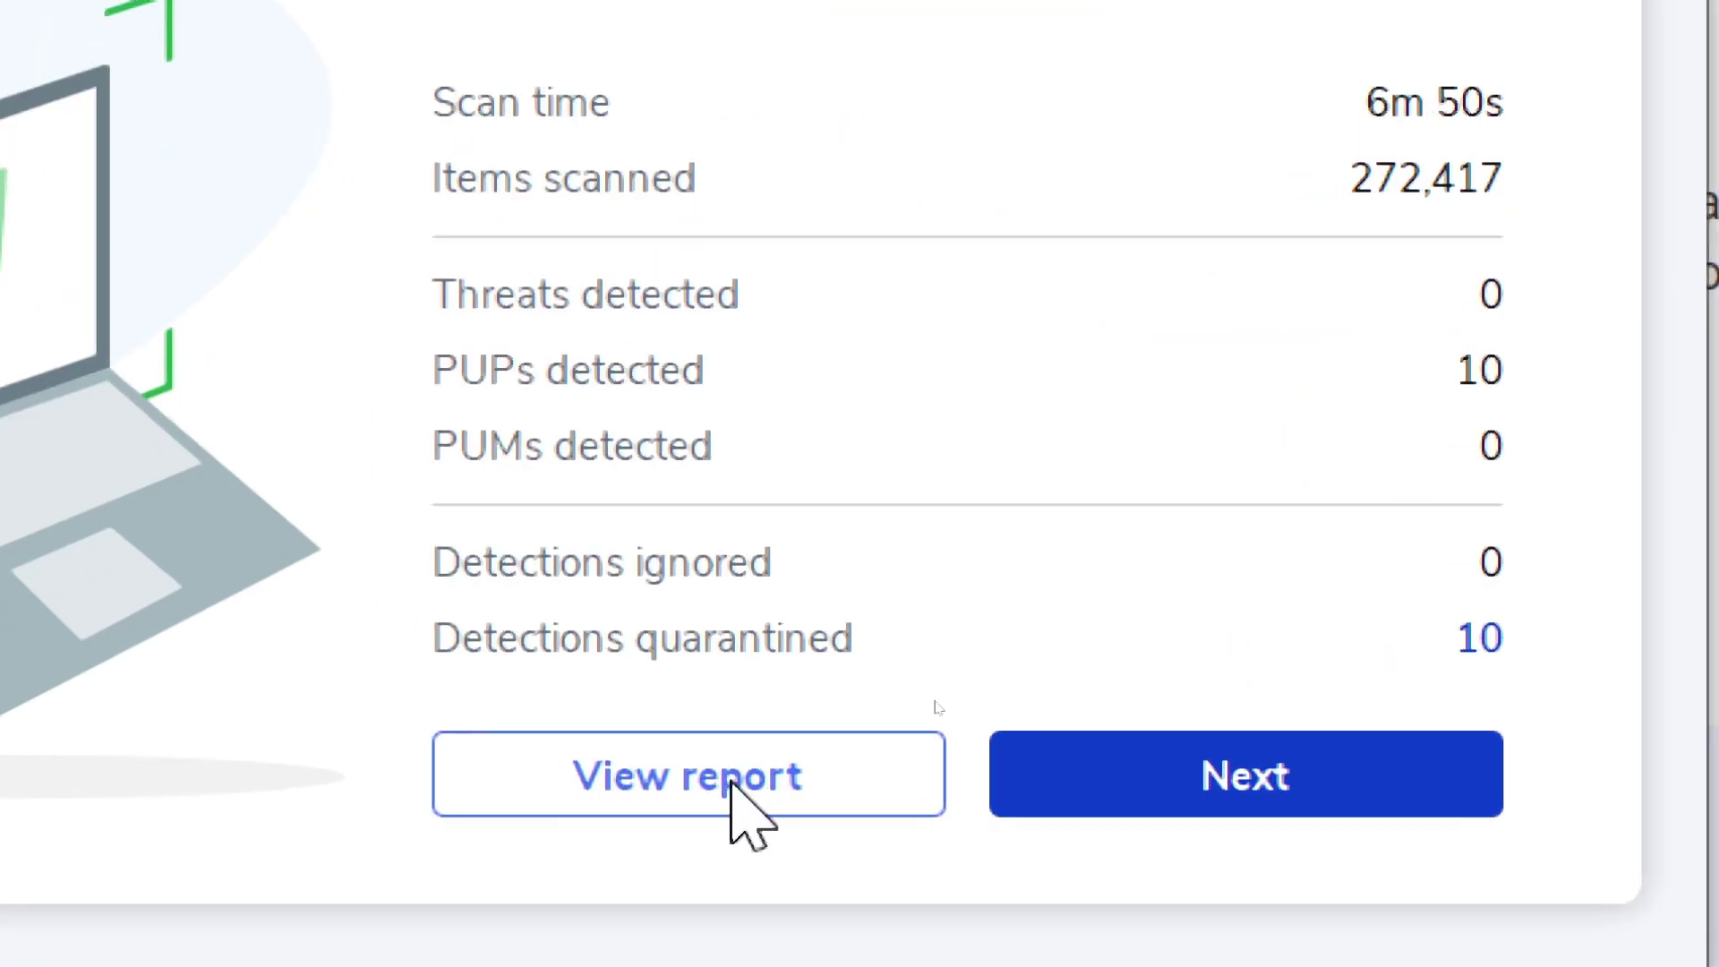
click(731, 782)
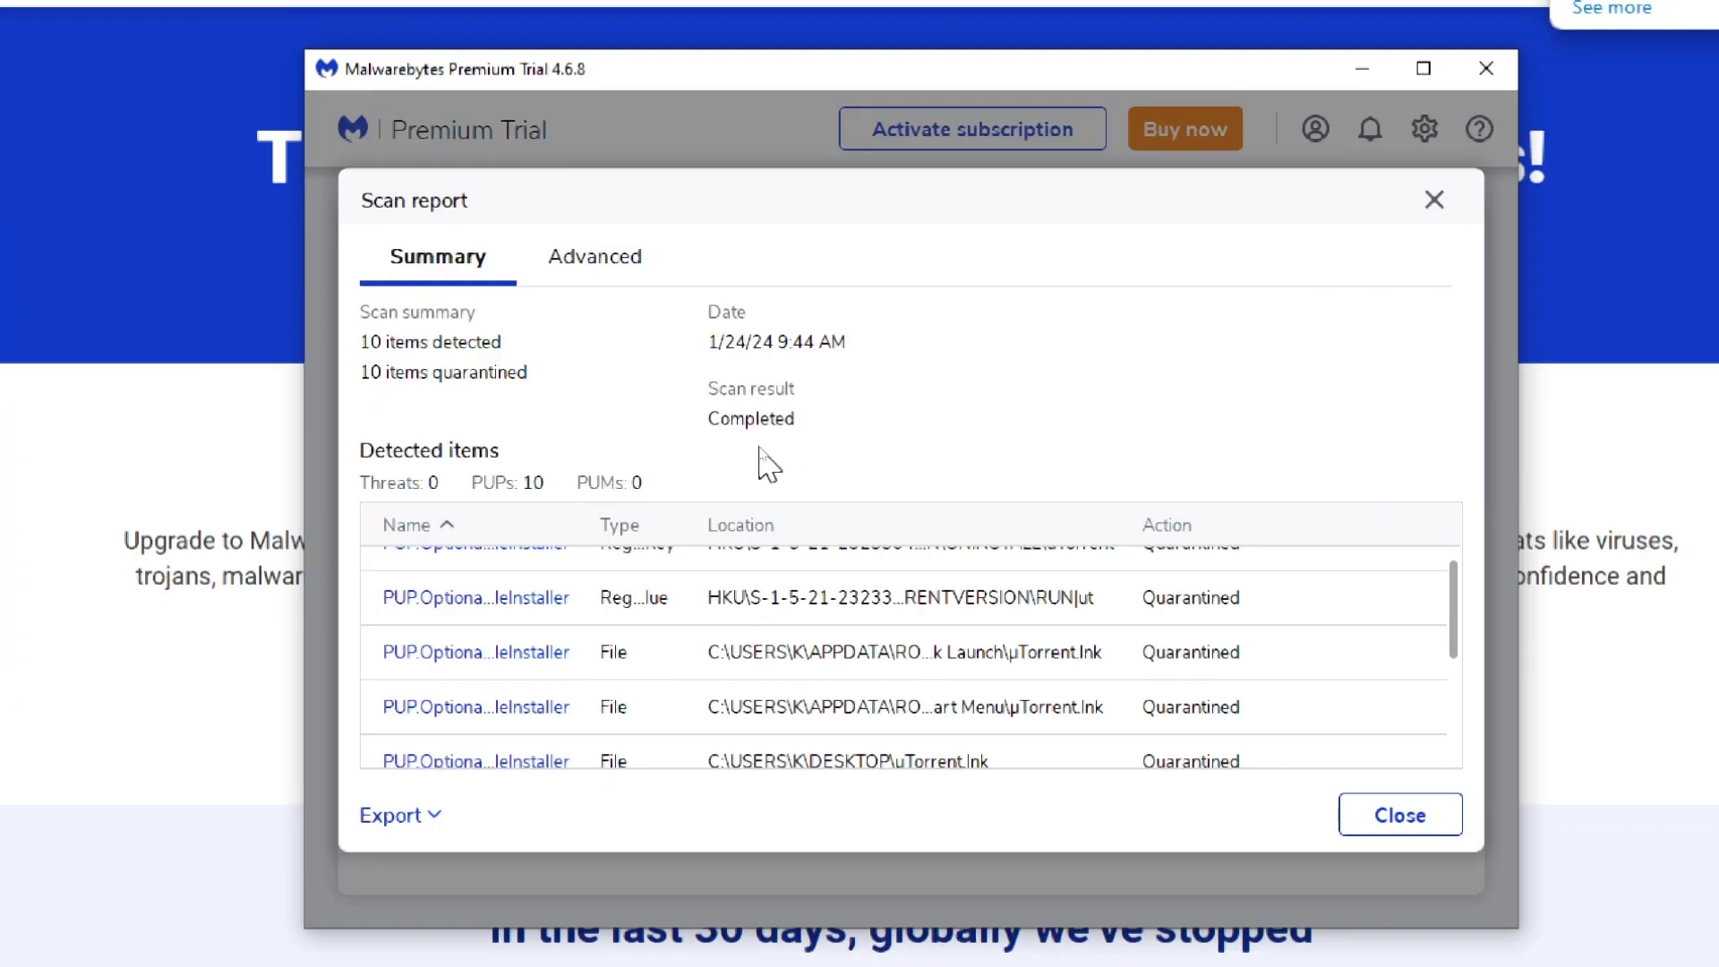
scroll(739, 720, down, 3)
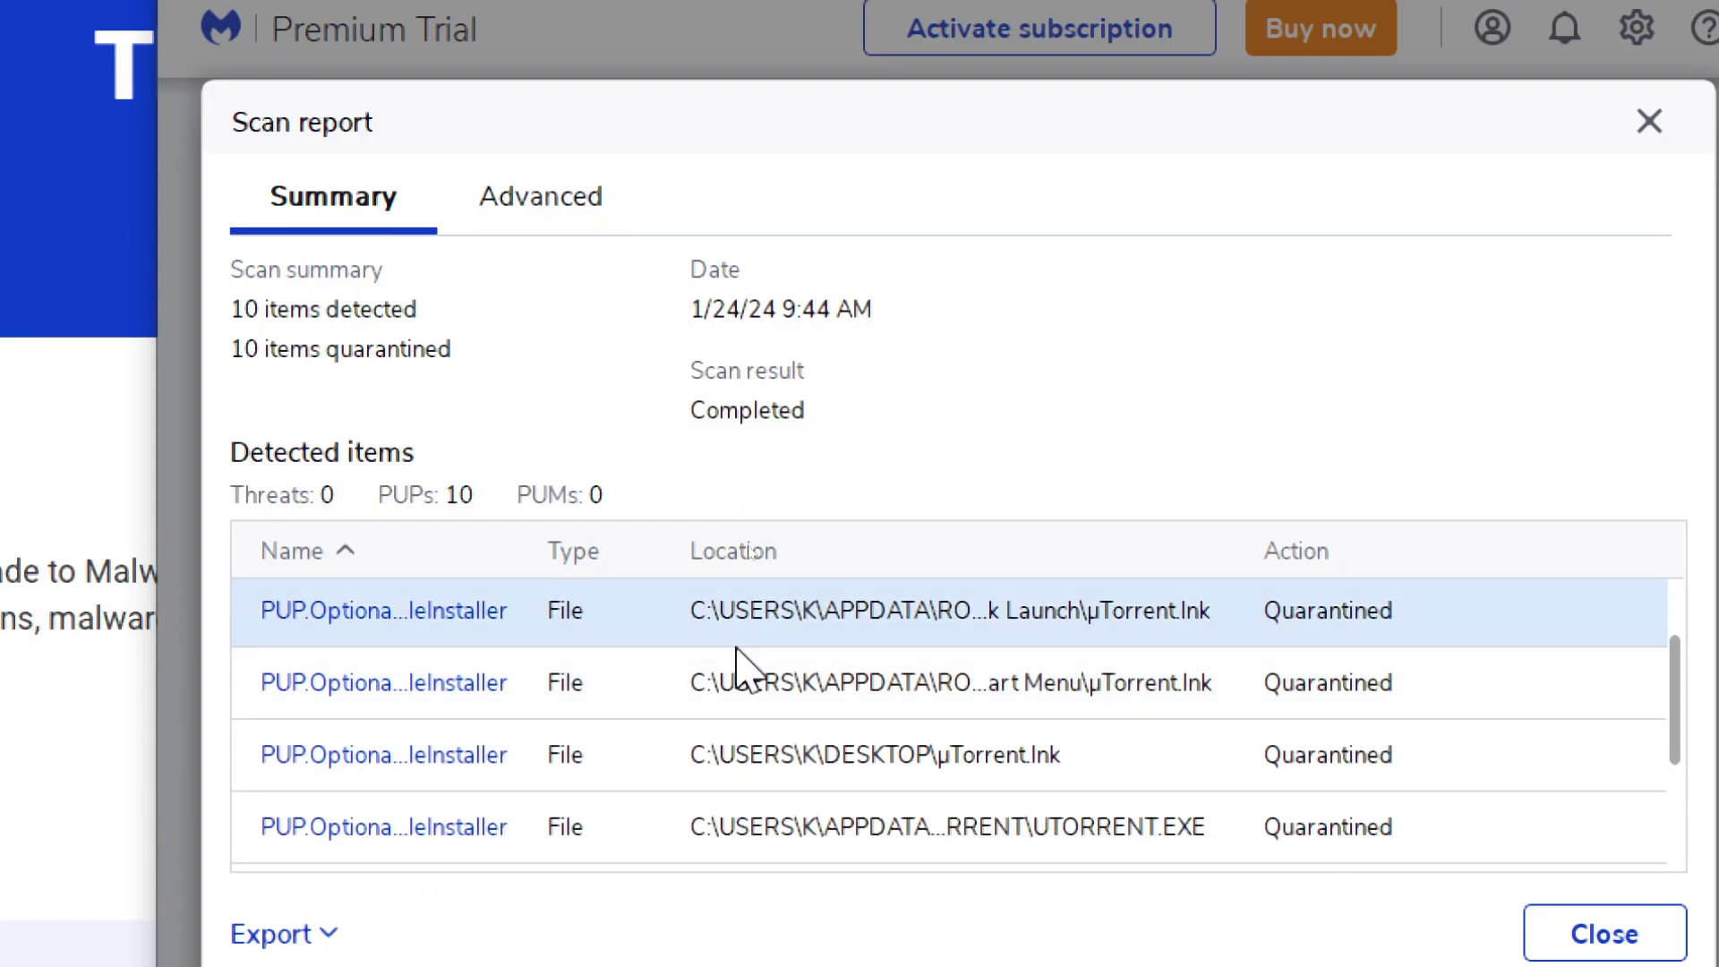
scroll(739, 711, down, 3)
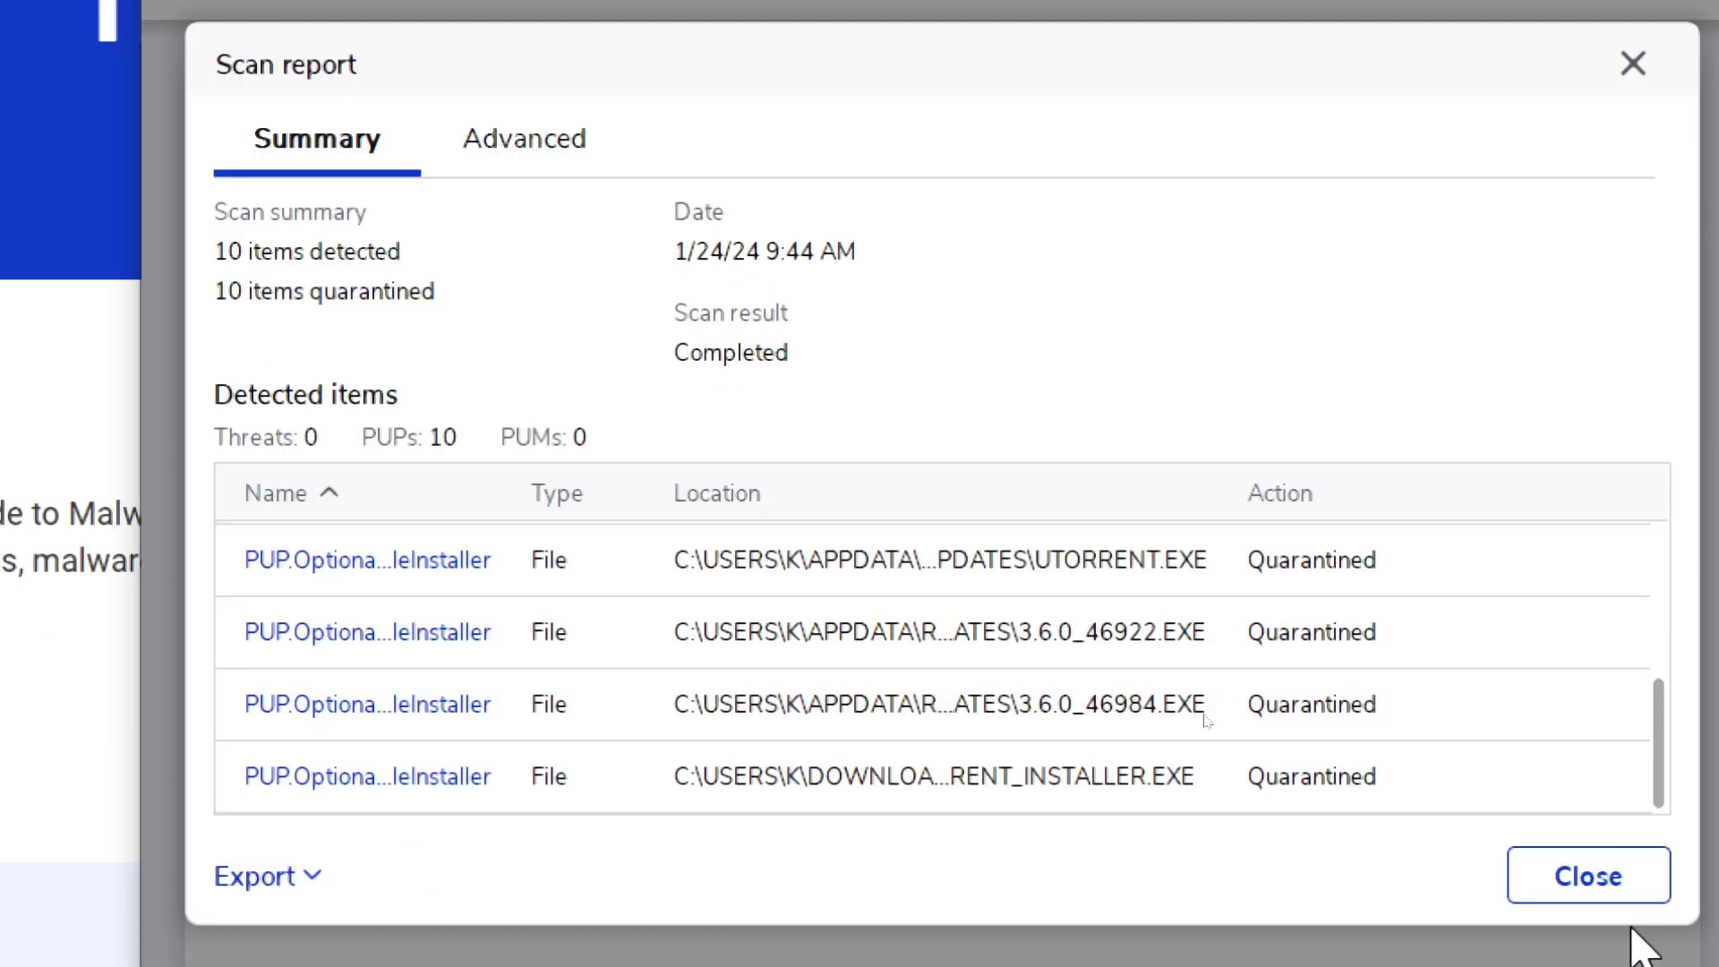
click(1622, 890)
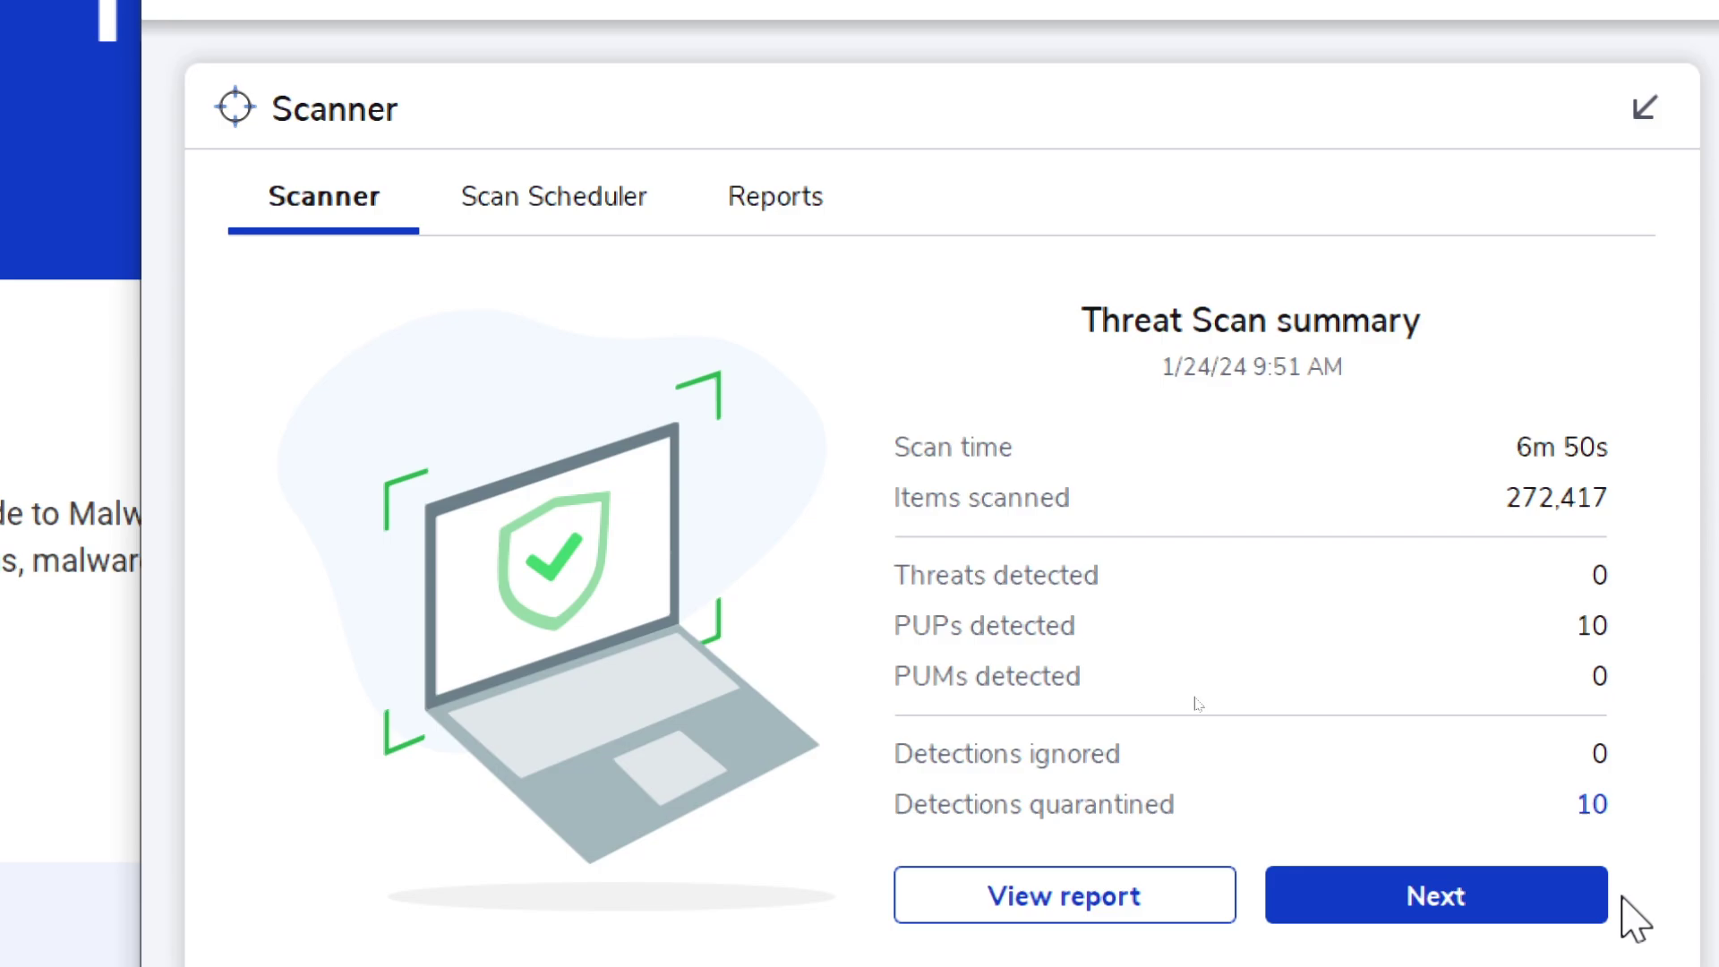
Step: Keep routine scans on Weekly, save the schedule and close the scan summary
click(1498, 900)
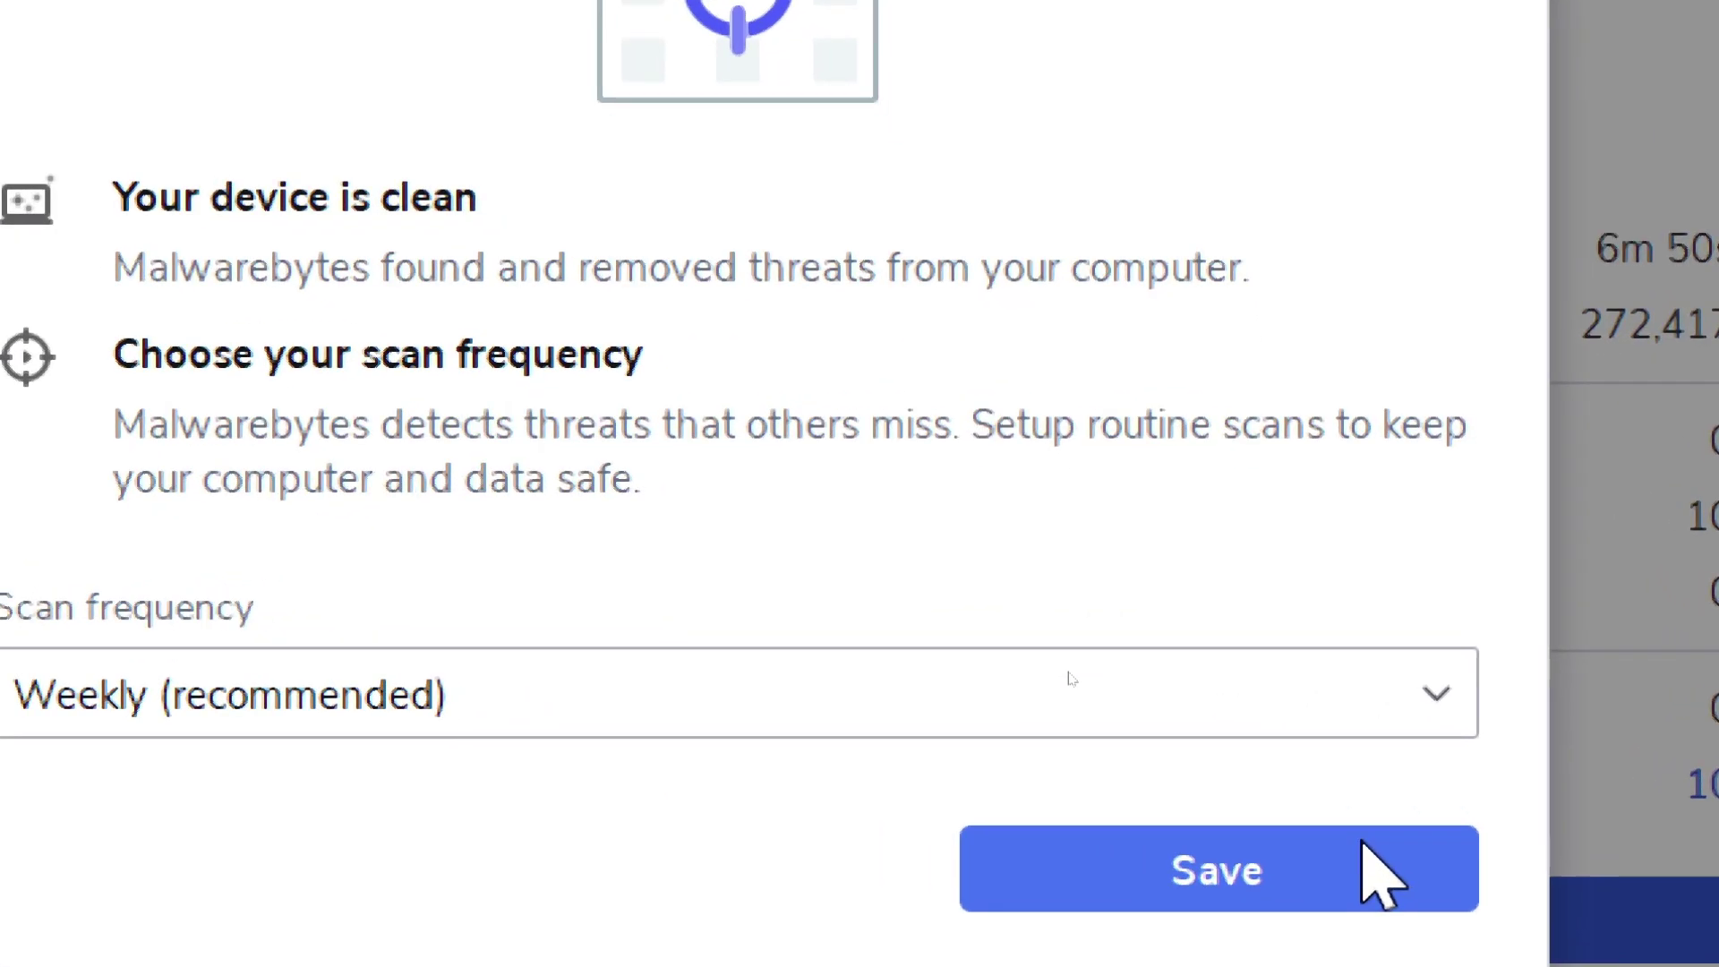
click(1363, 846)
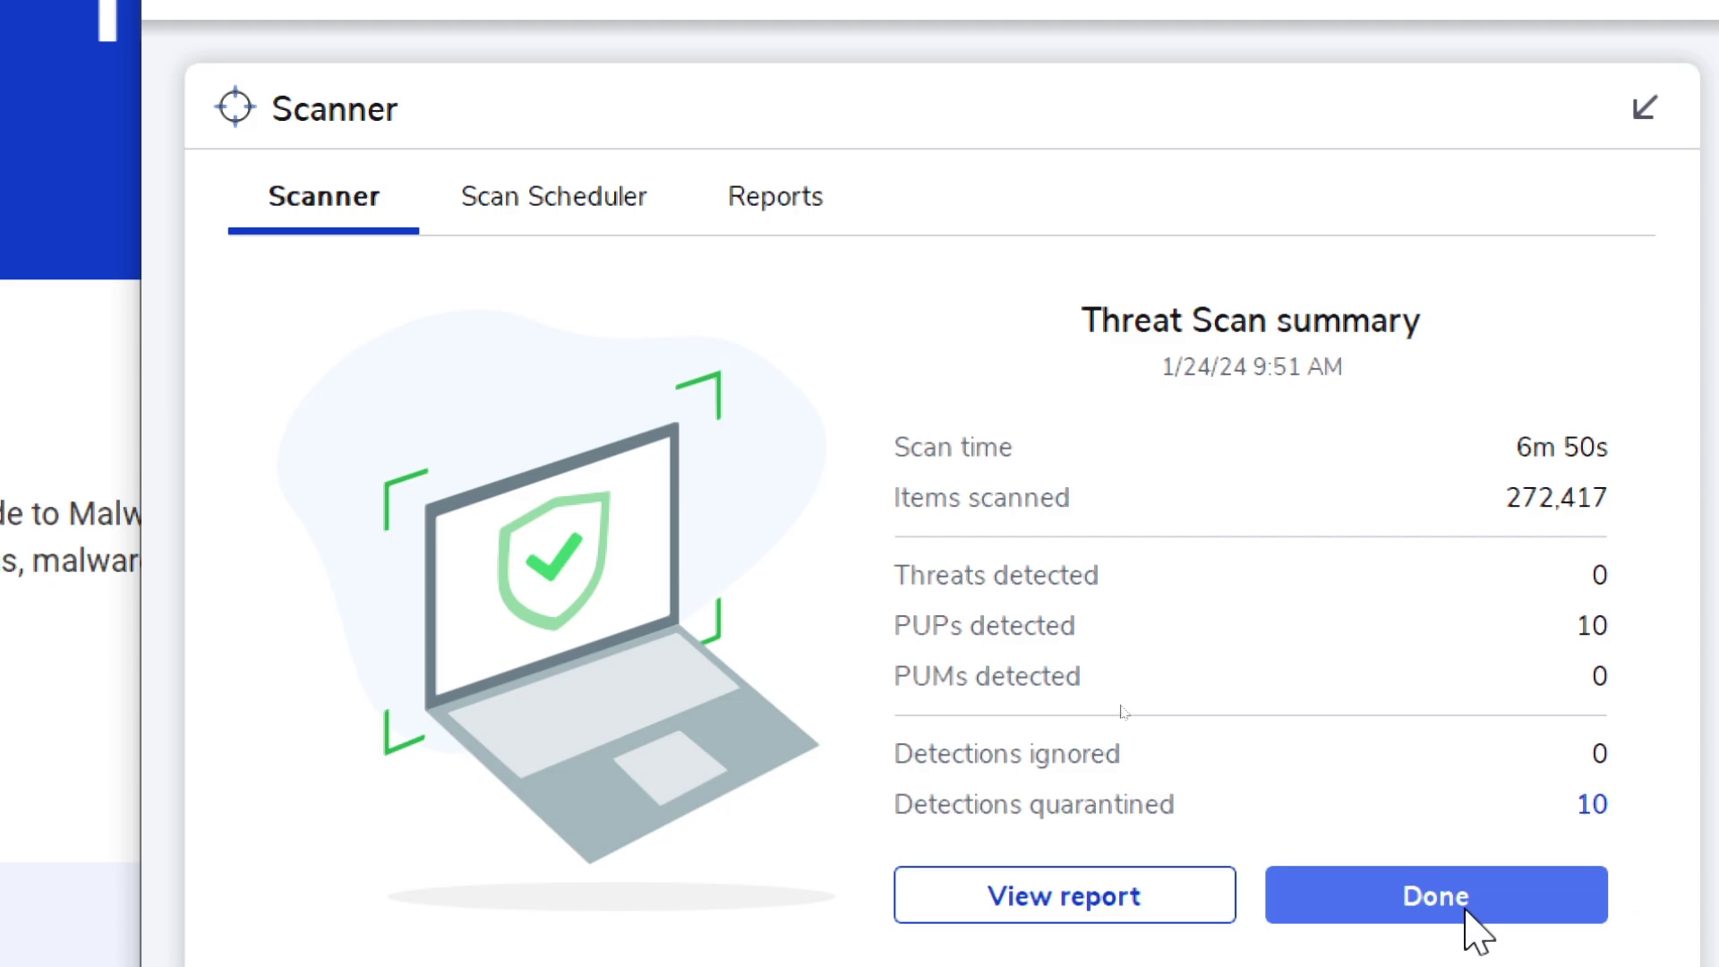
click(1465, 912)
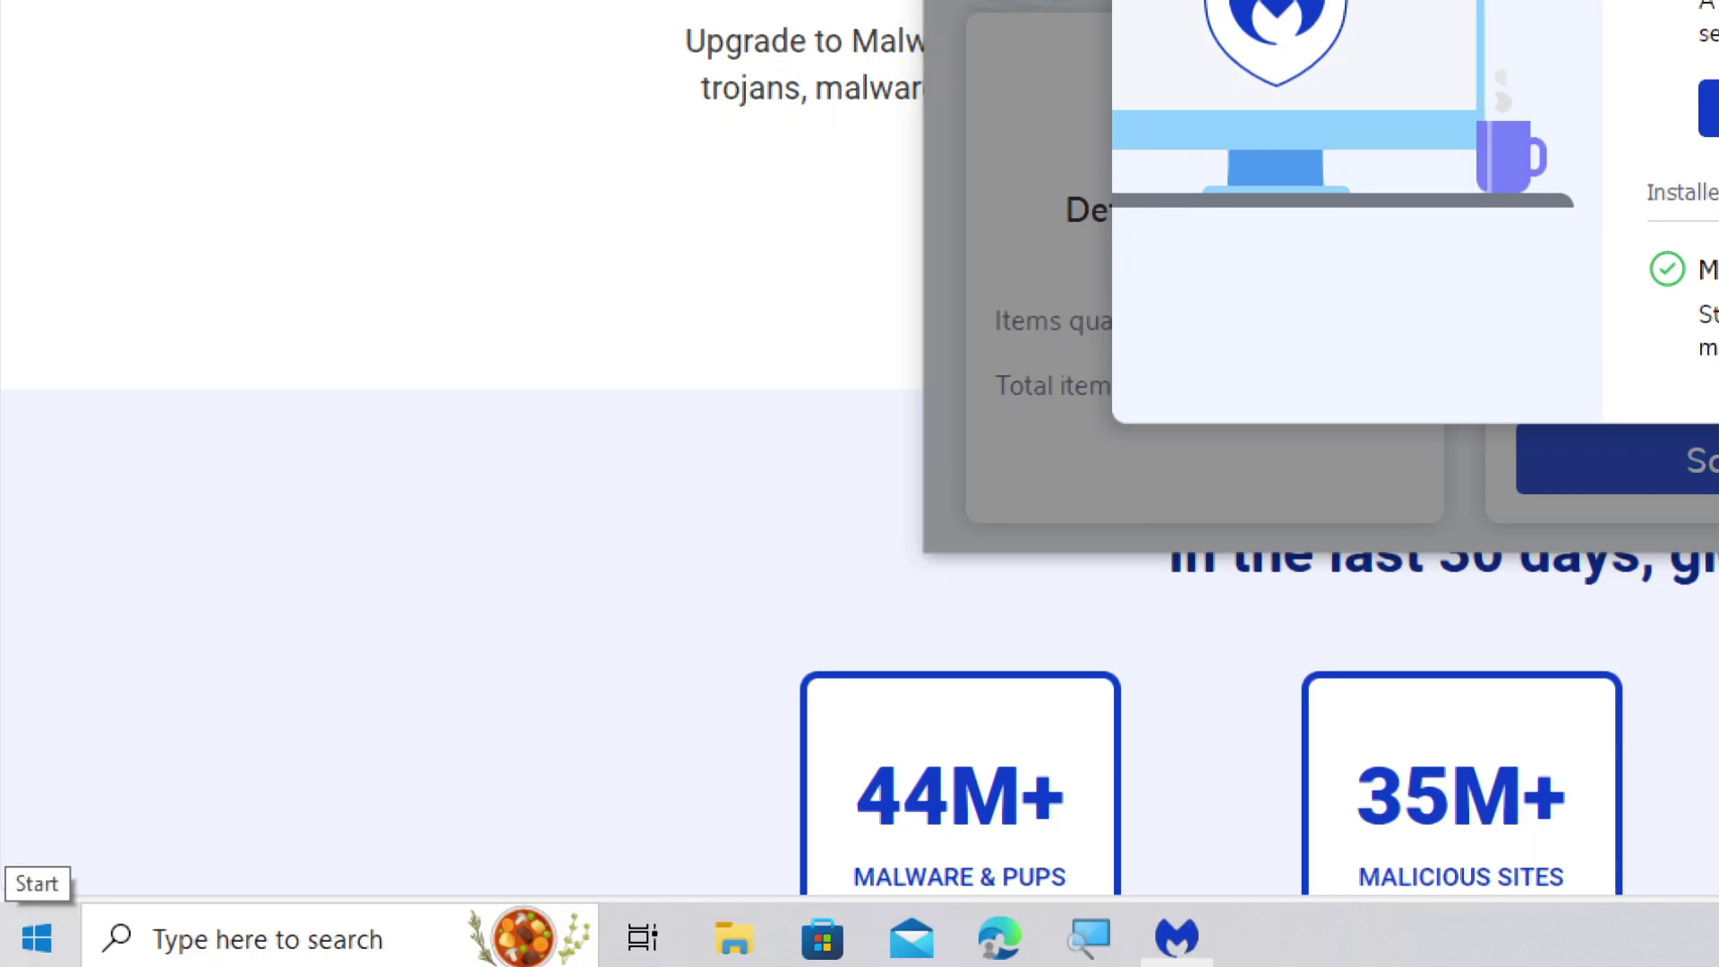
Step: Restart the computer from the Start menu power options
click(37, 937)
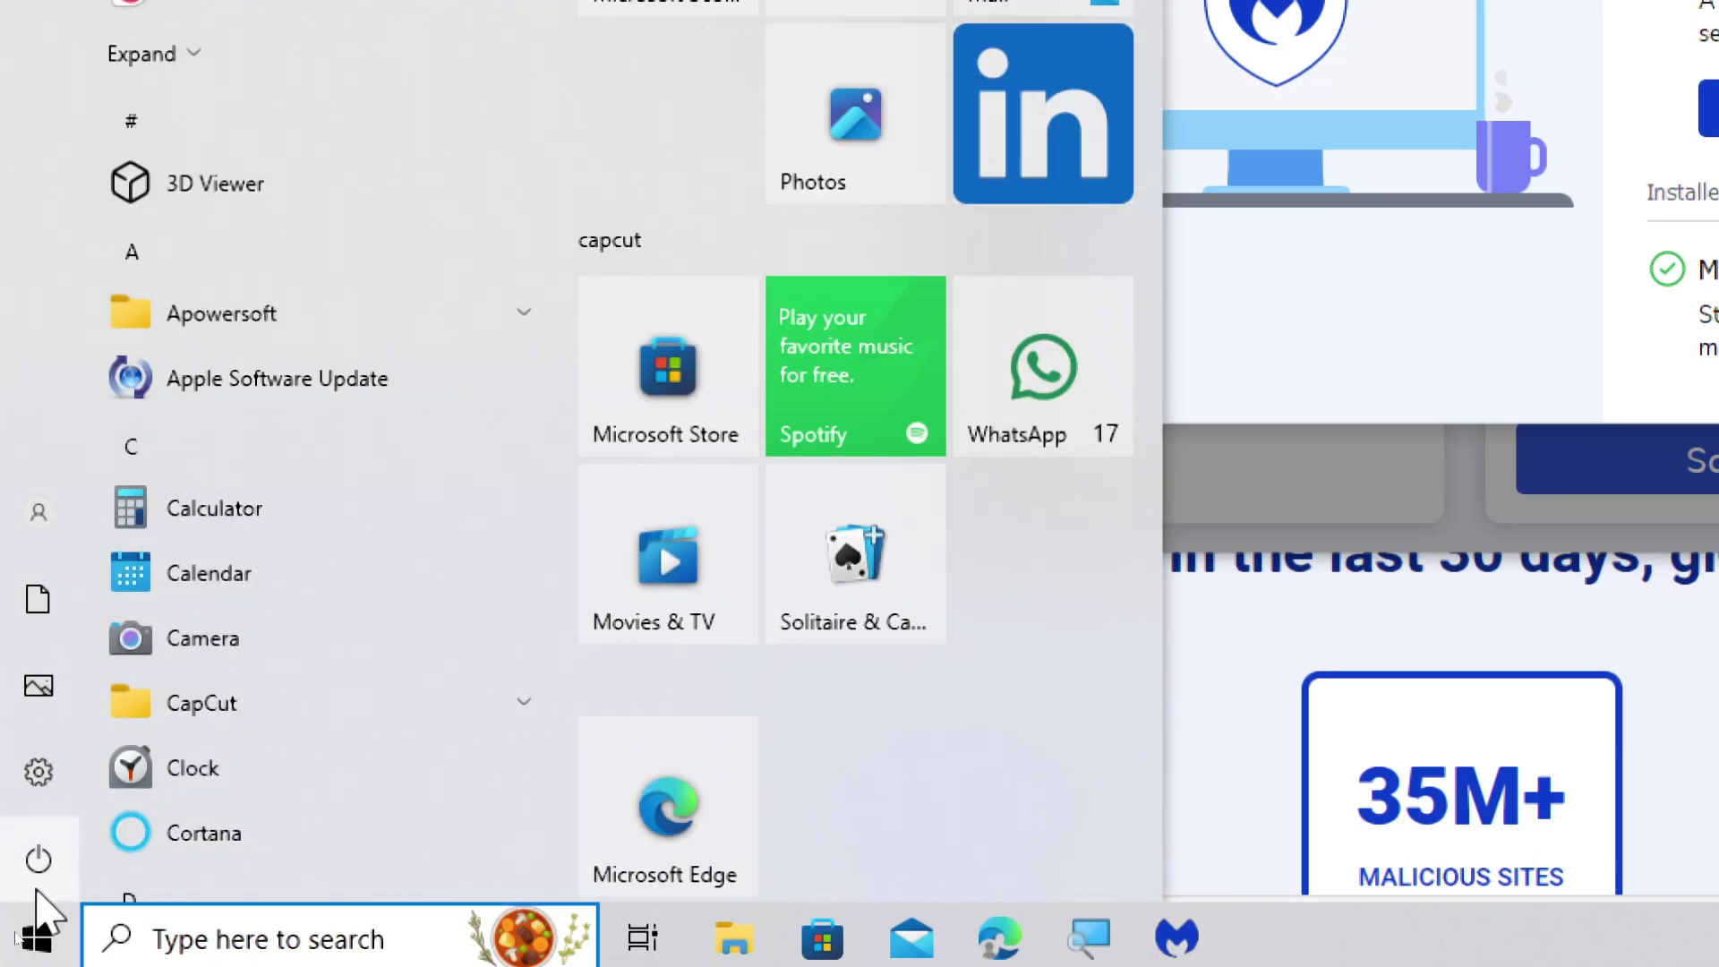
mouse_move(35, 904)
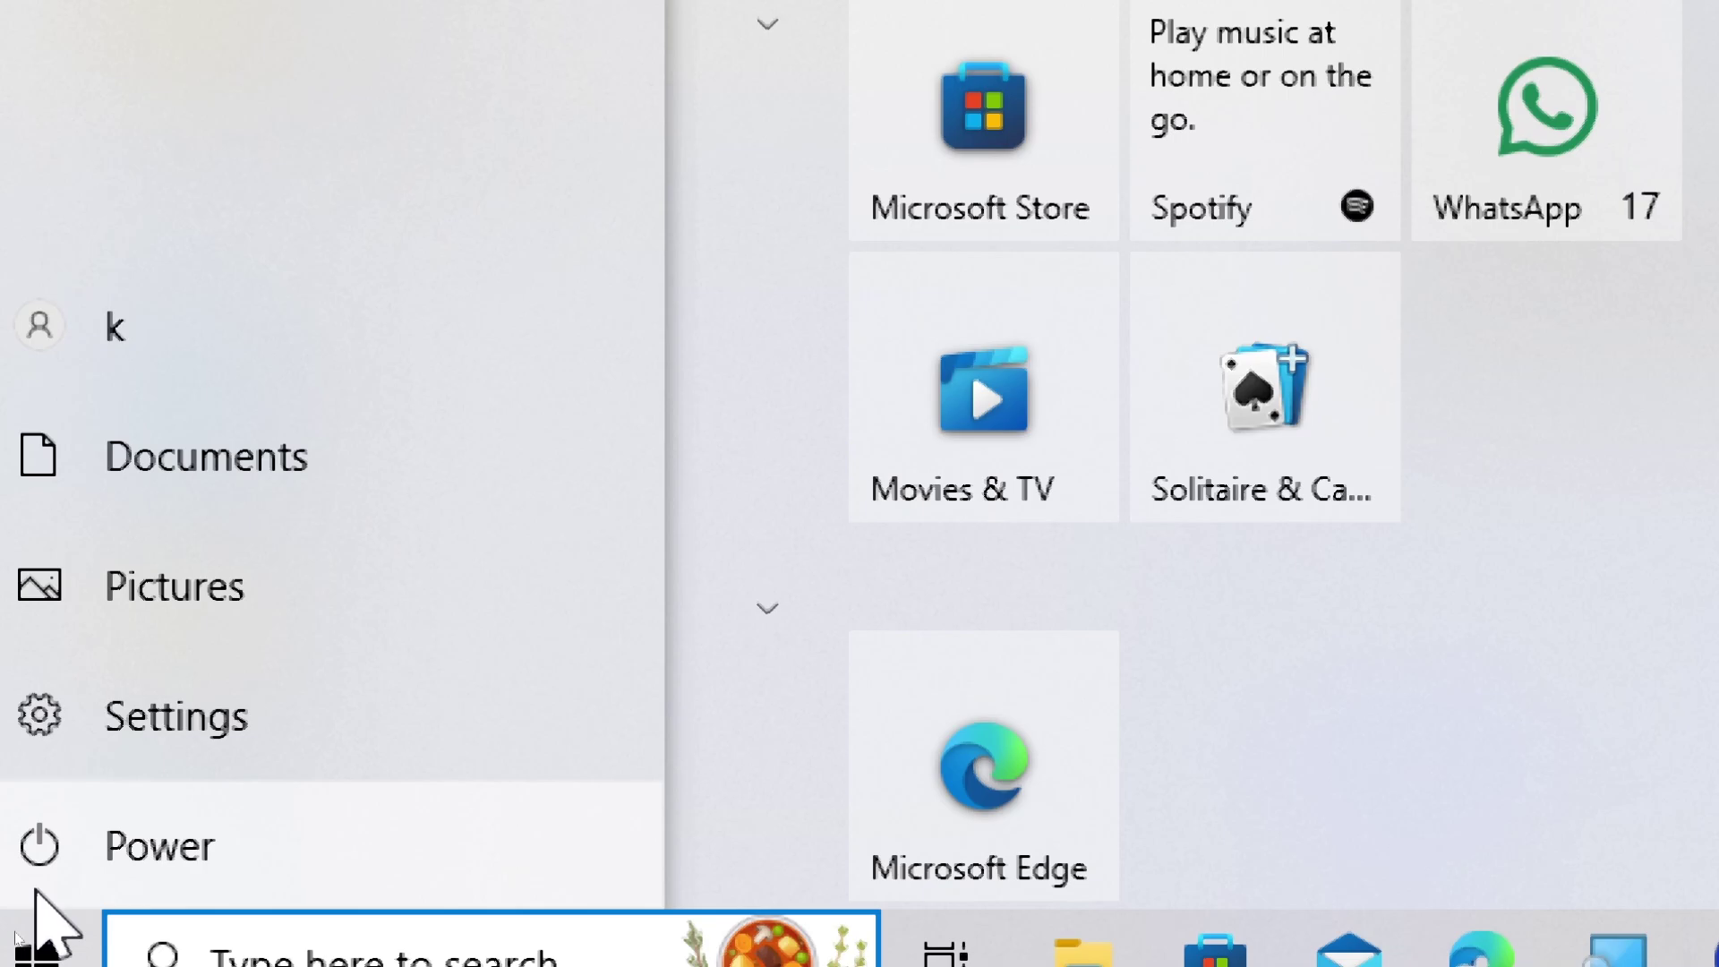
click(38, 902)
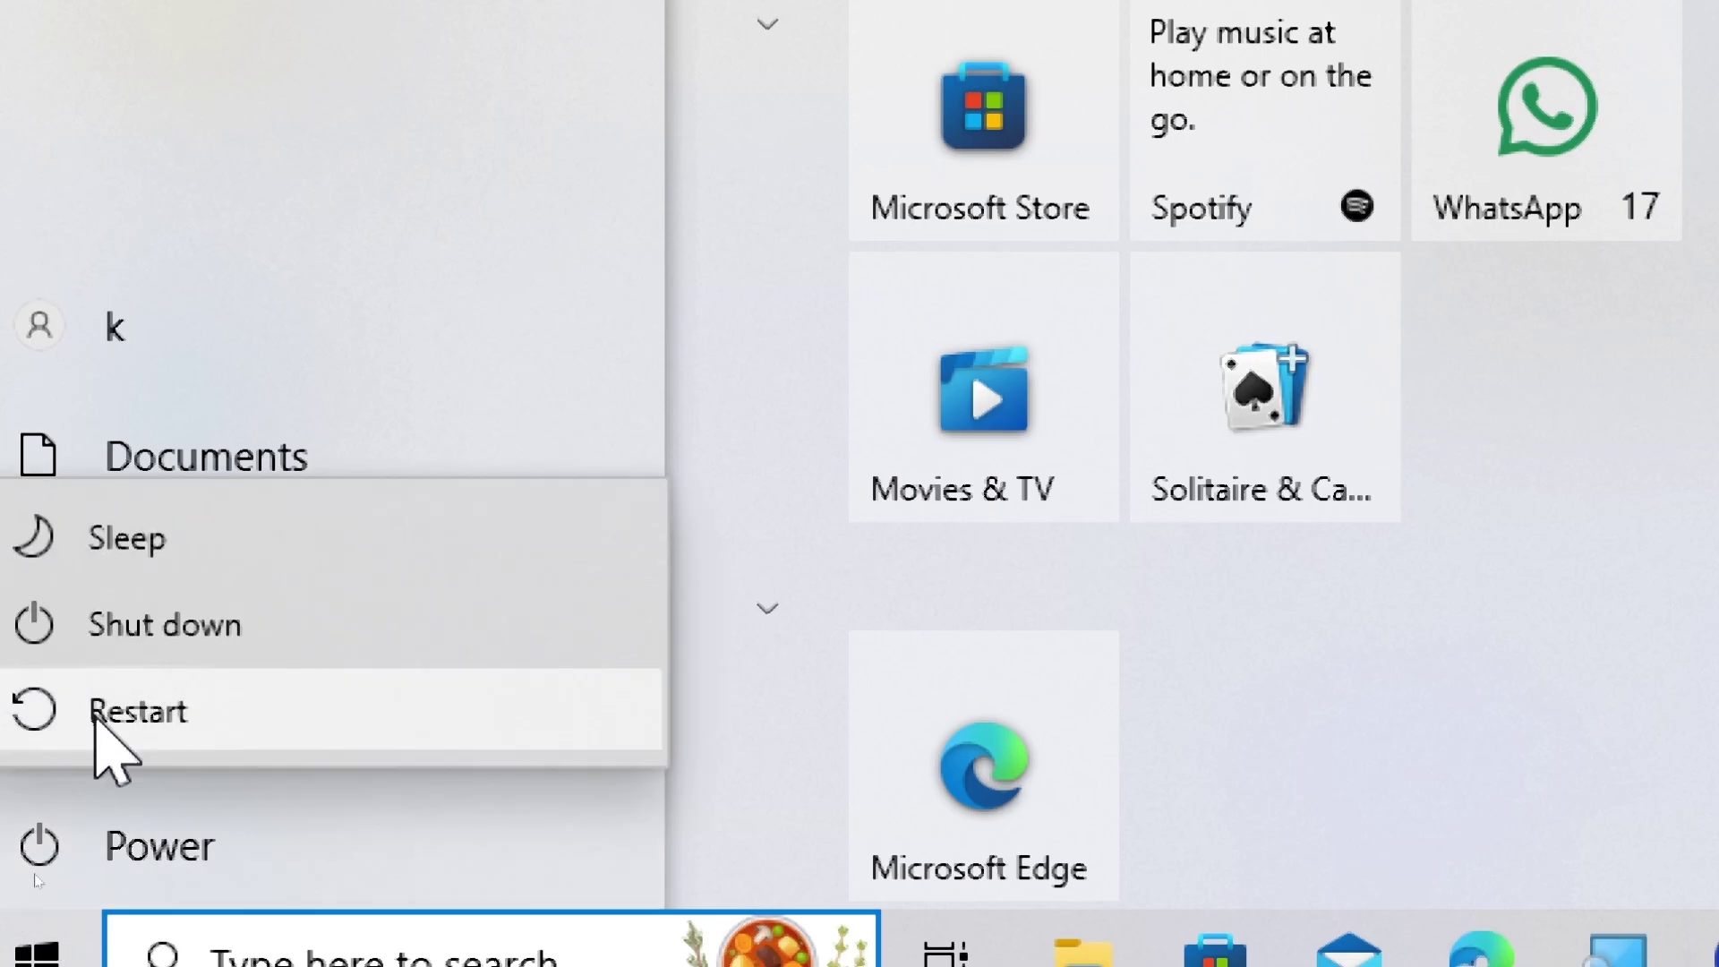
click(96, 713)
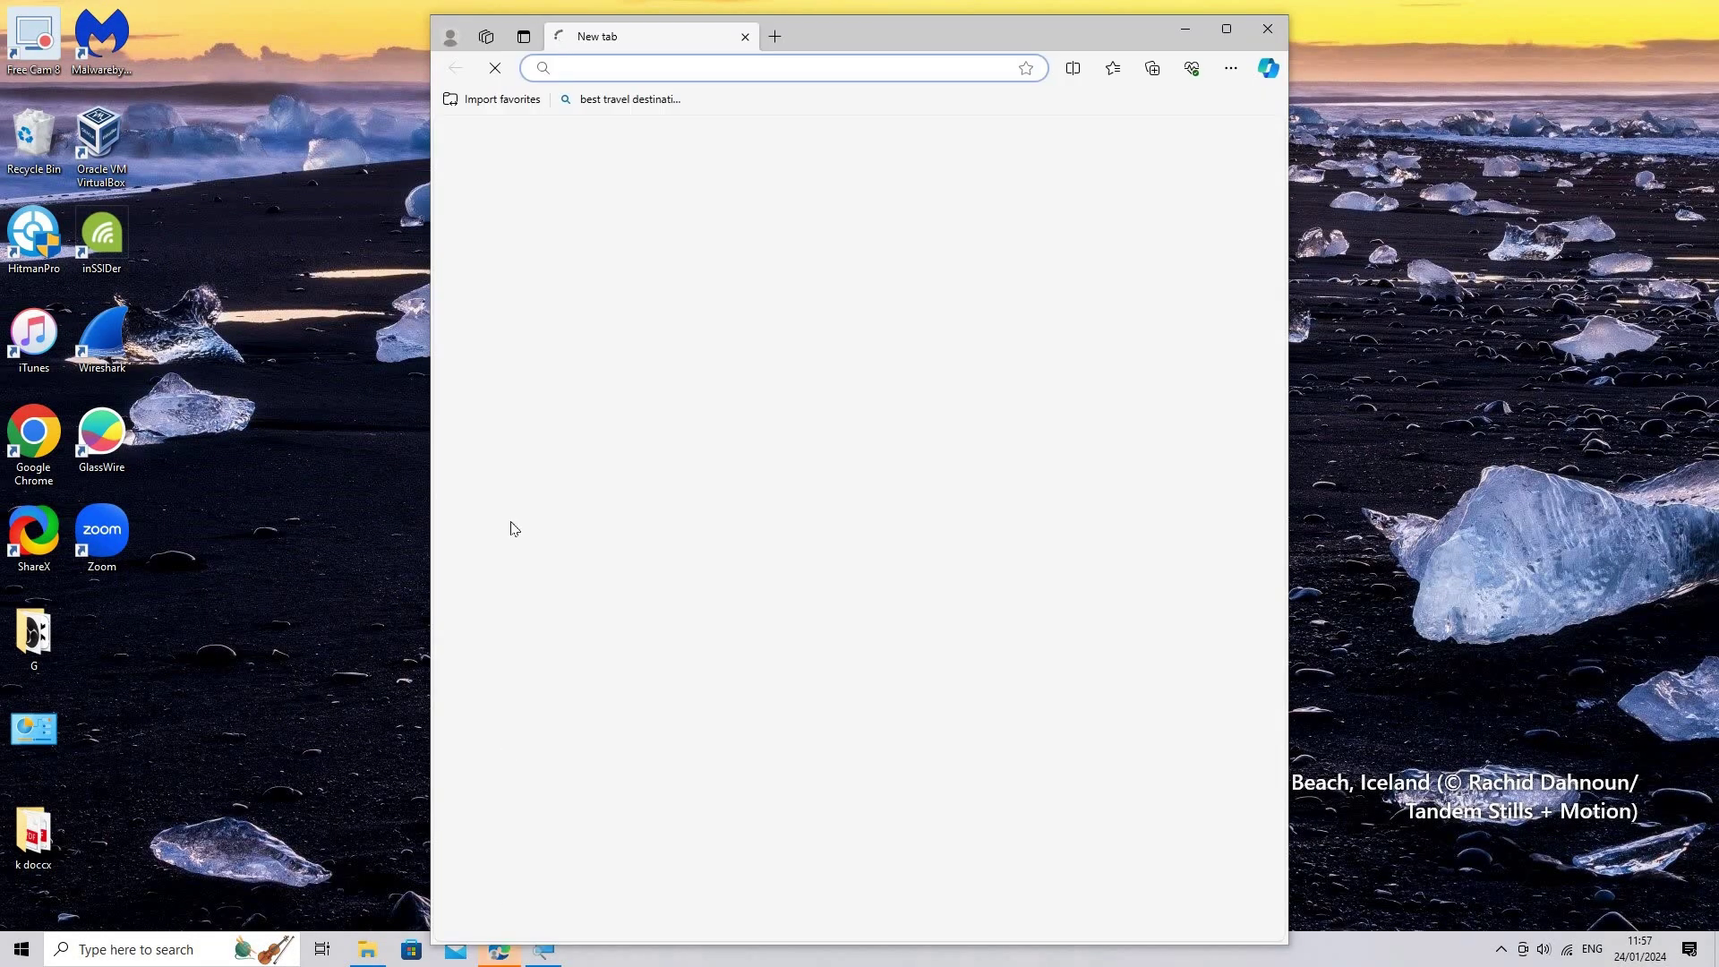
Step: Search Bing for 'hitman pro' and reach the hitmanpro.com Downloads page via Free 30-day Trial
click(565, 68)
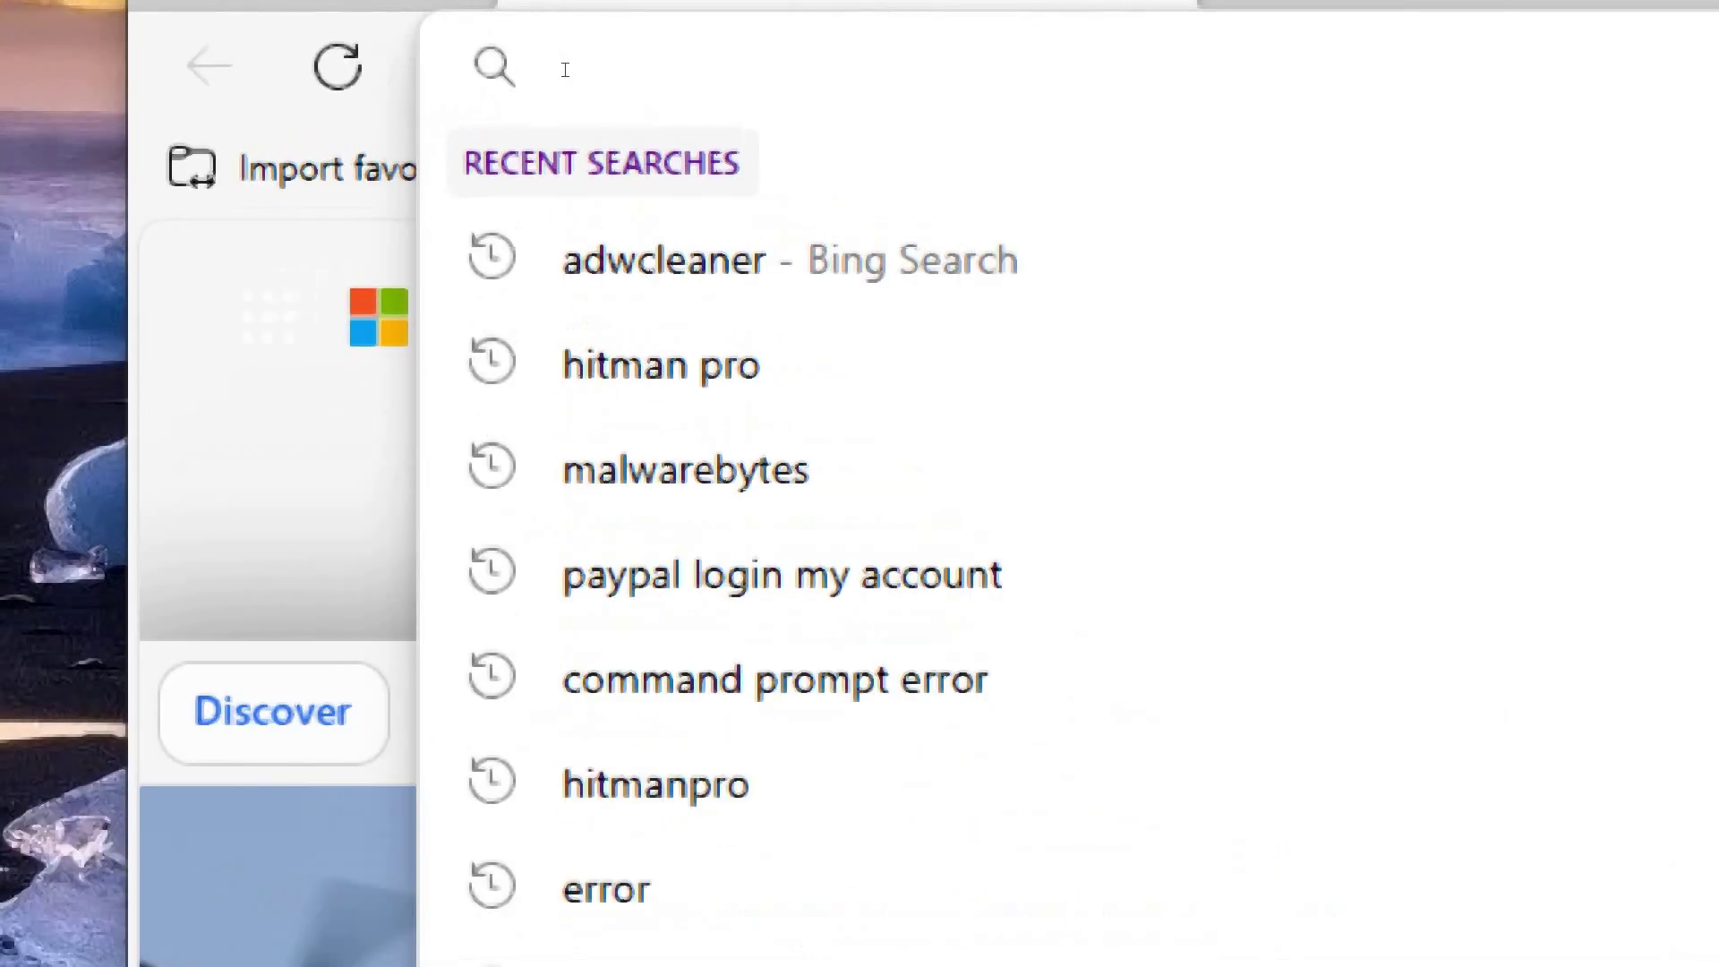
text(hi)
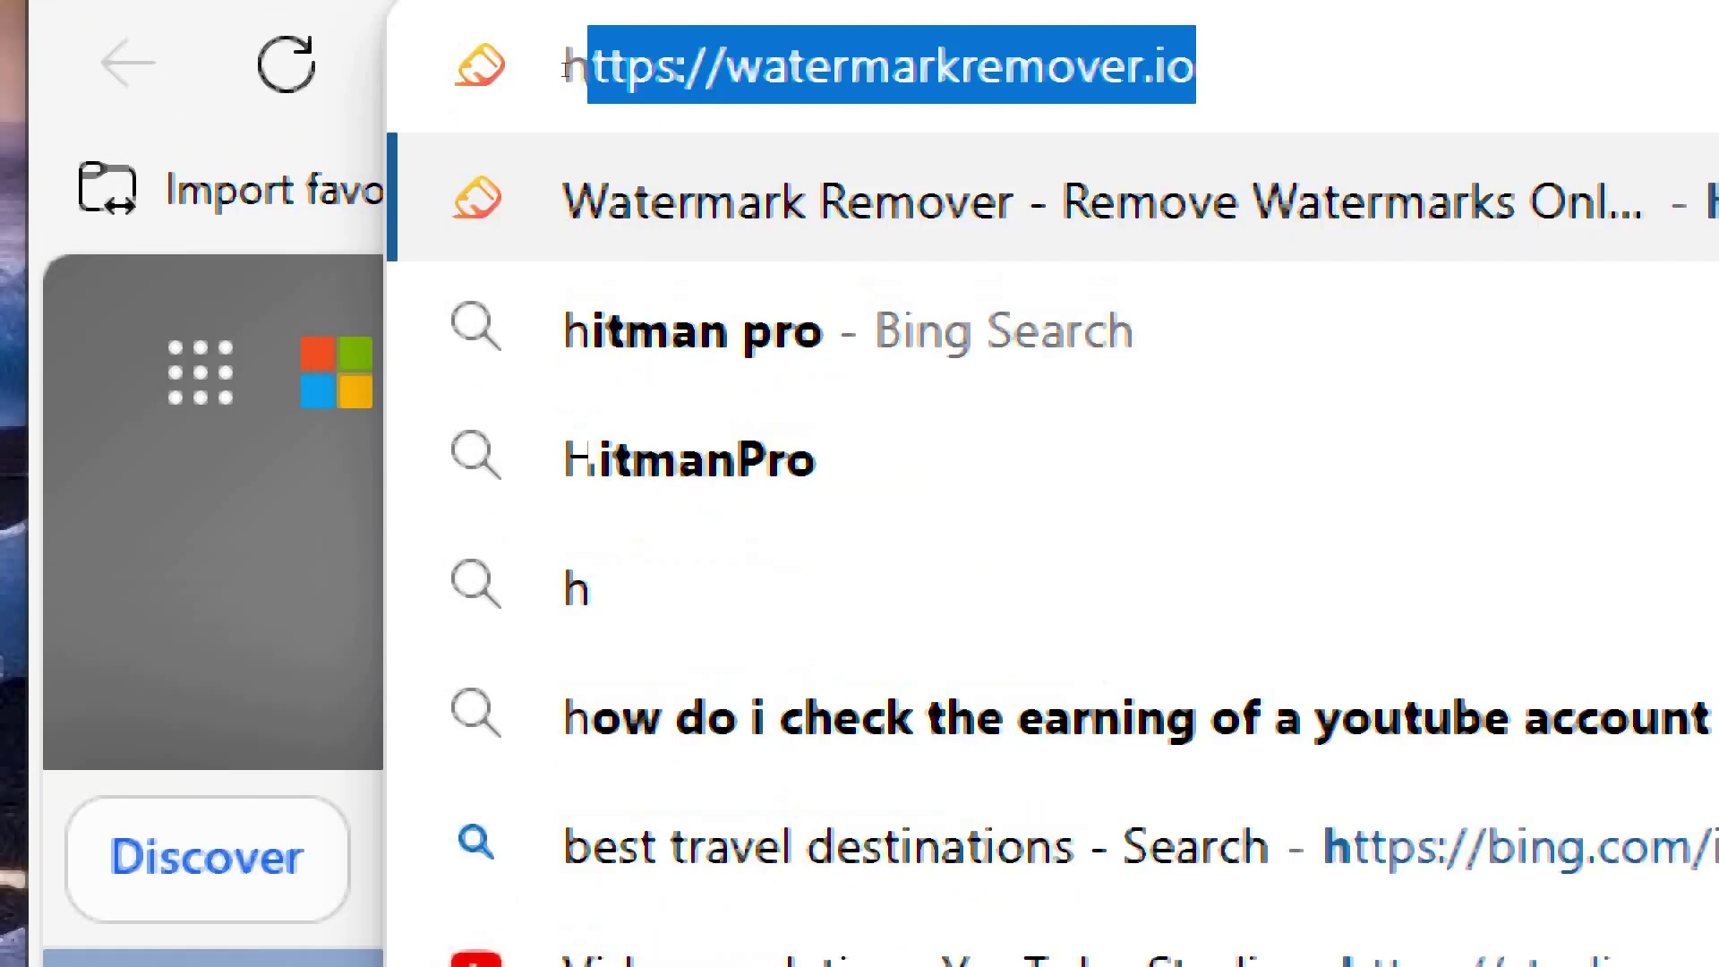
text(tman)
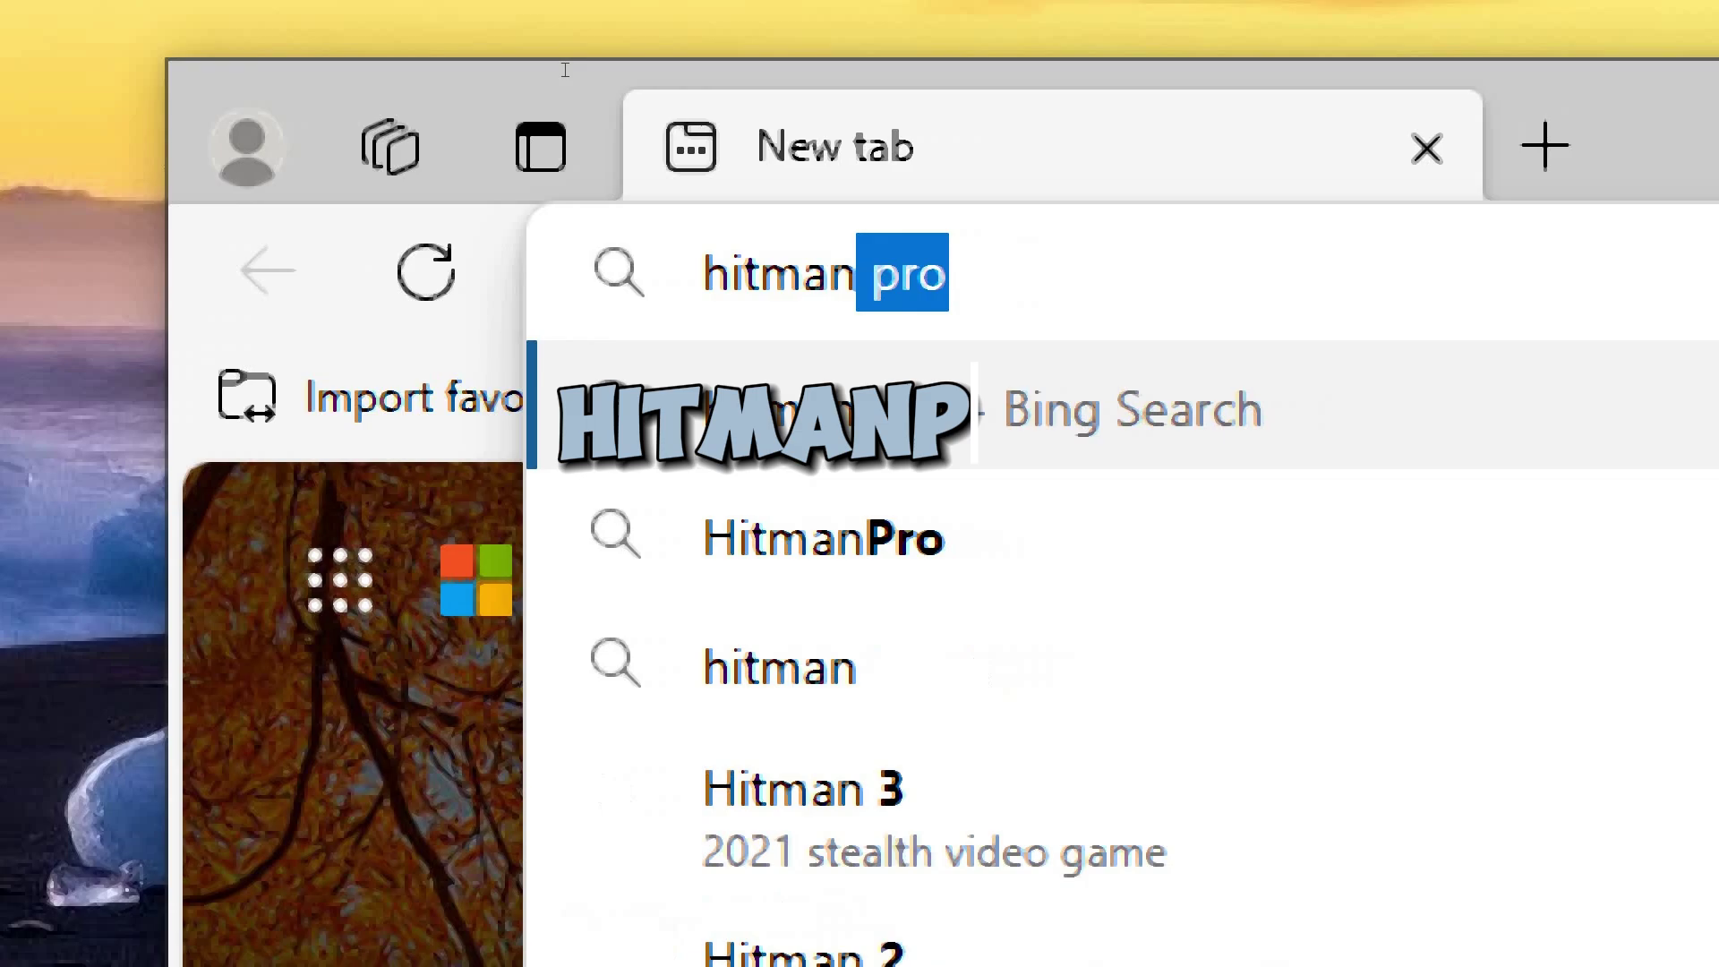
text( pro)
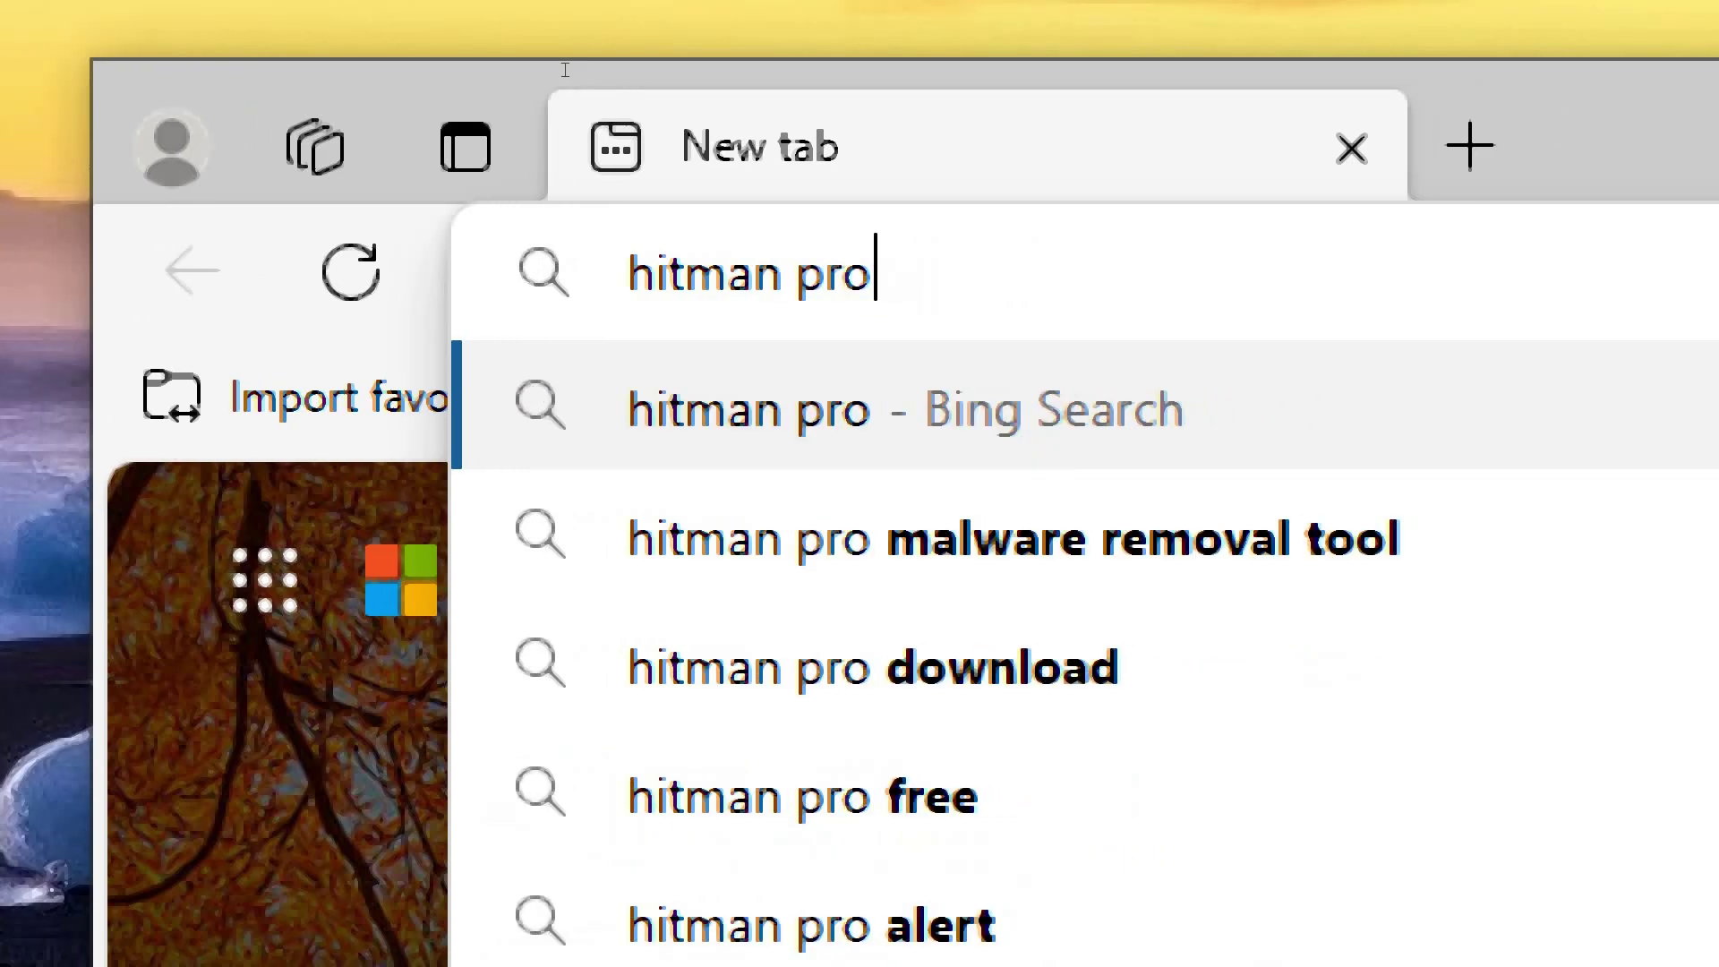
key(Return)
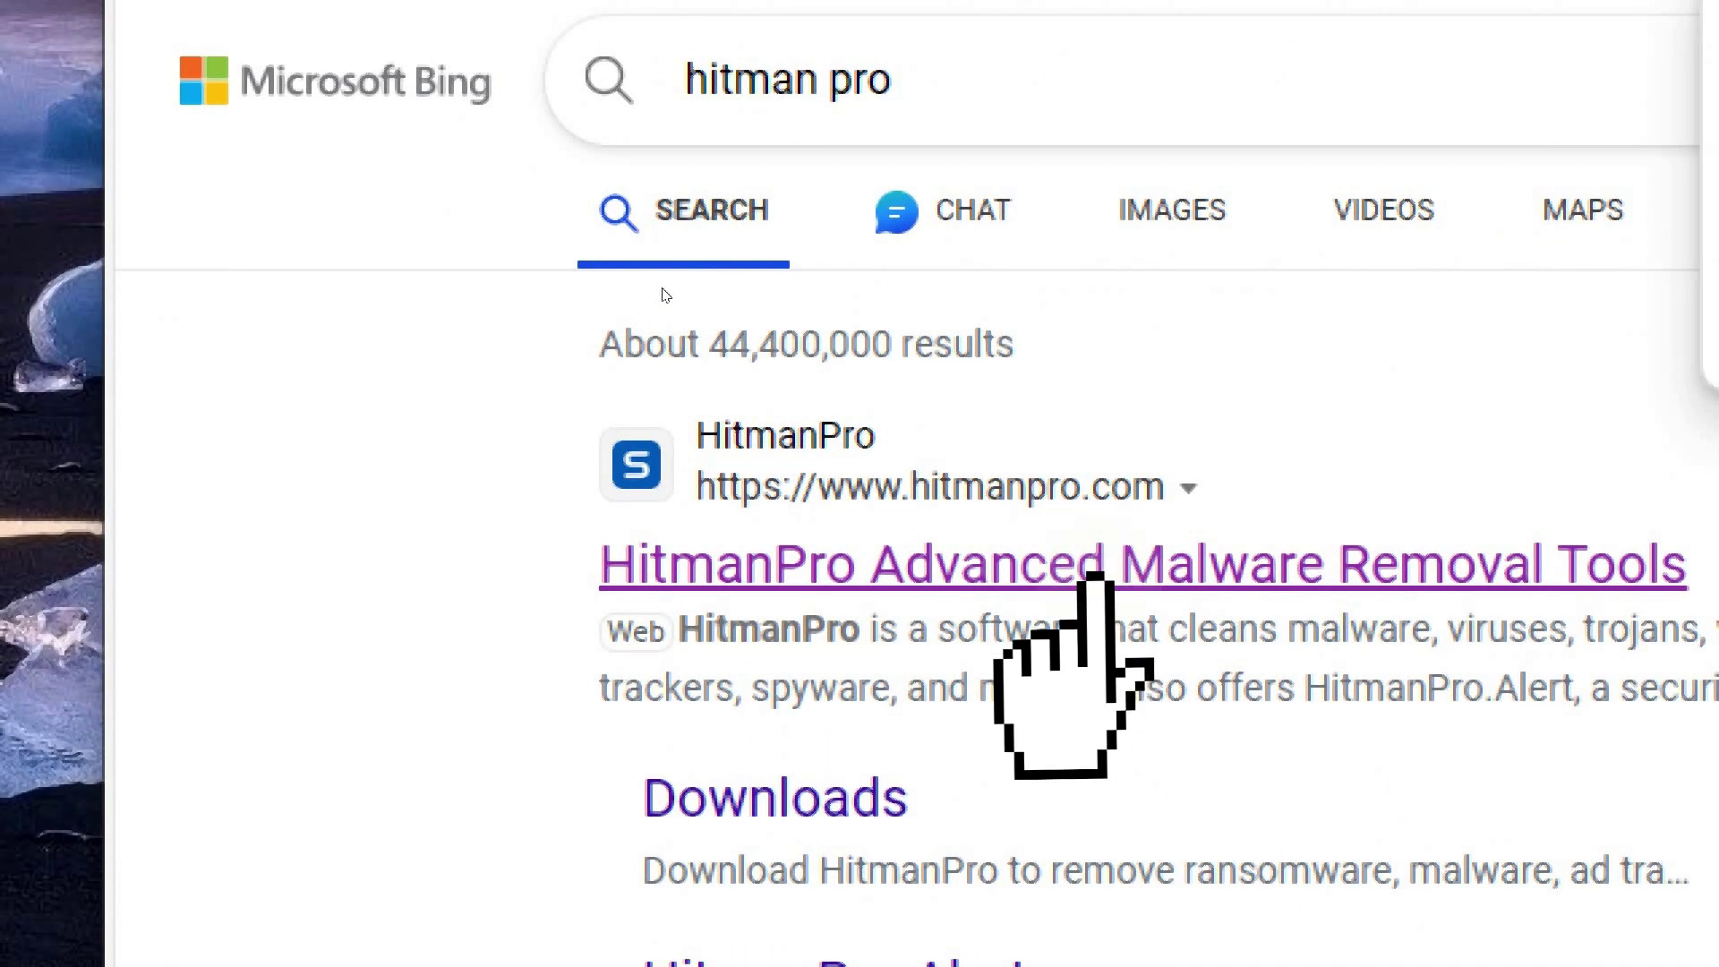
click(989, 569)
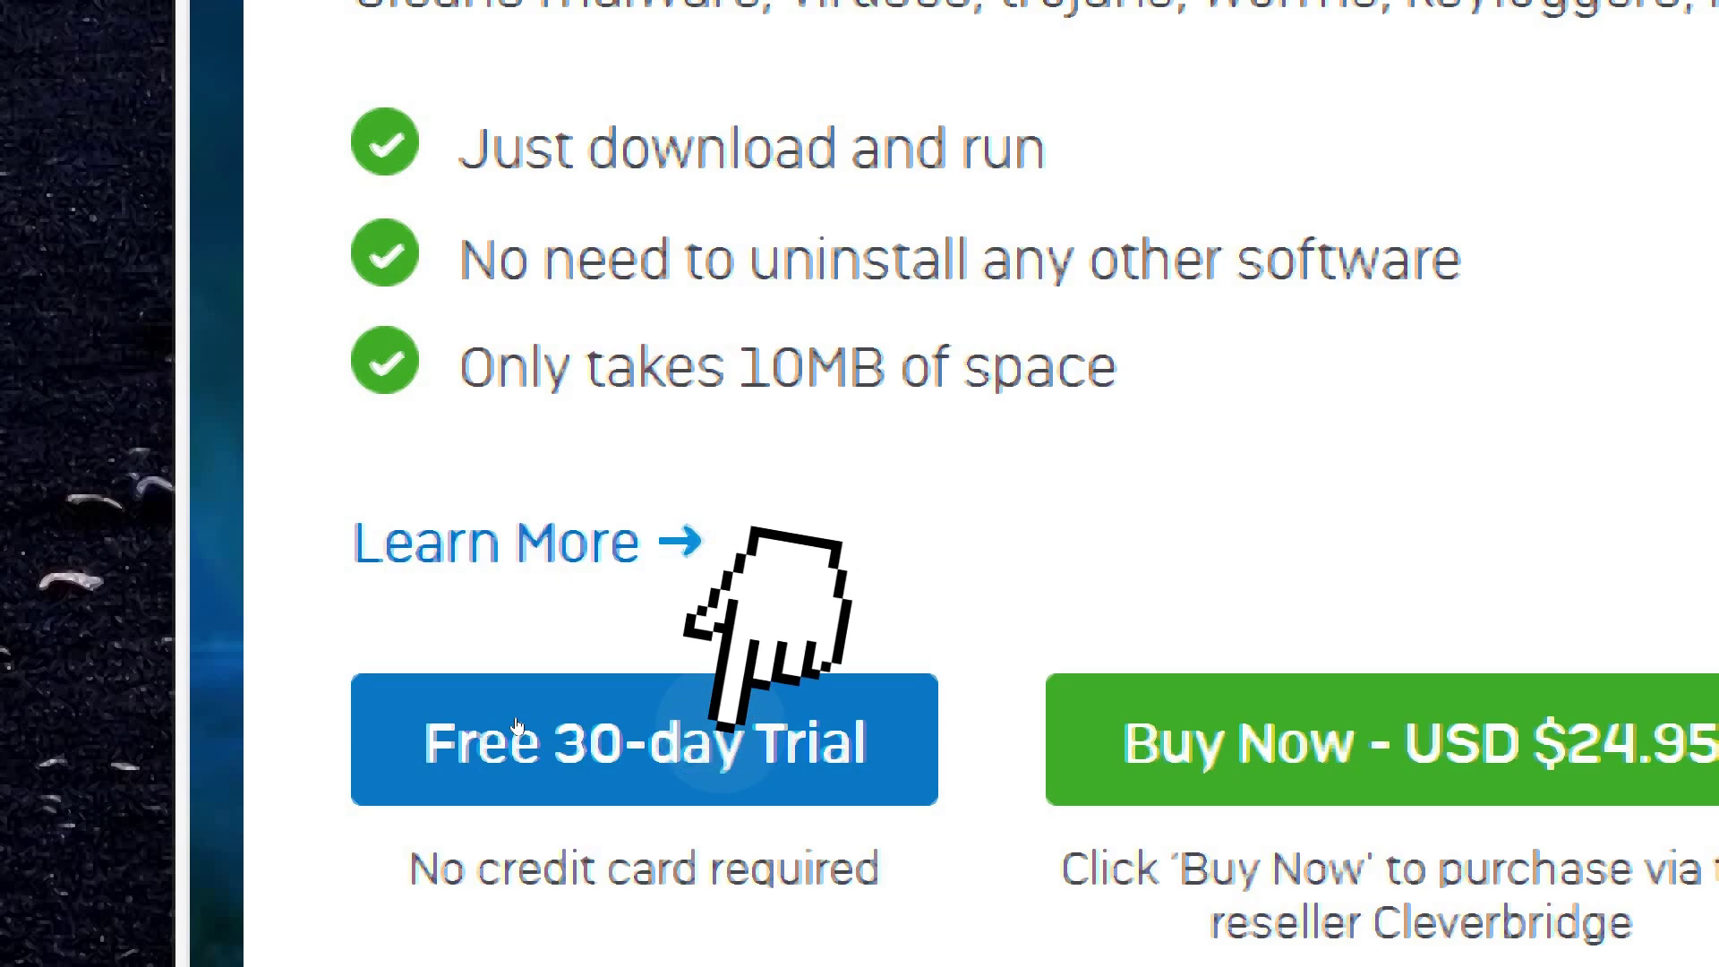
click(515, 725)
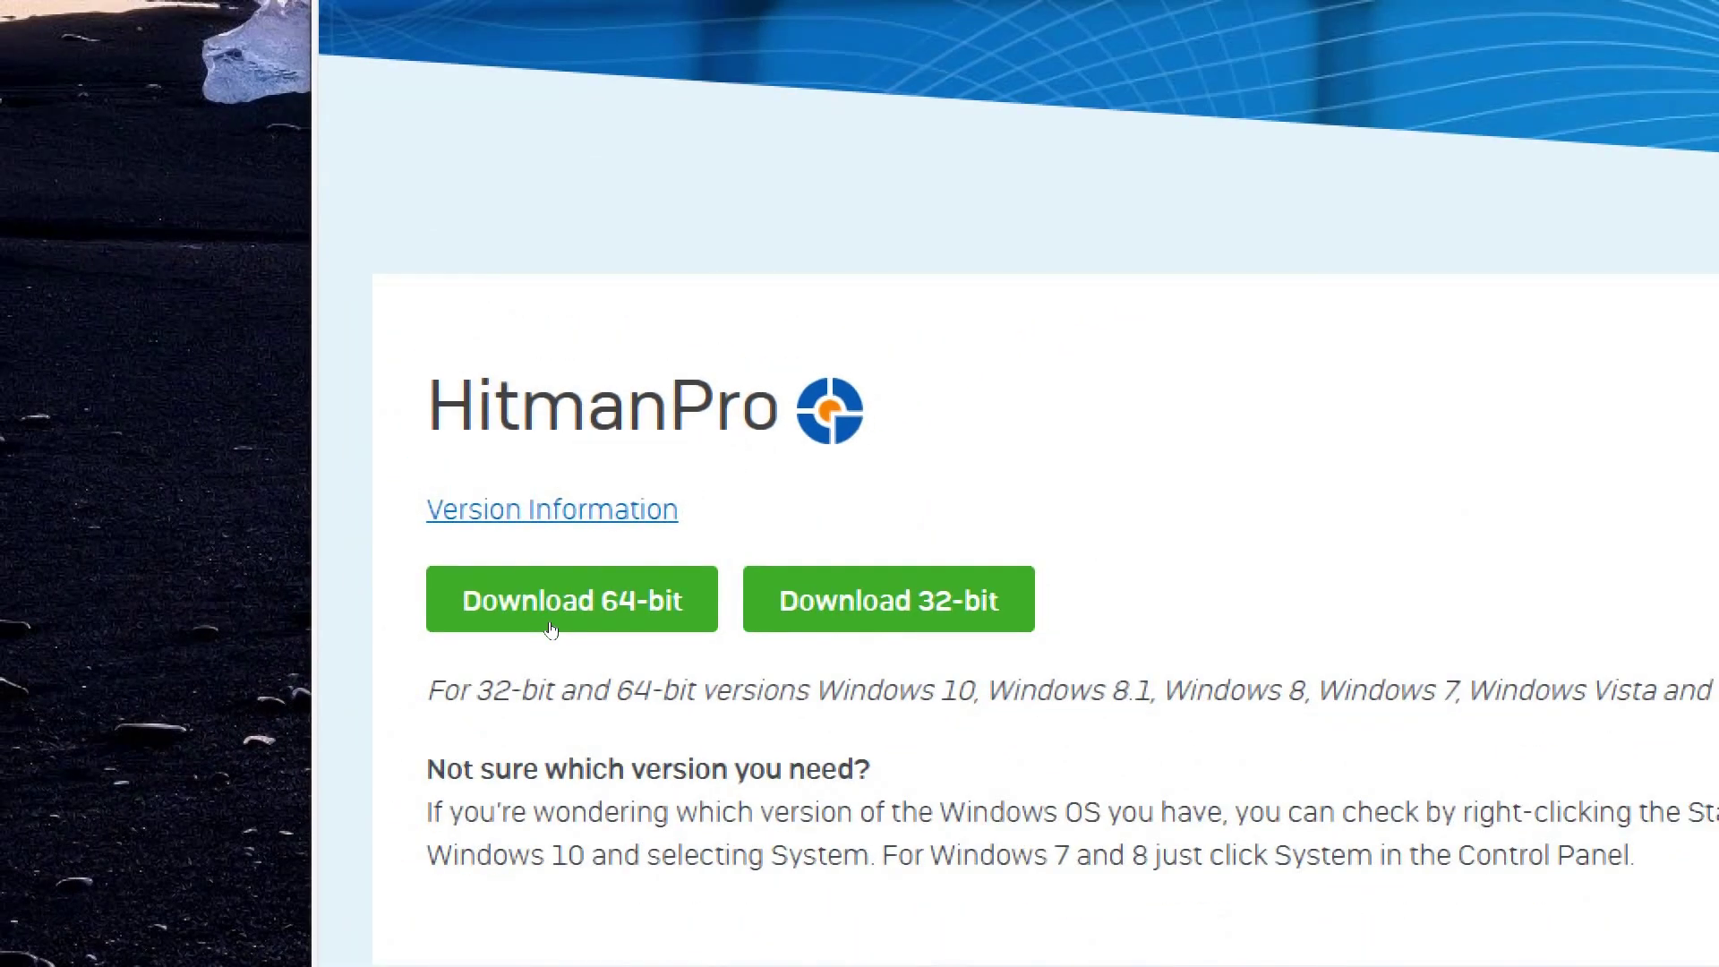
Step: Download the 64-bit HitmanPro and take it past its welcome and setup options pages
click(551, 630)
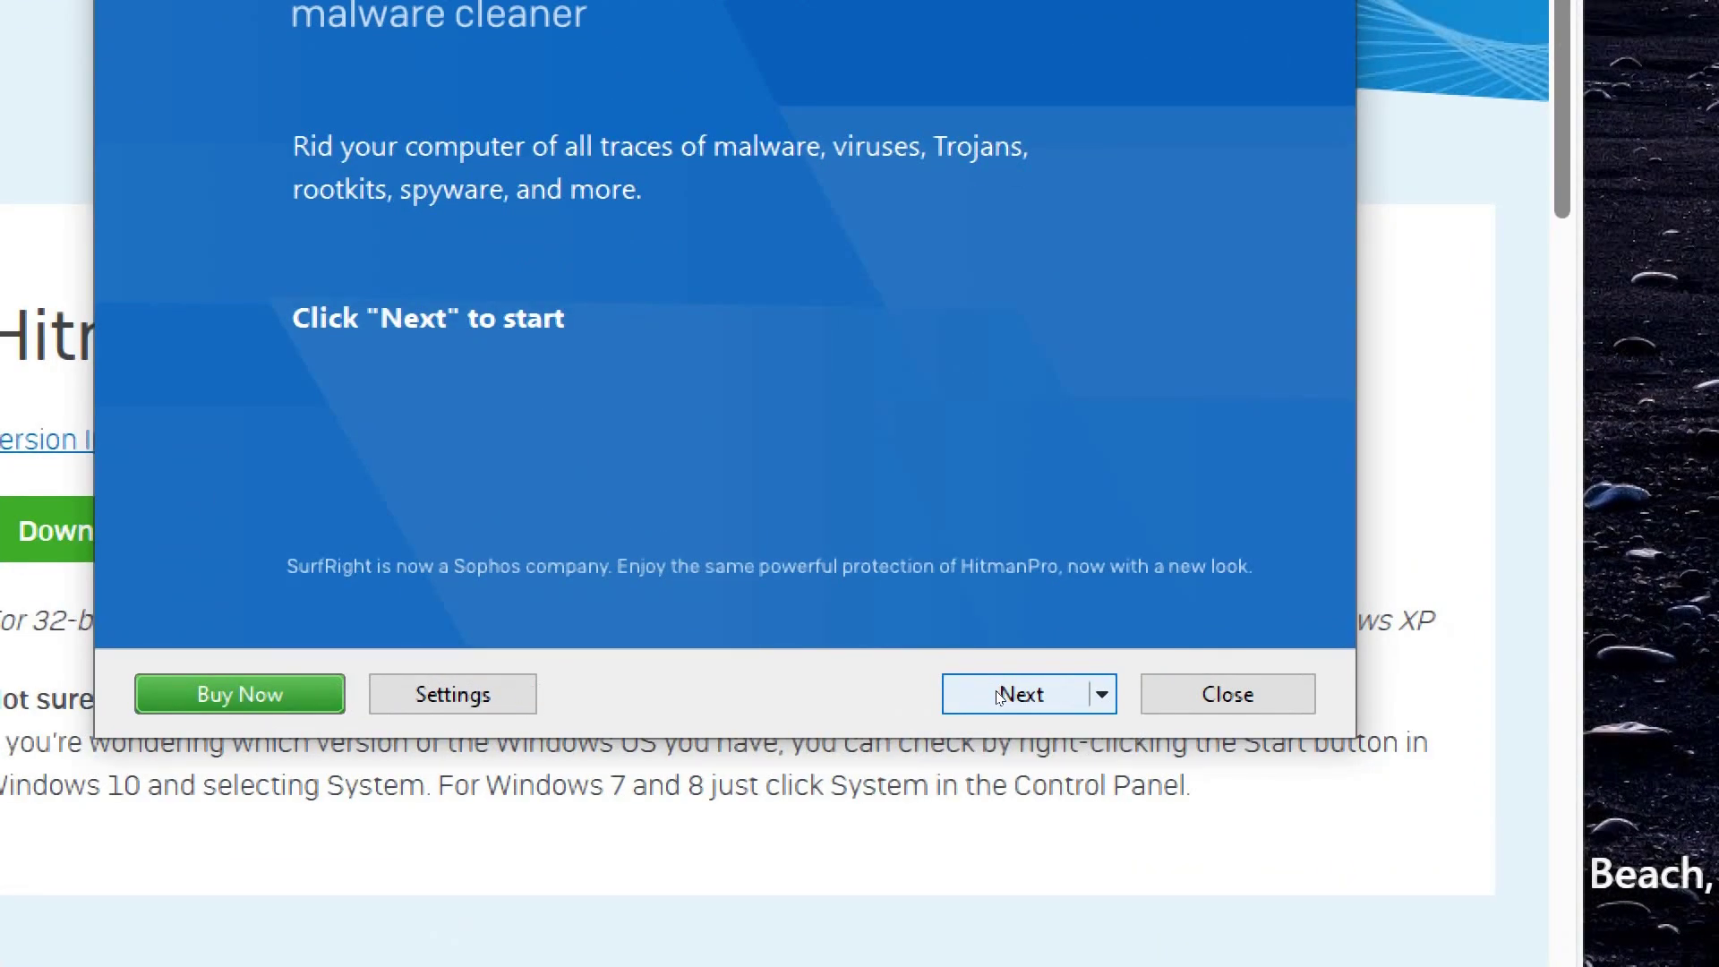
click(999, 697)
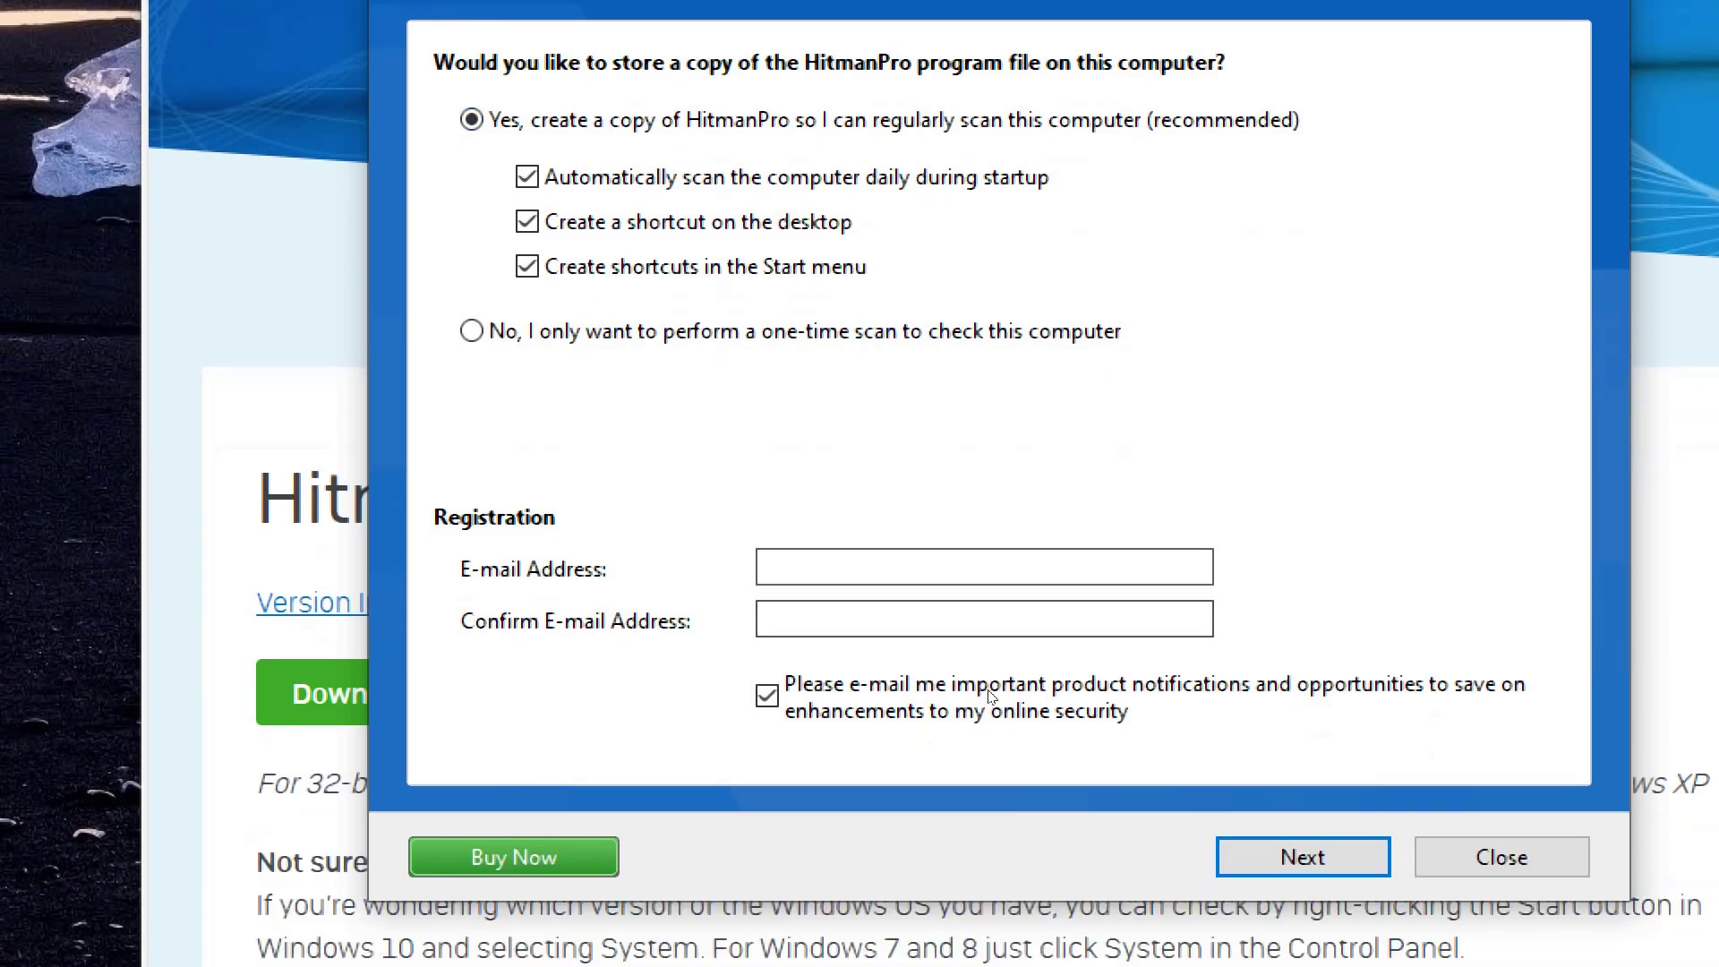
key(Return)
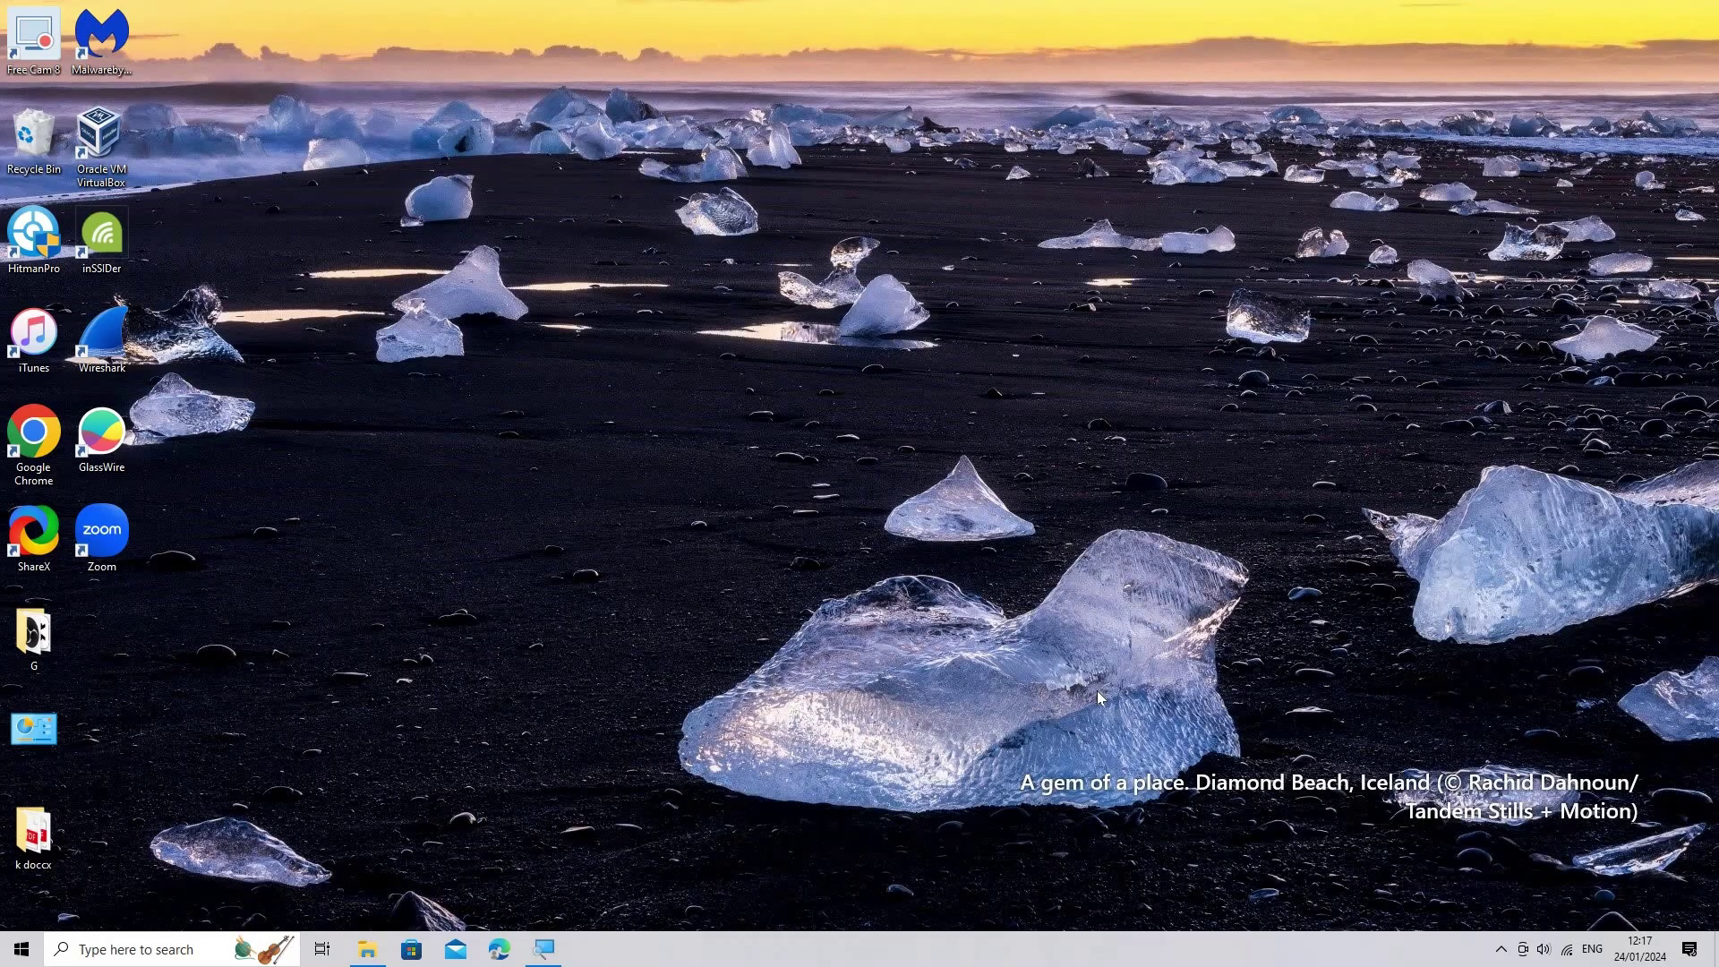
Step: Resume the paused Windows updates under Update & Security settings
key(super+i)
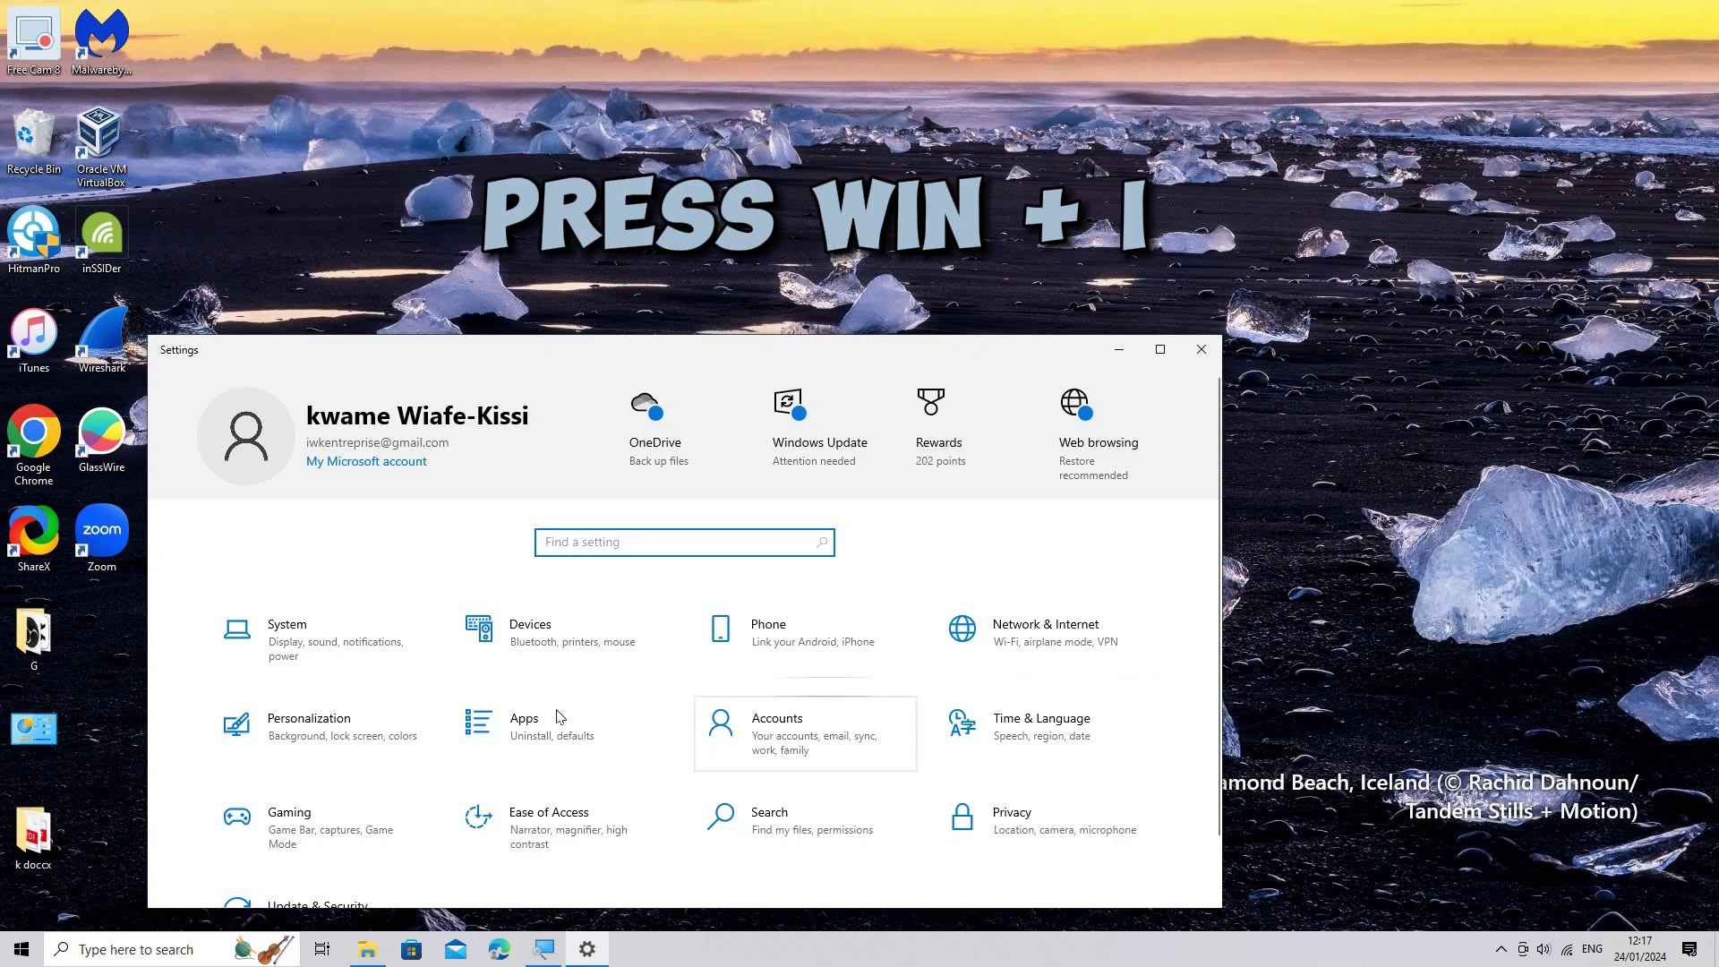
scroll(376, 779, down, 1)
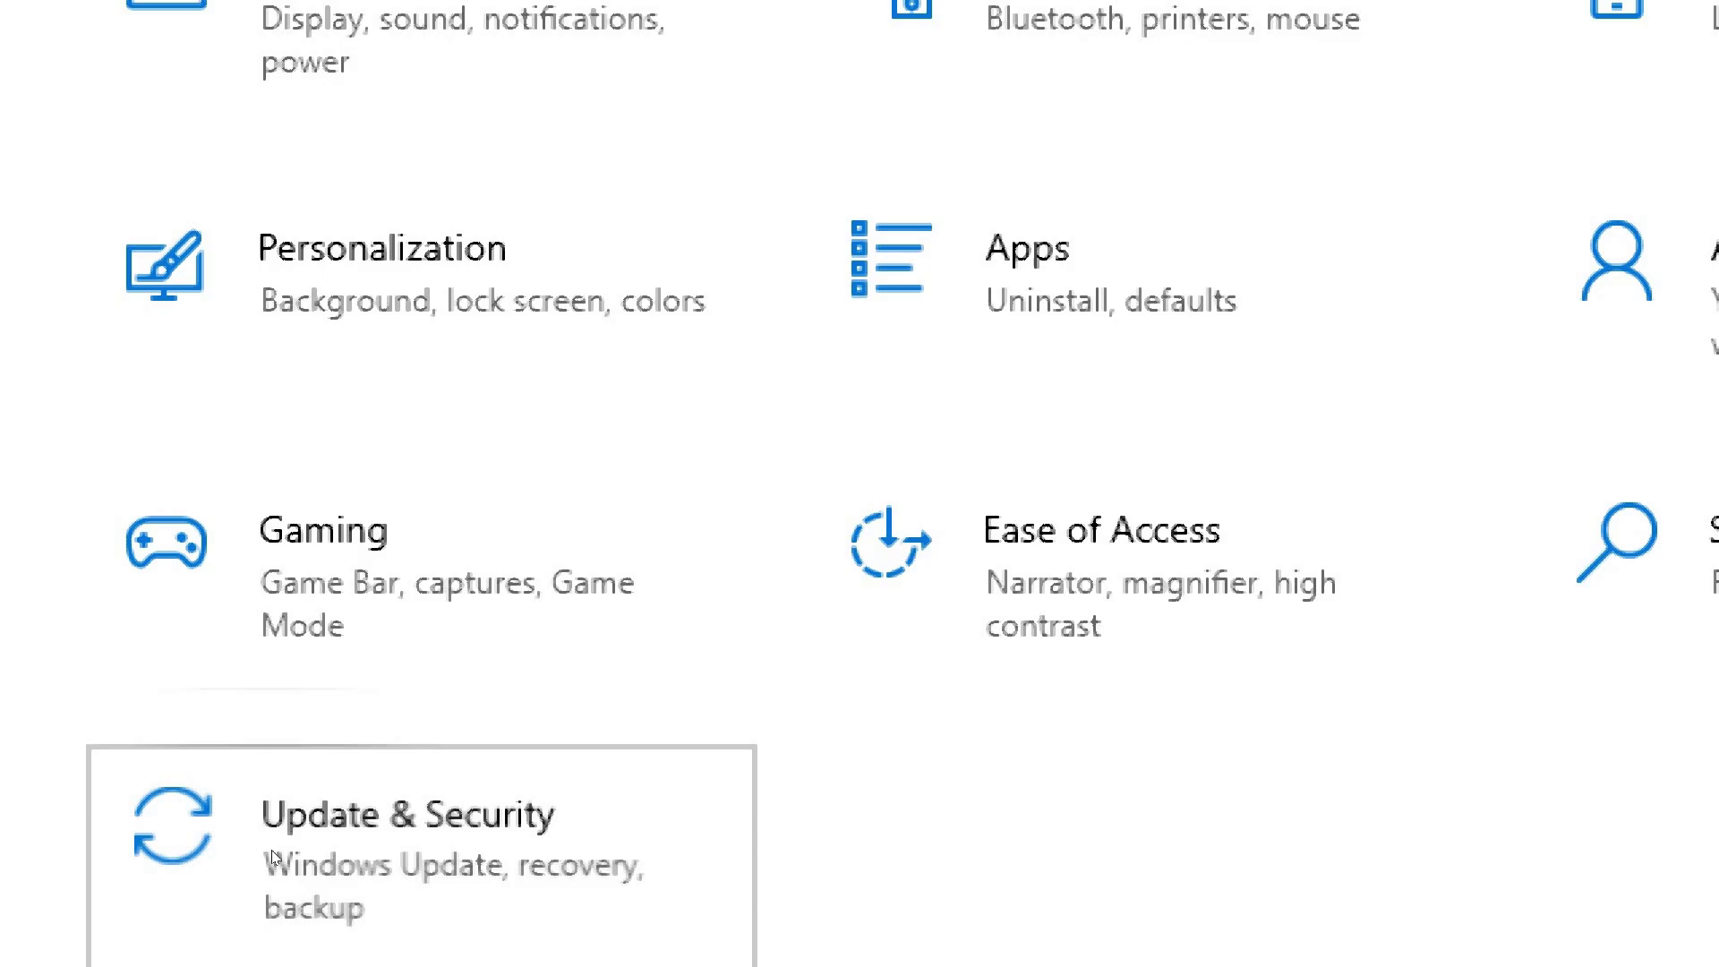
click(271, 856)
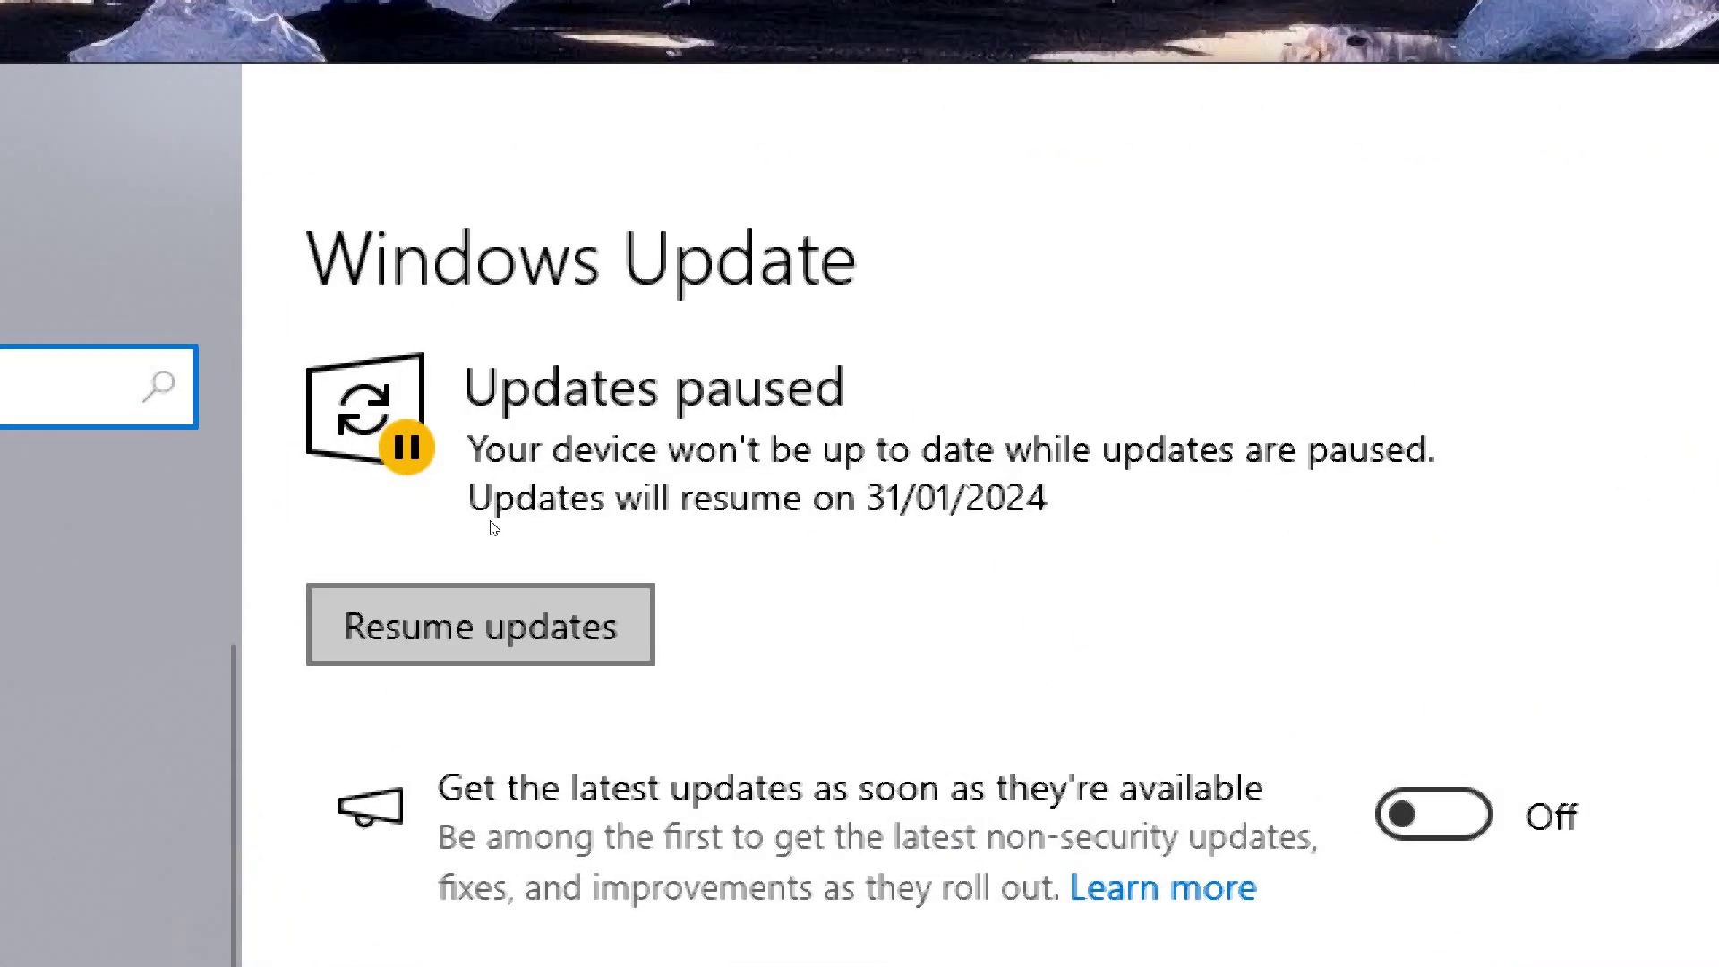
click(435, 620)
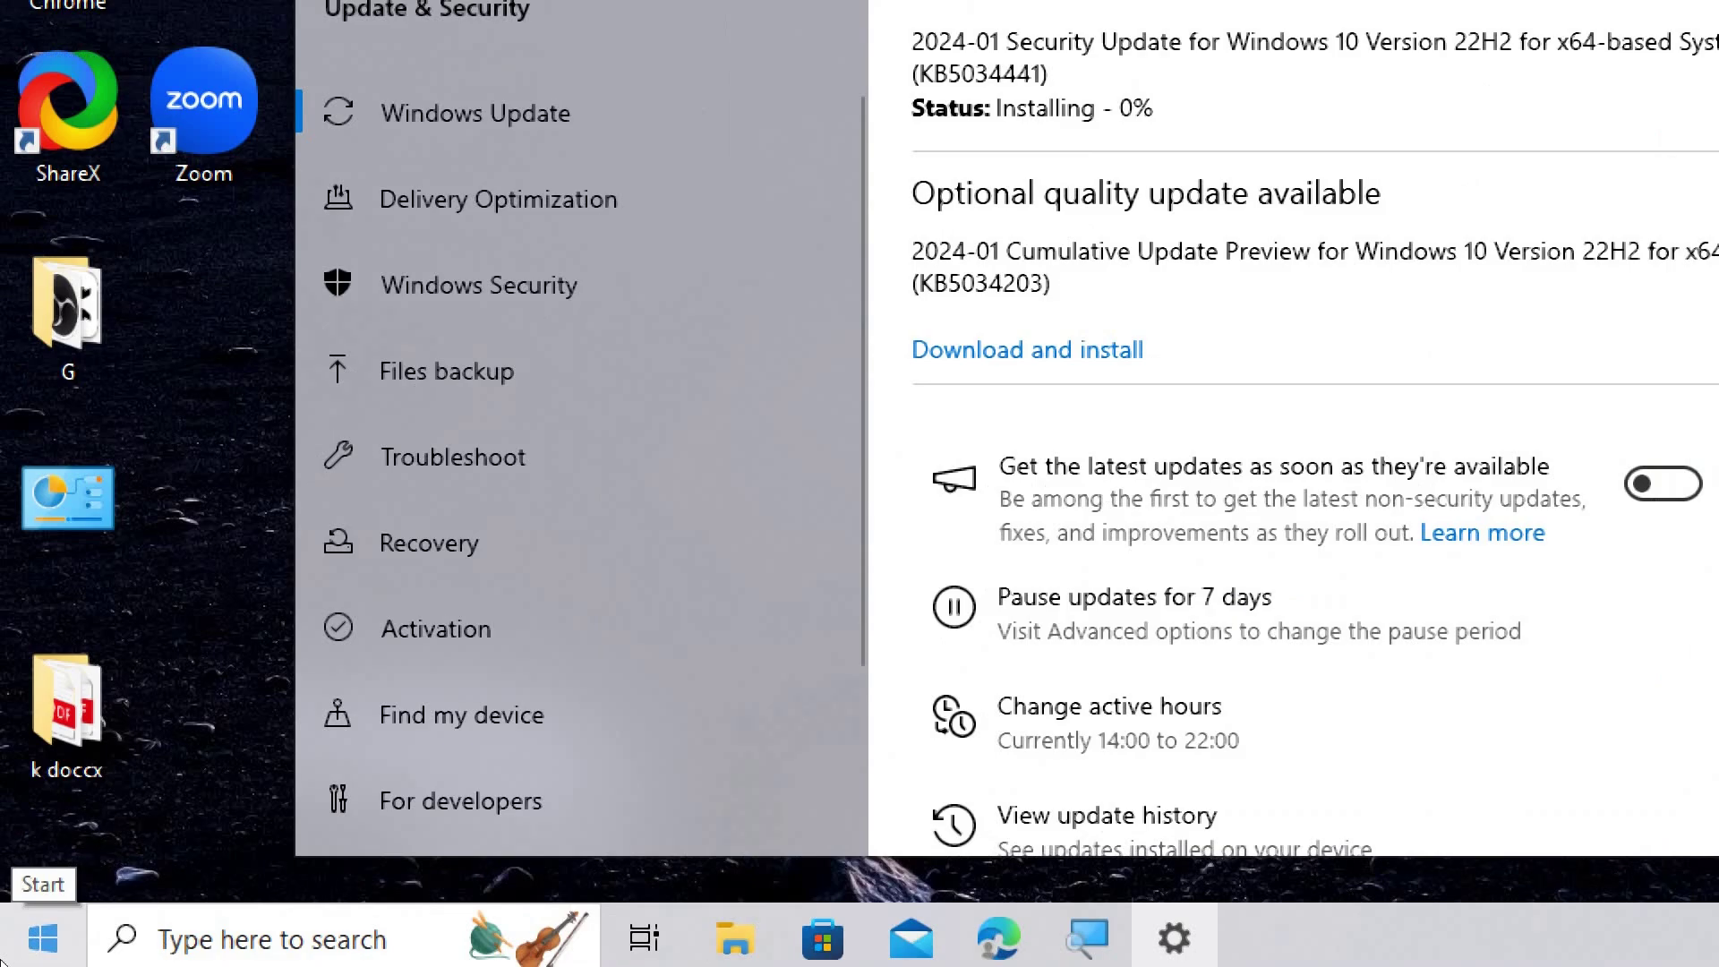
Step: Restart the PC to install the 2024-01 Security Update
click(5, 936)
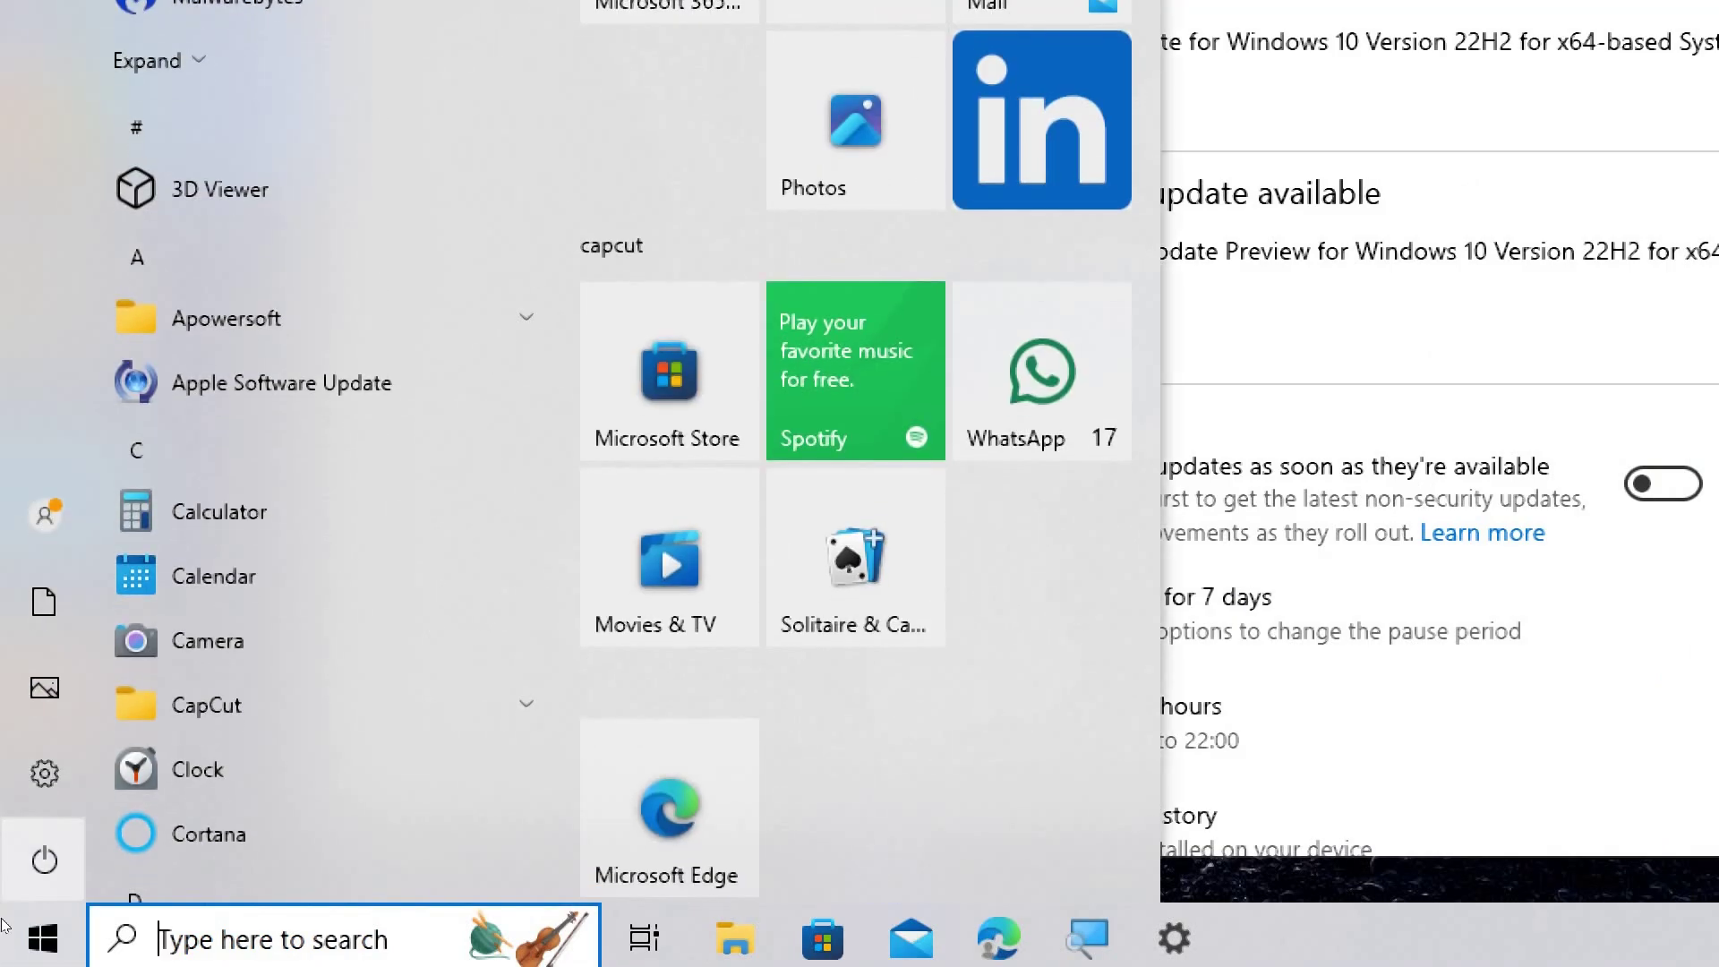
click(30, 895)
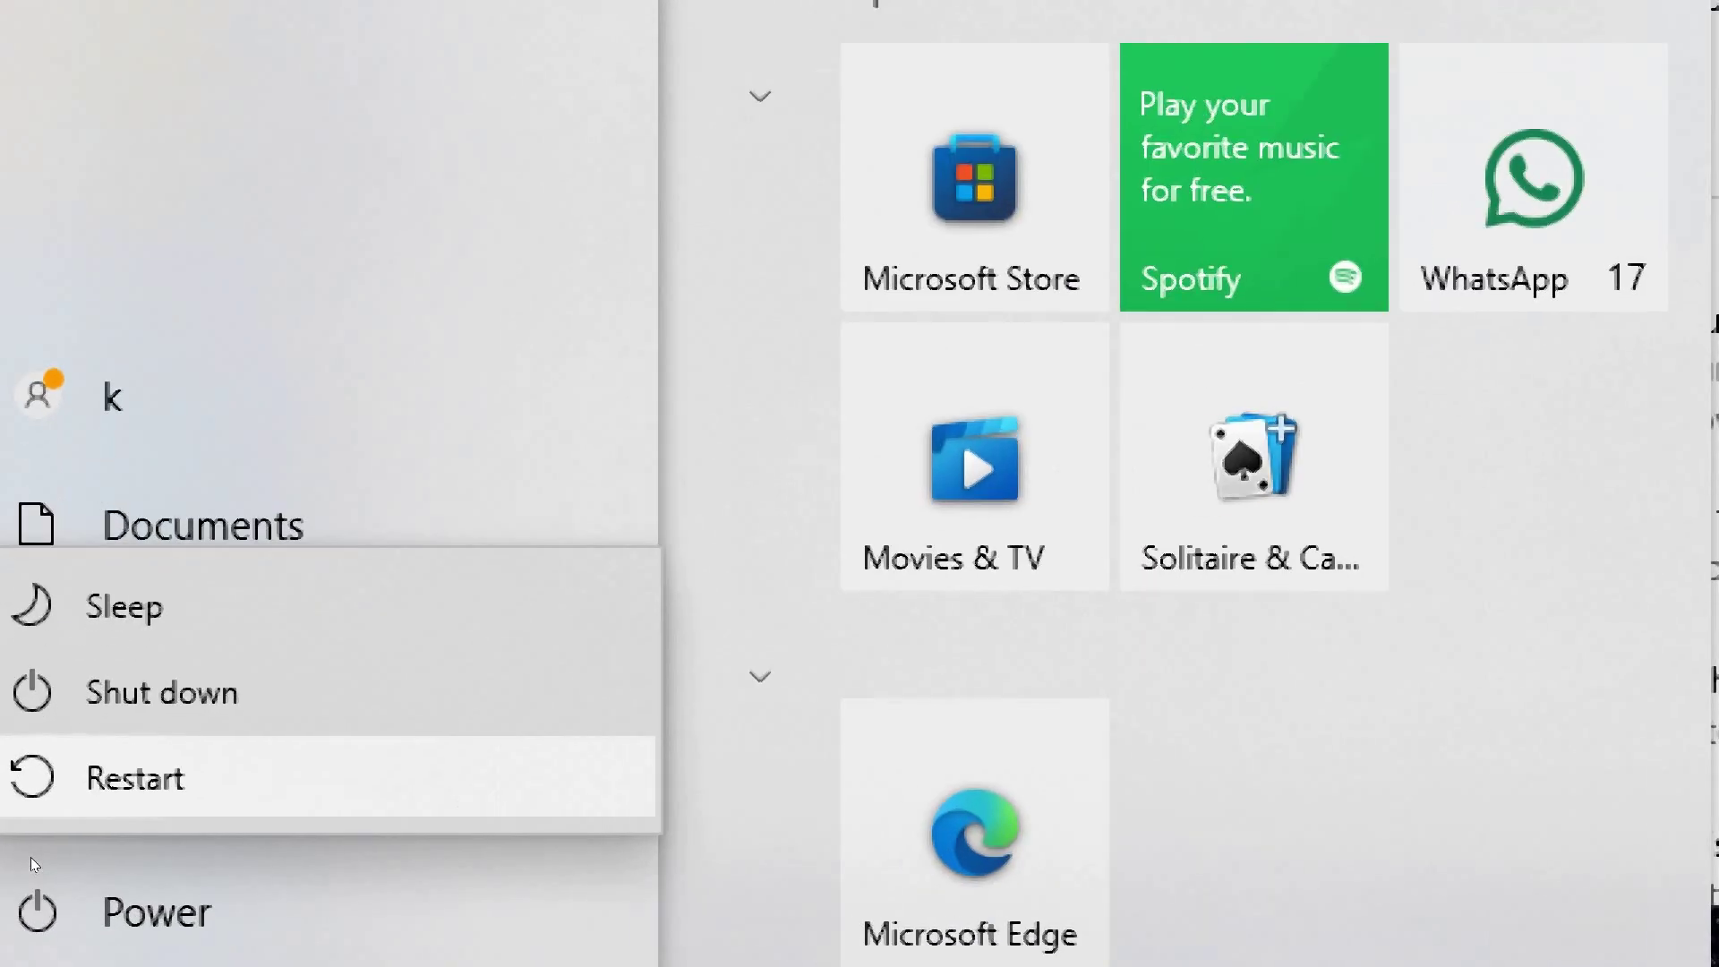
click(110, 771)
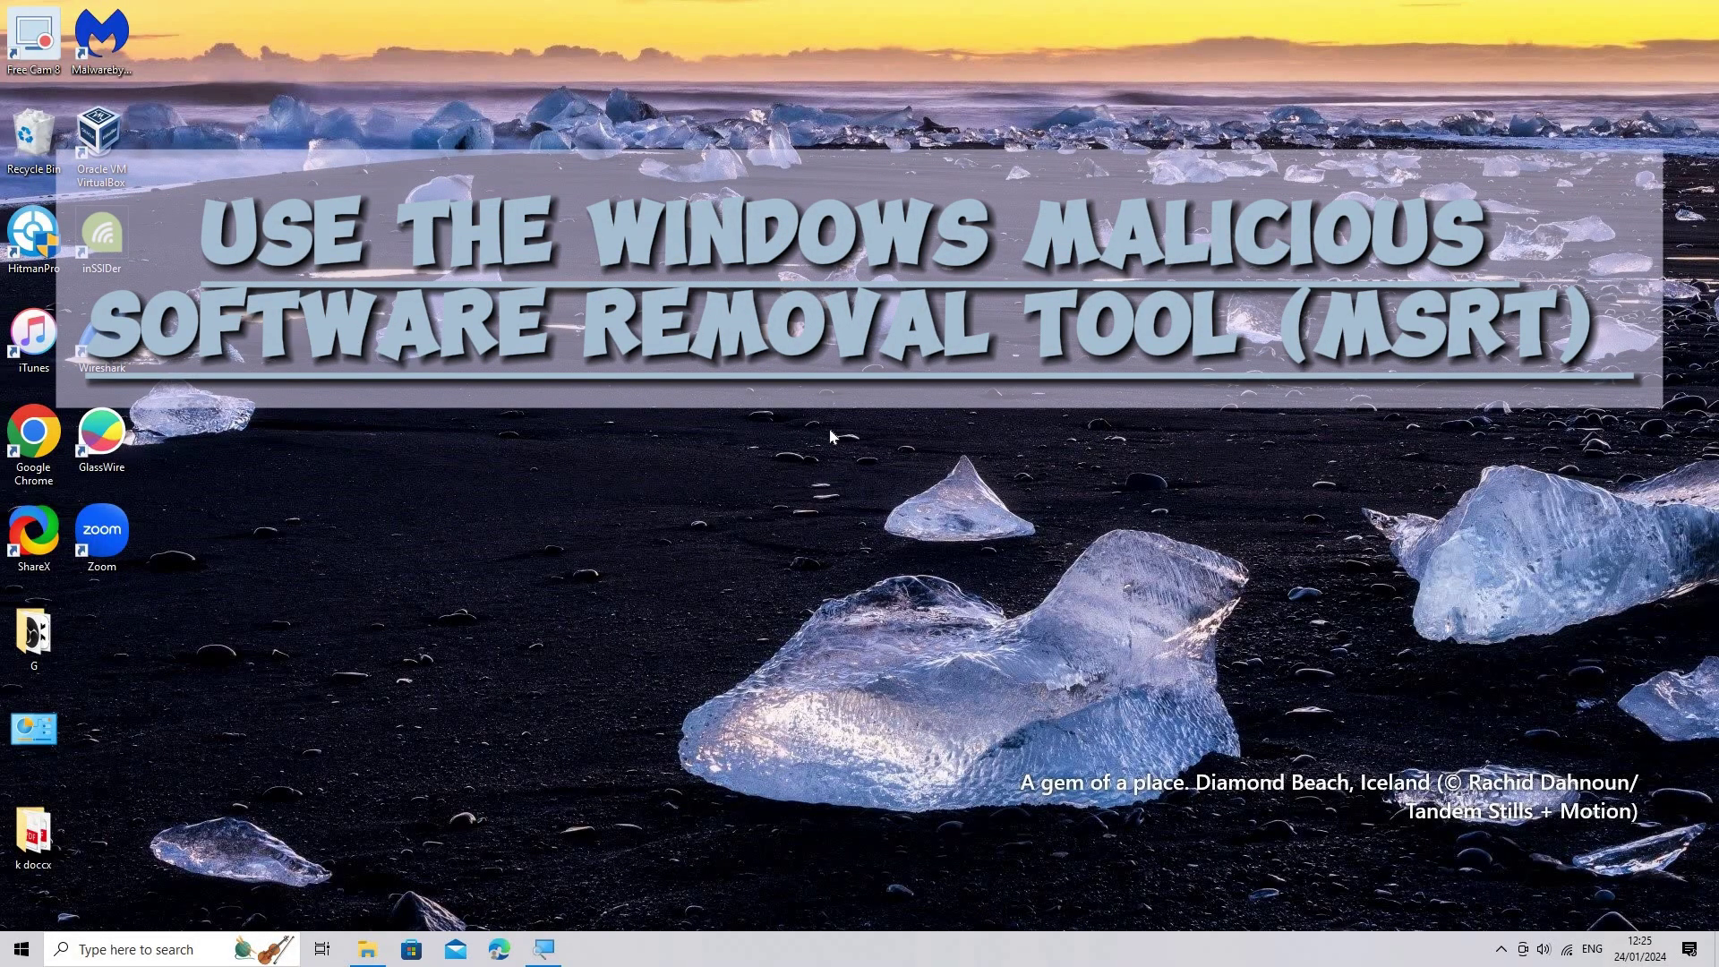
Step: Open Command Prompt (Admin) from the Win+X quick-link menu
key(super+x)
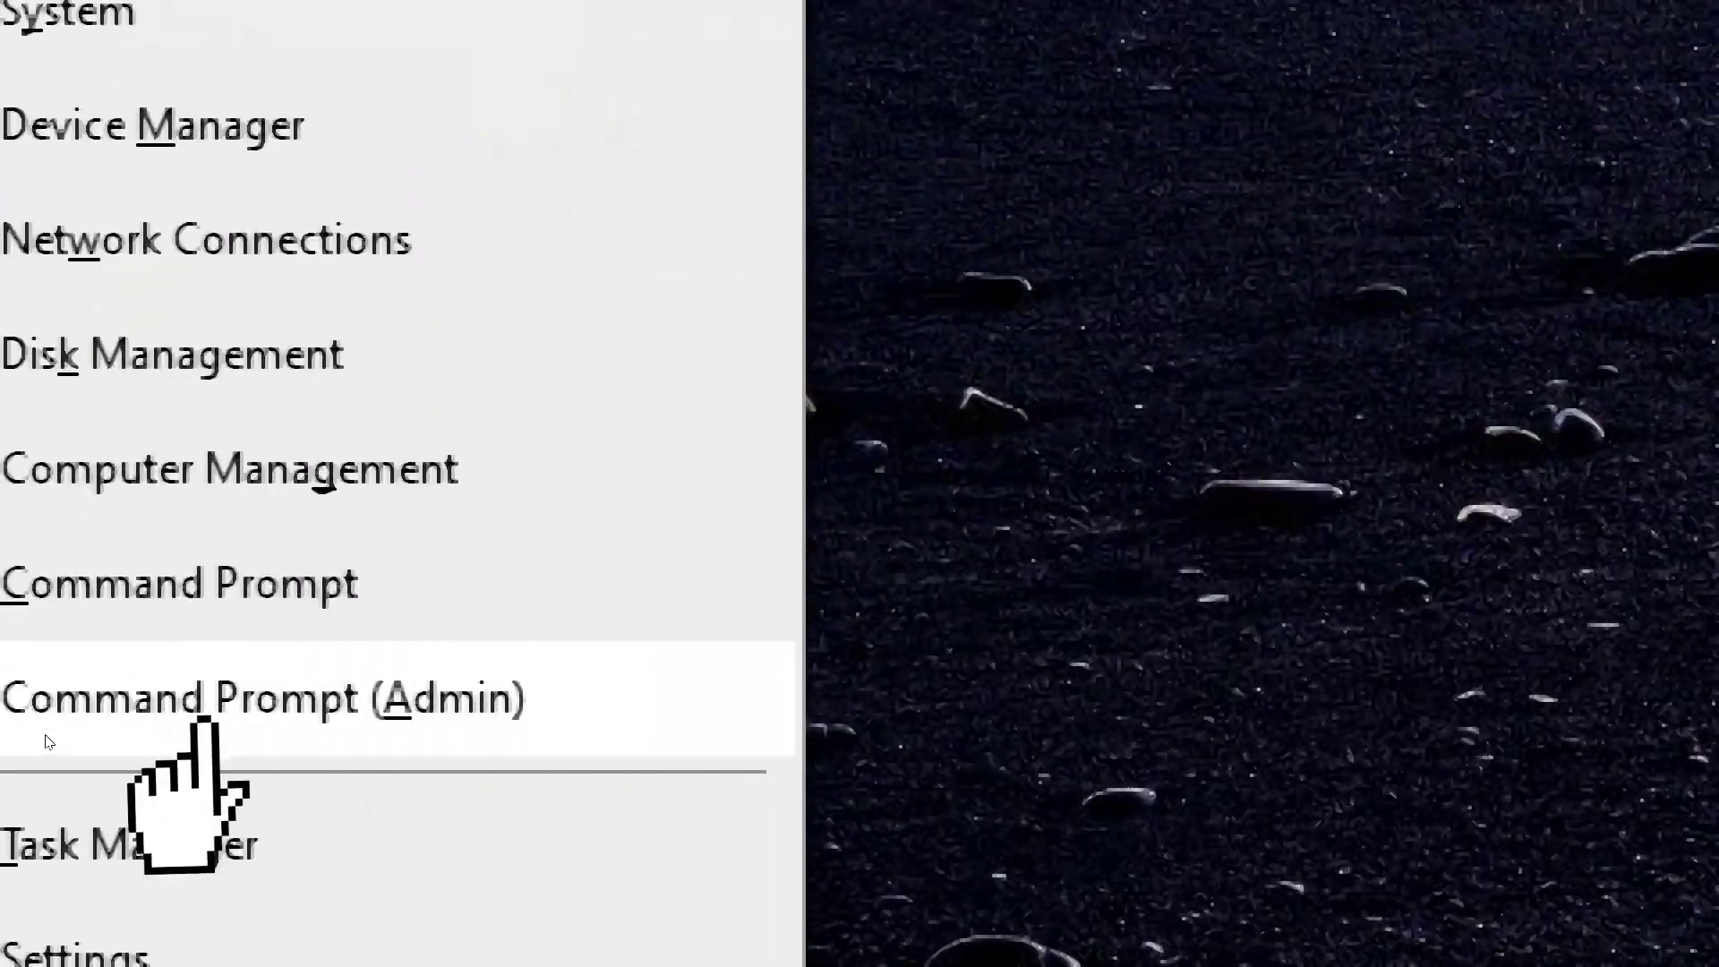
click(54, 727)
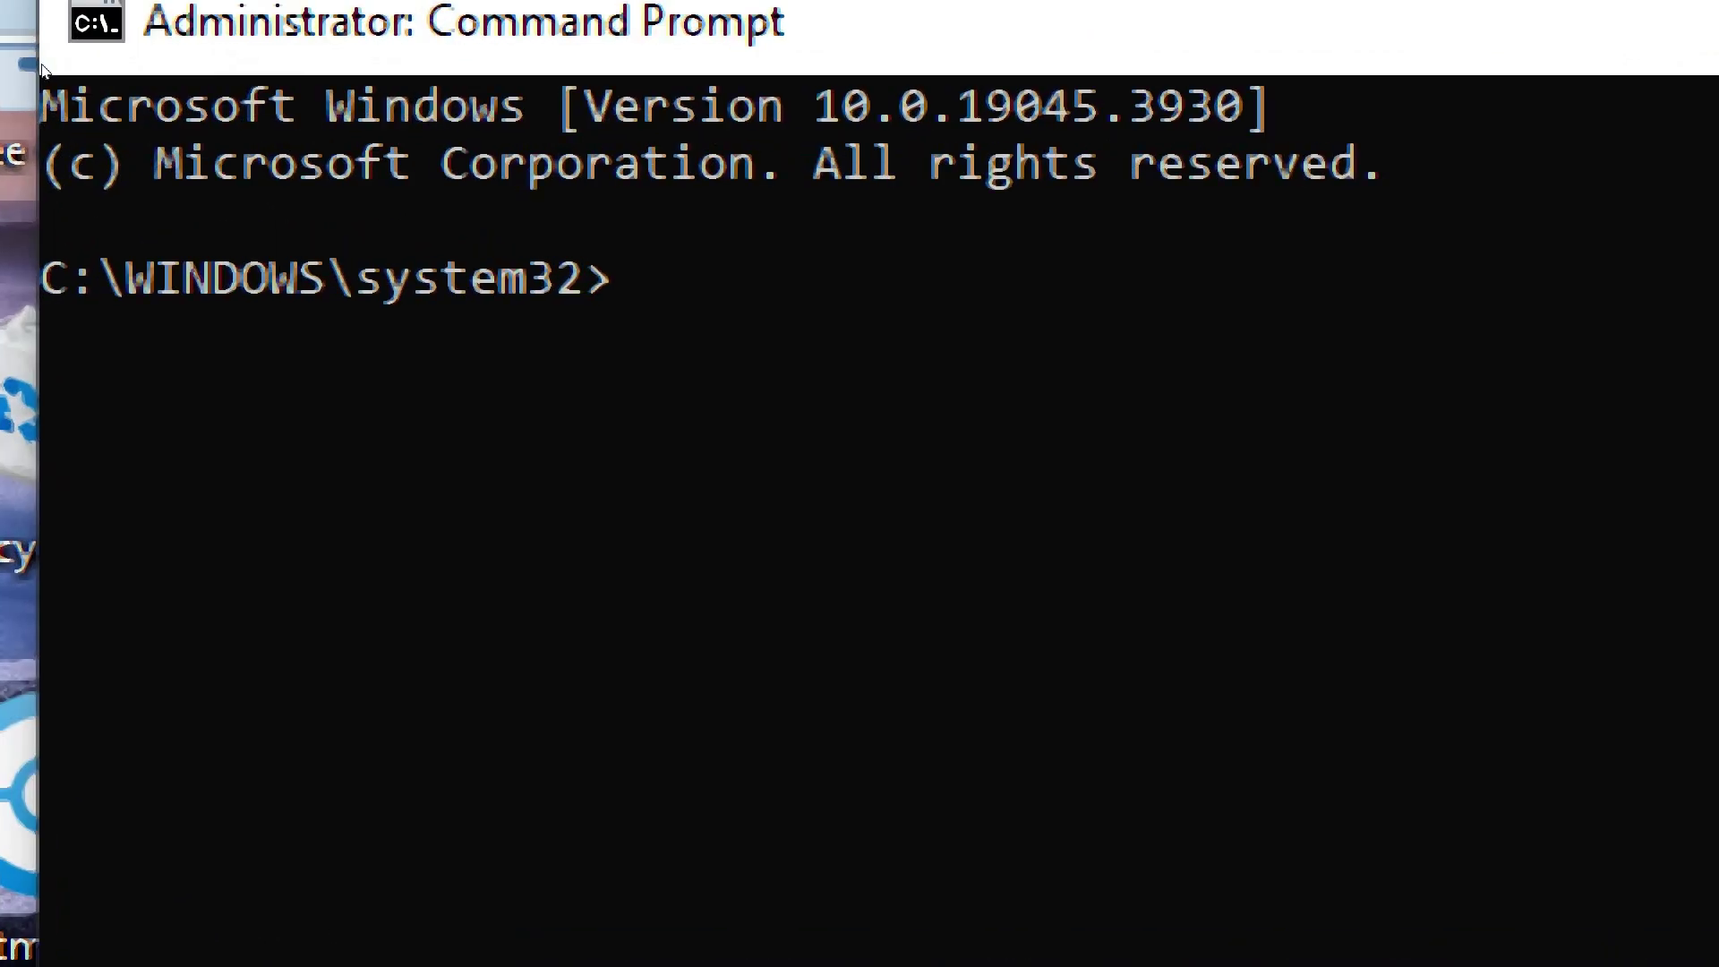
Step: Switch Command Prompt to %WINDIR%\System32 and run mrt to launch the Malicious Software Removal Tool
text(cd)
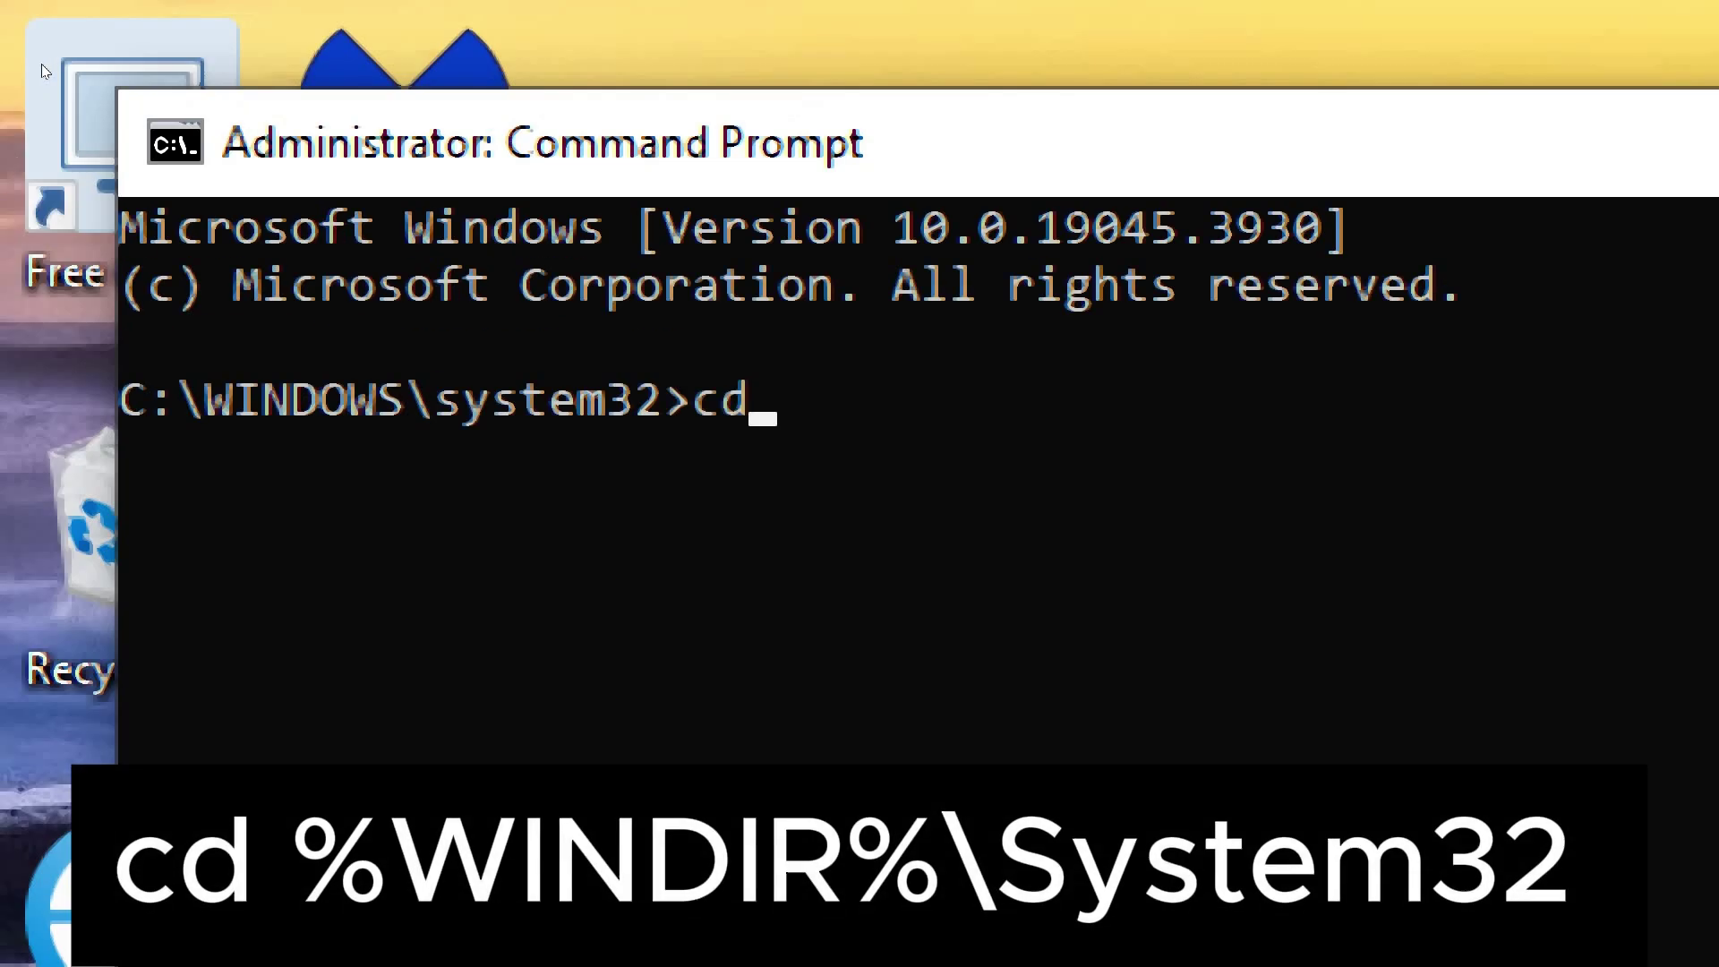
text( %WIN)
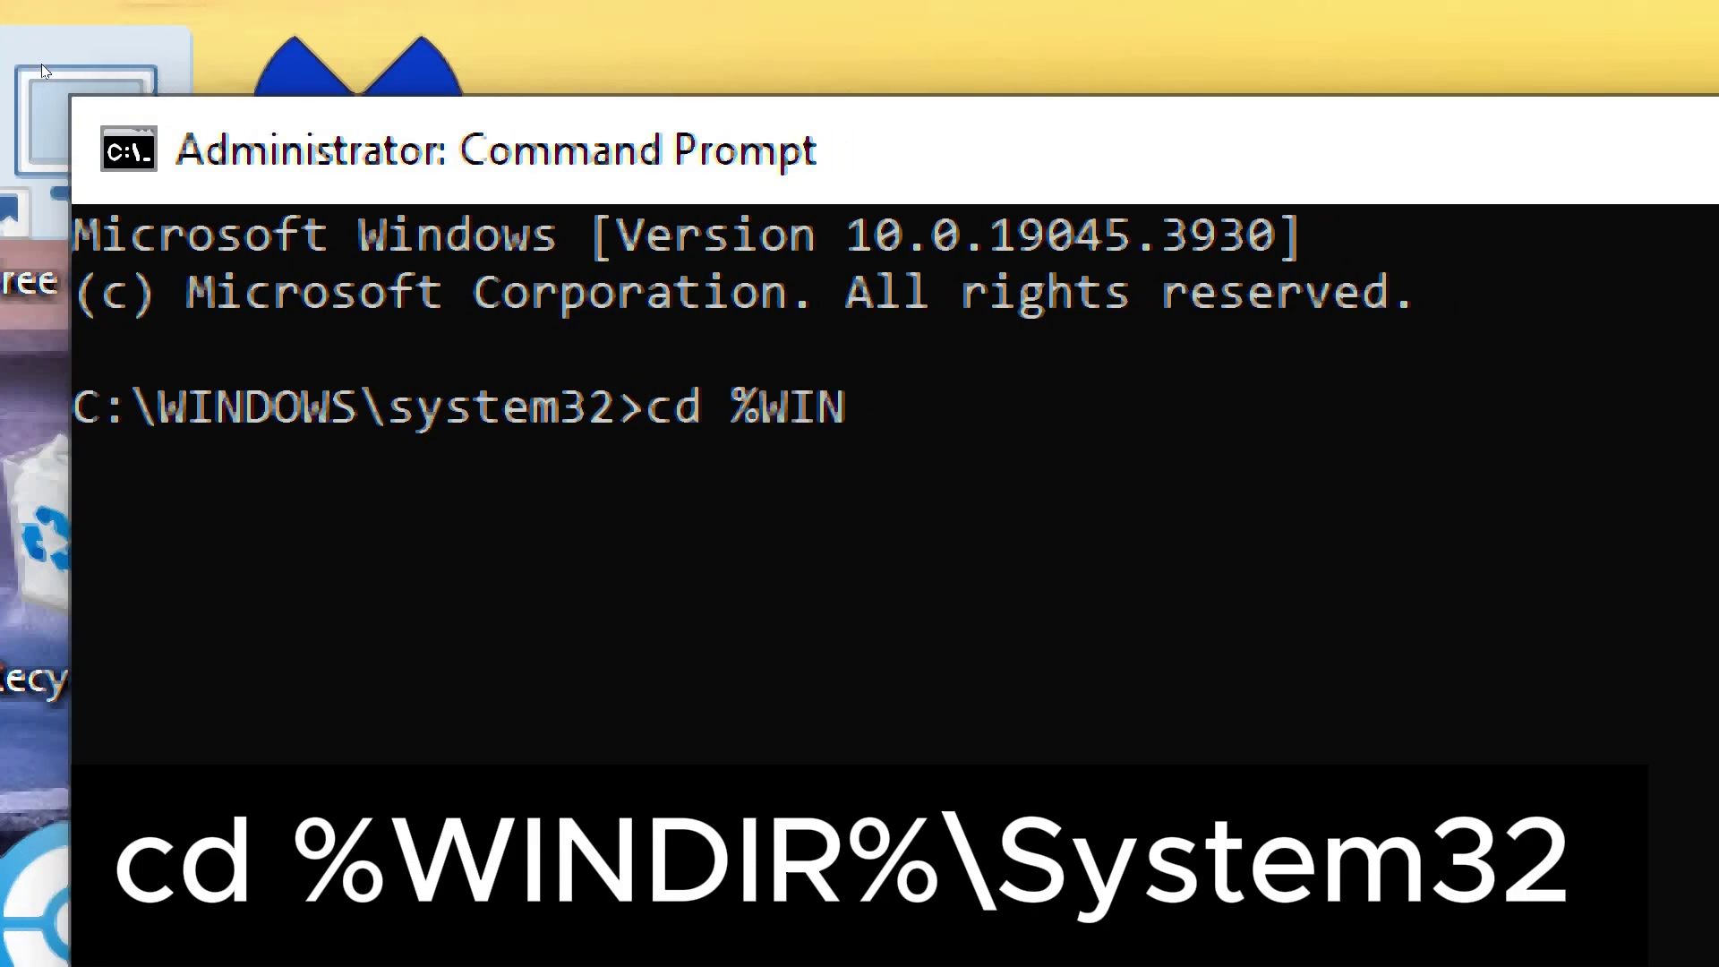
text(DIR%\)
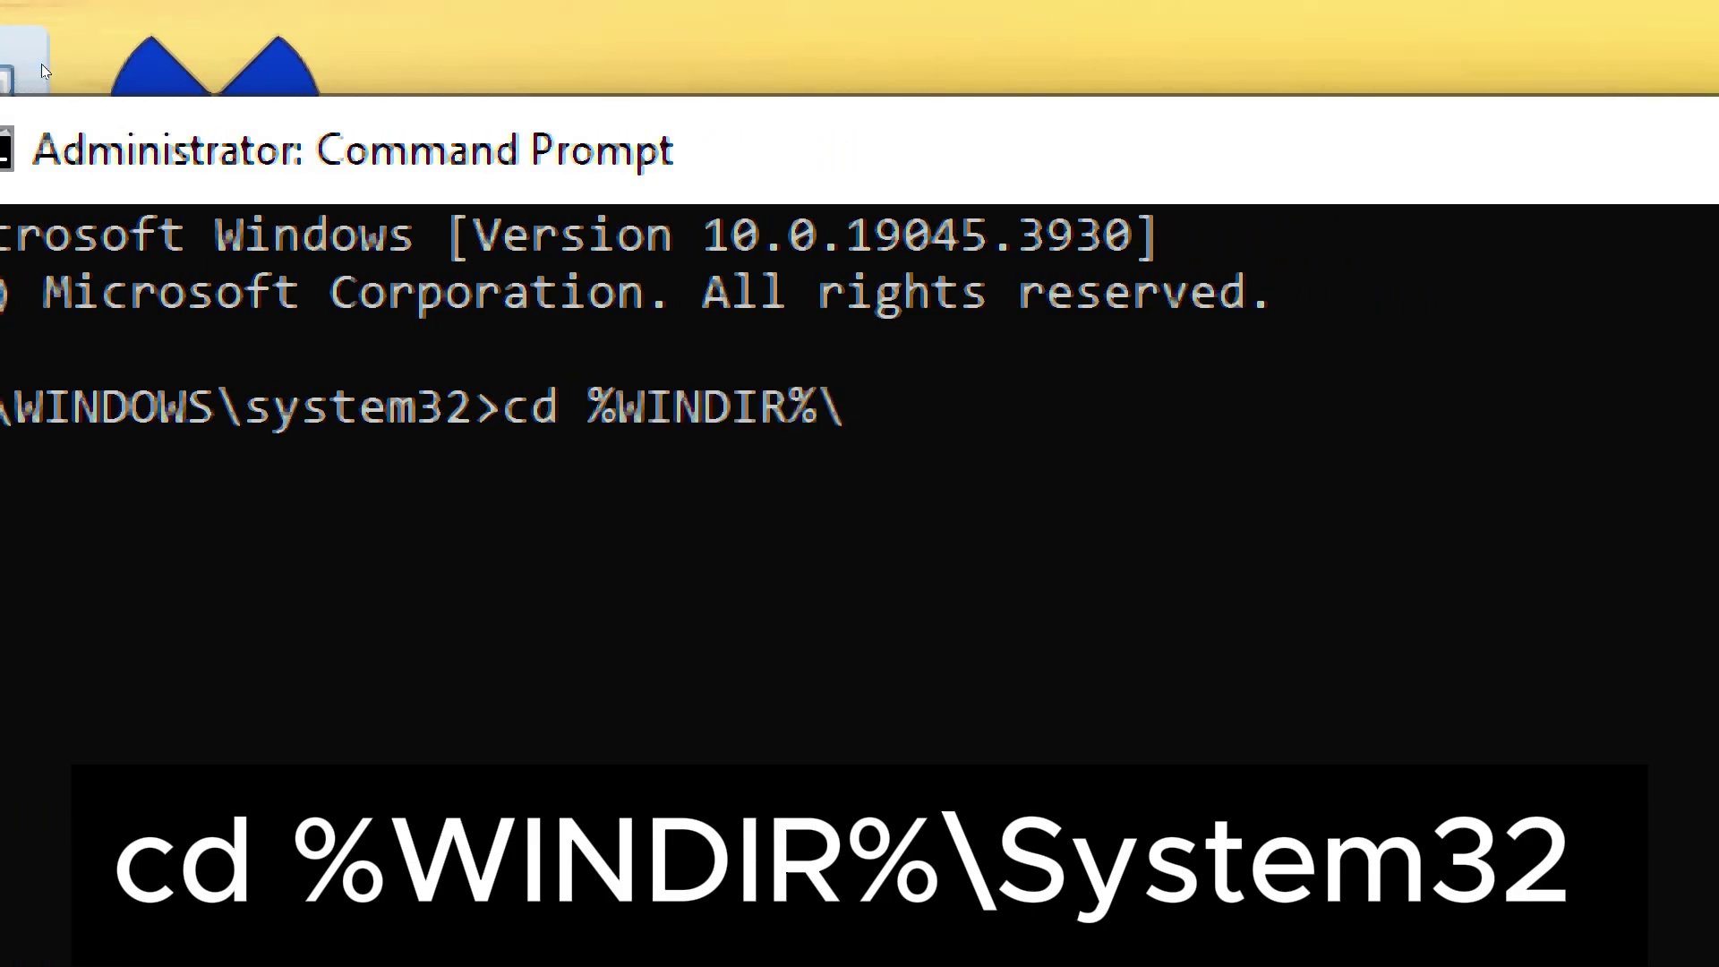
text(System)
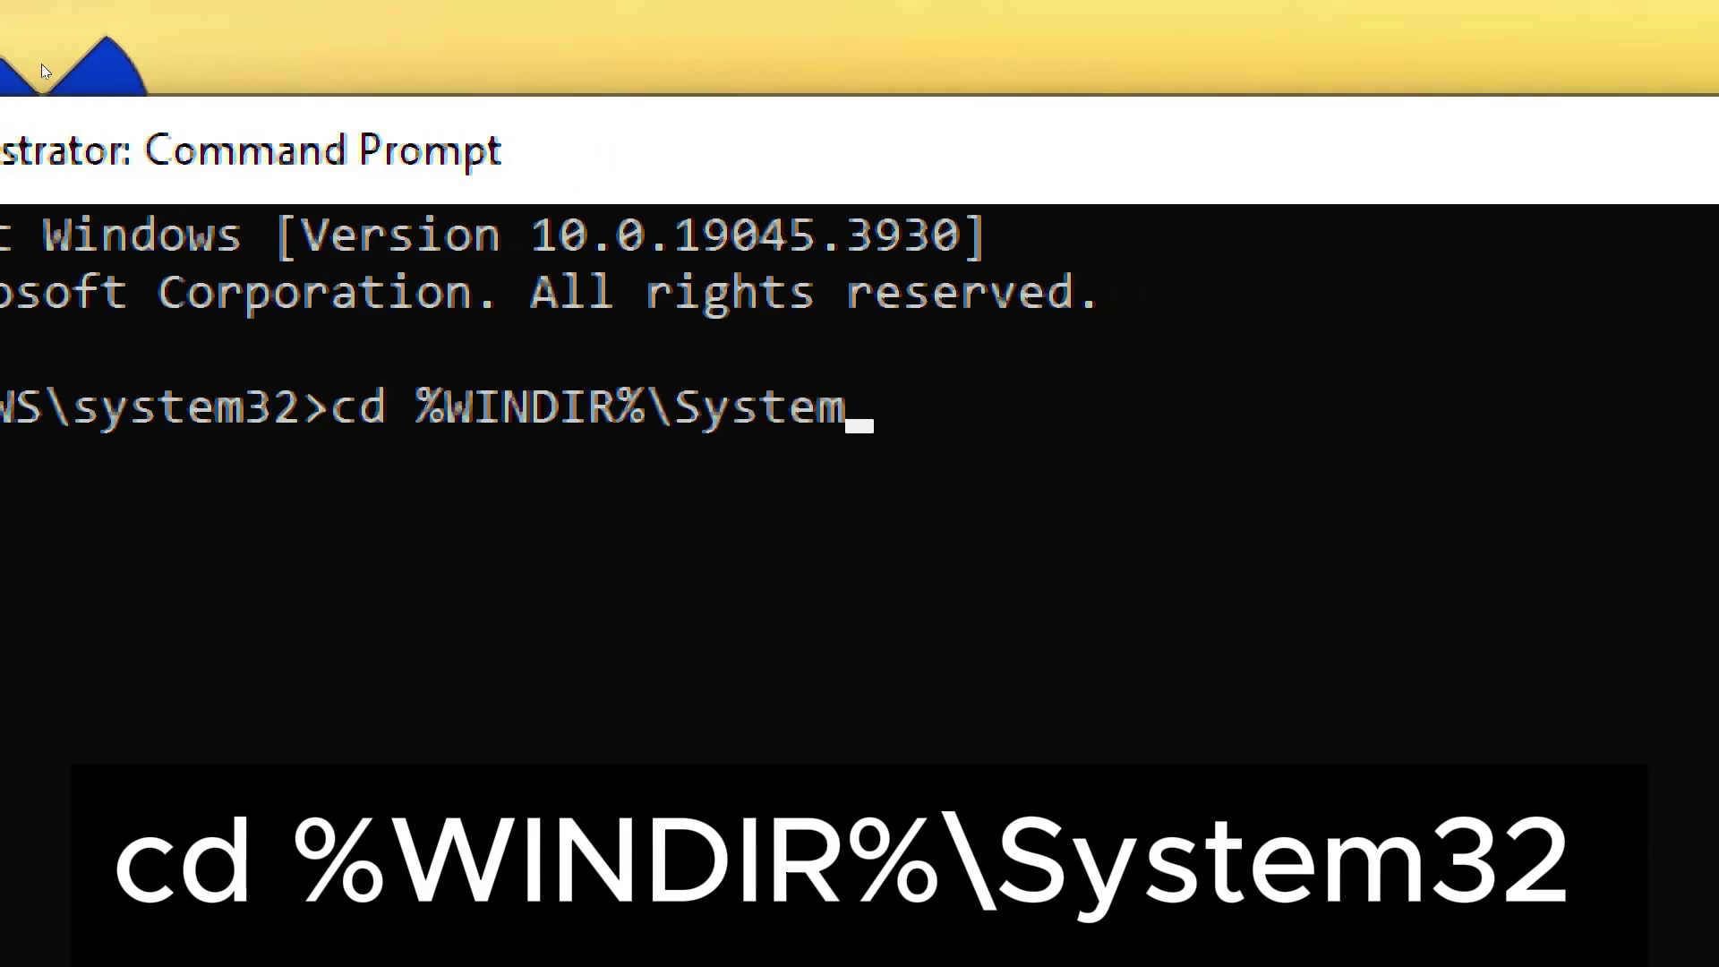
text(32)
key(Return)
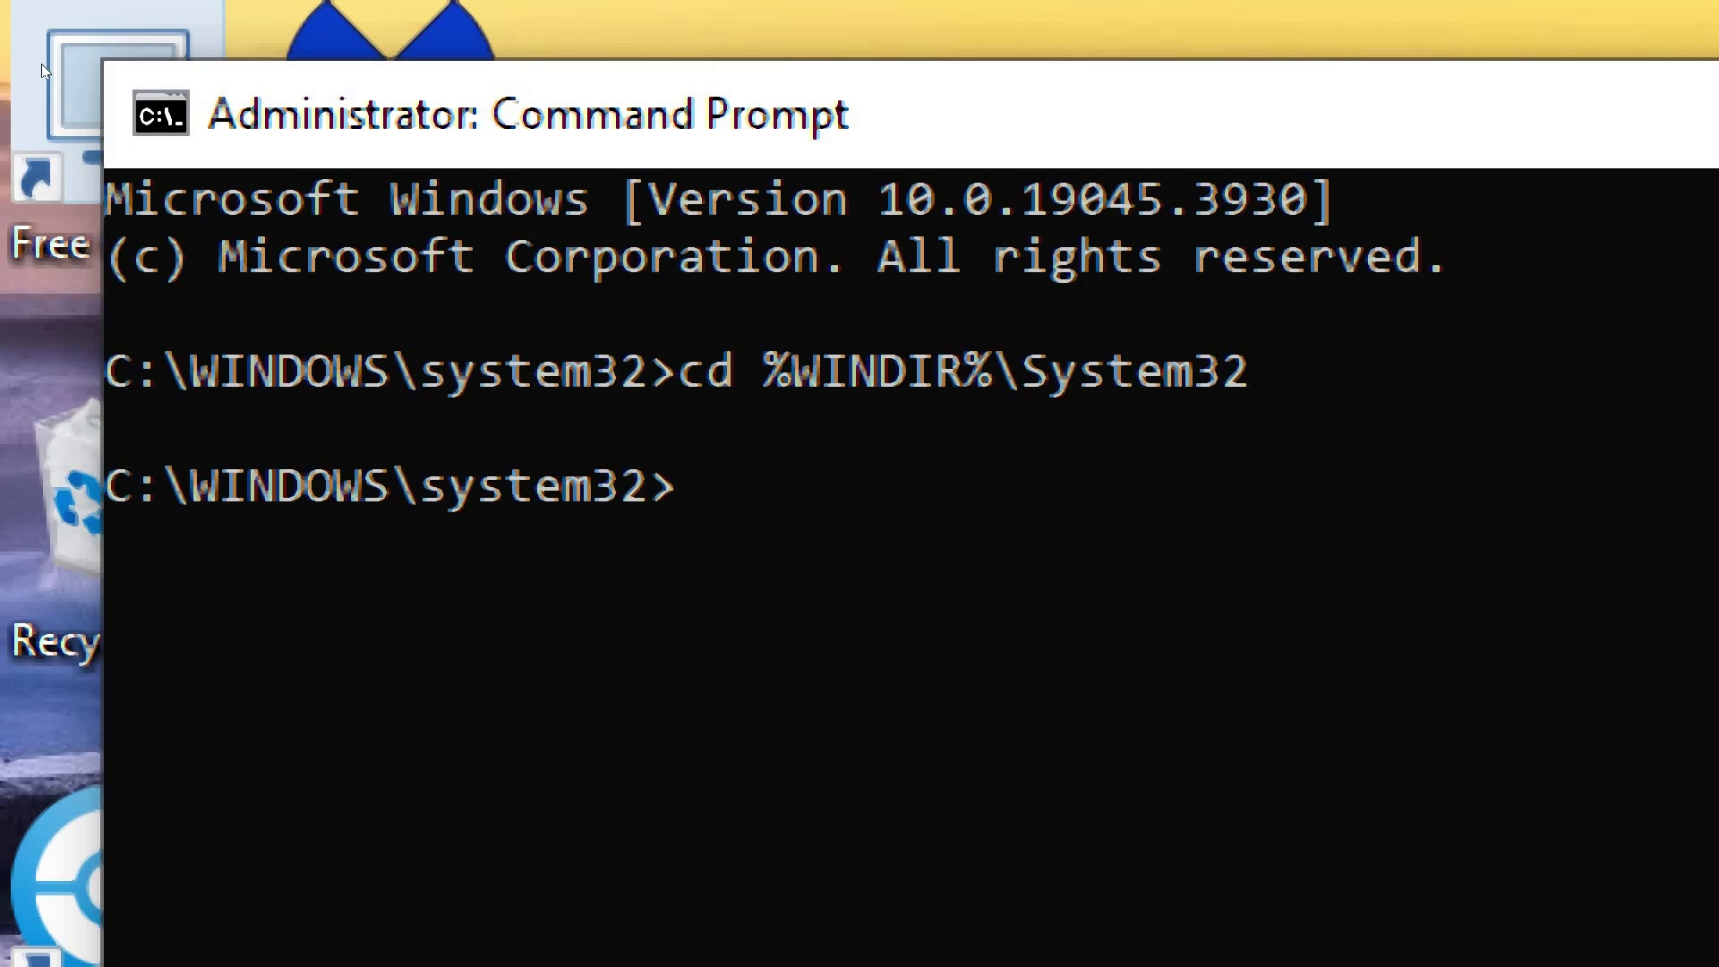
text(mrt)
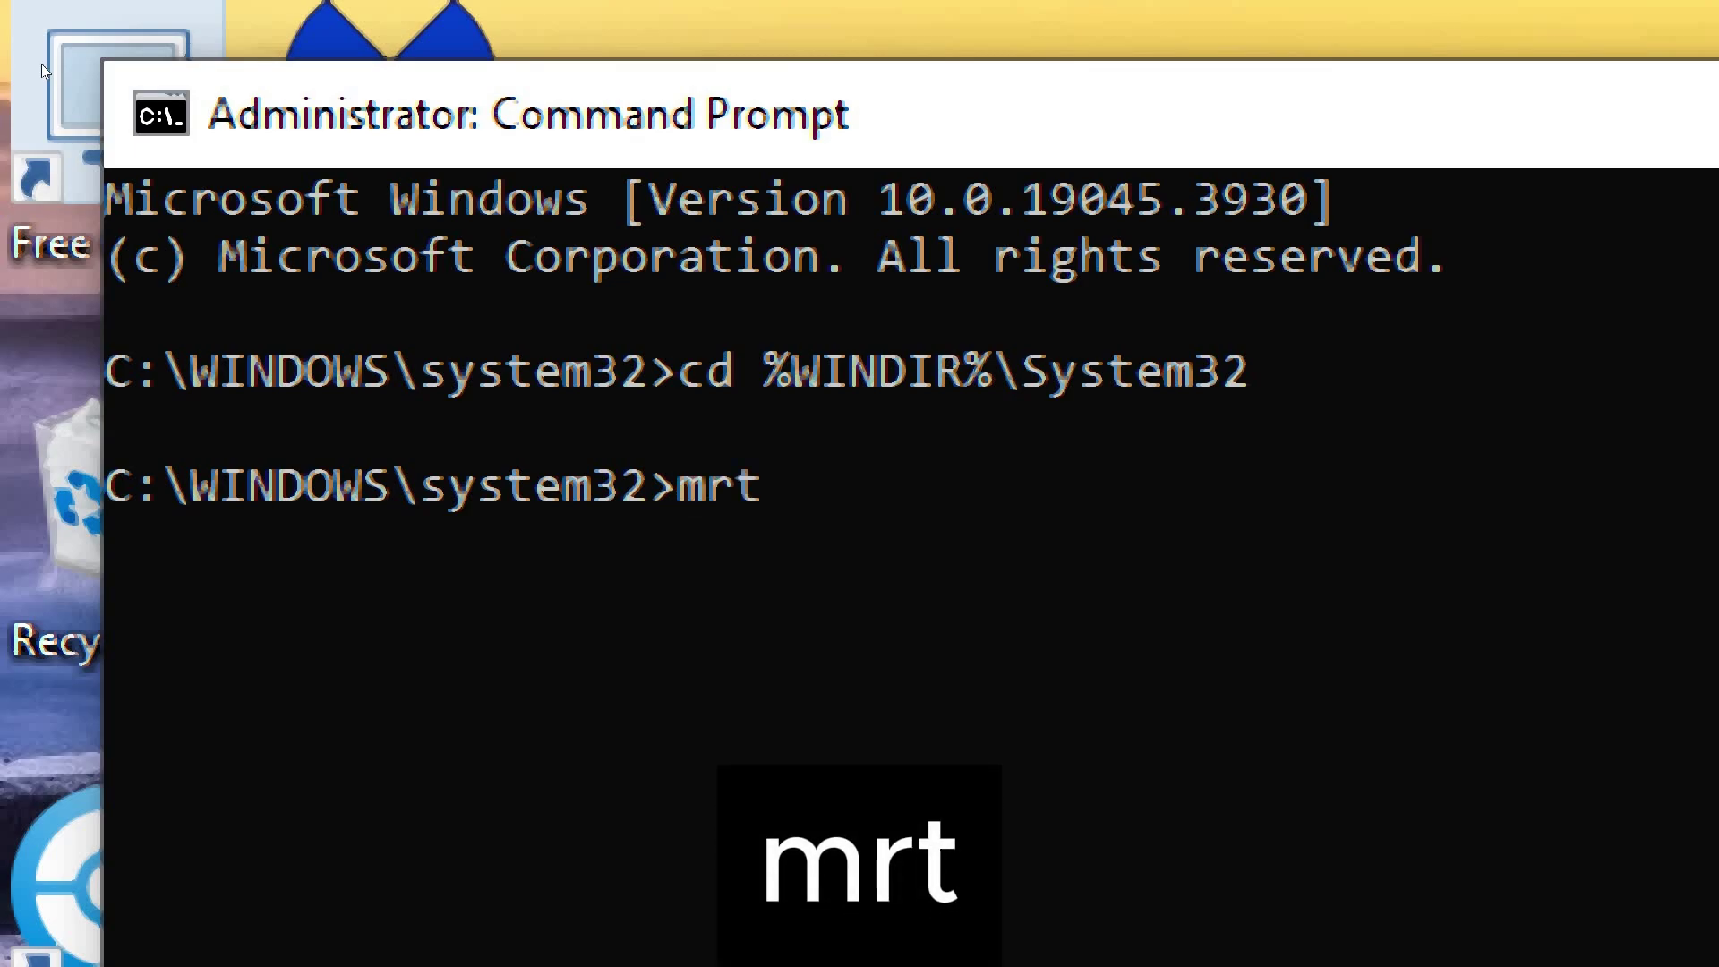
key(Return)
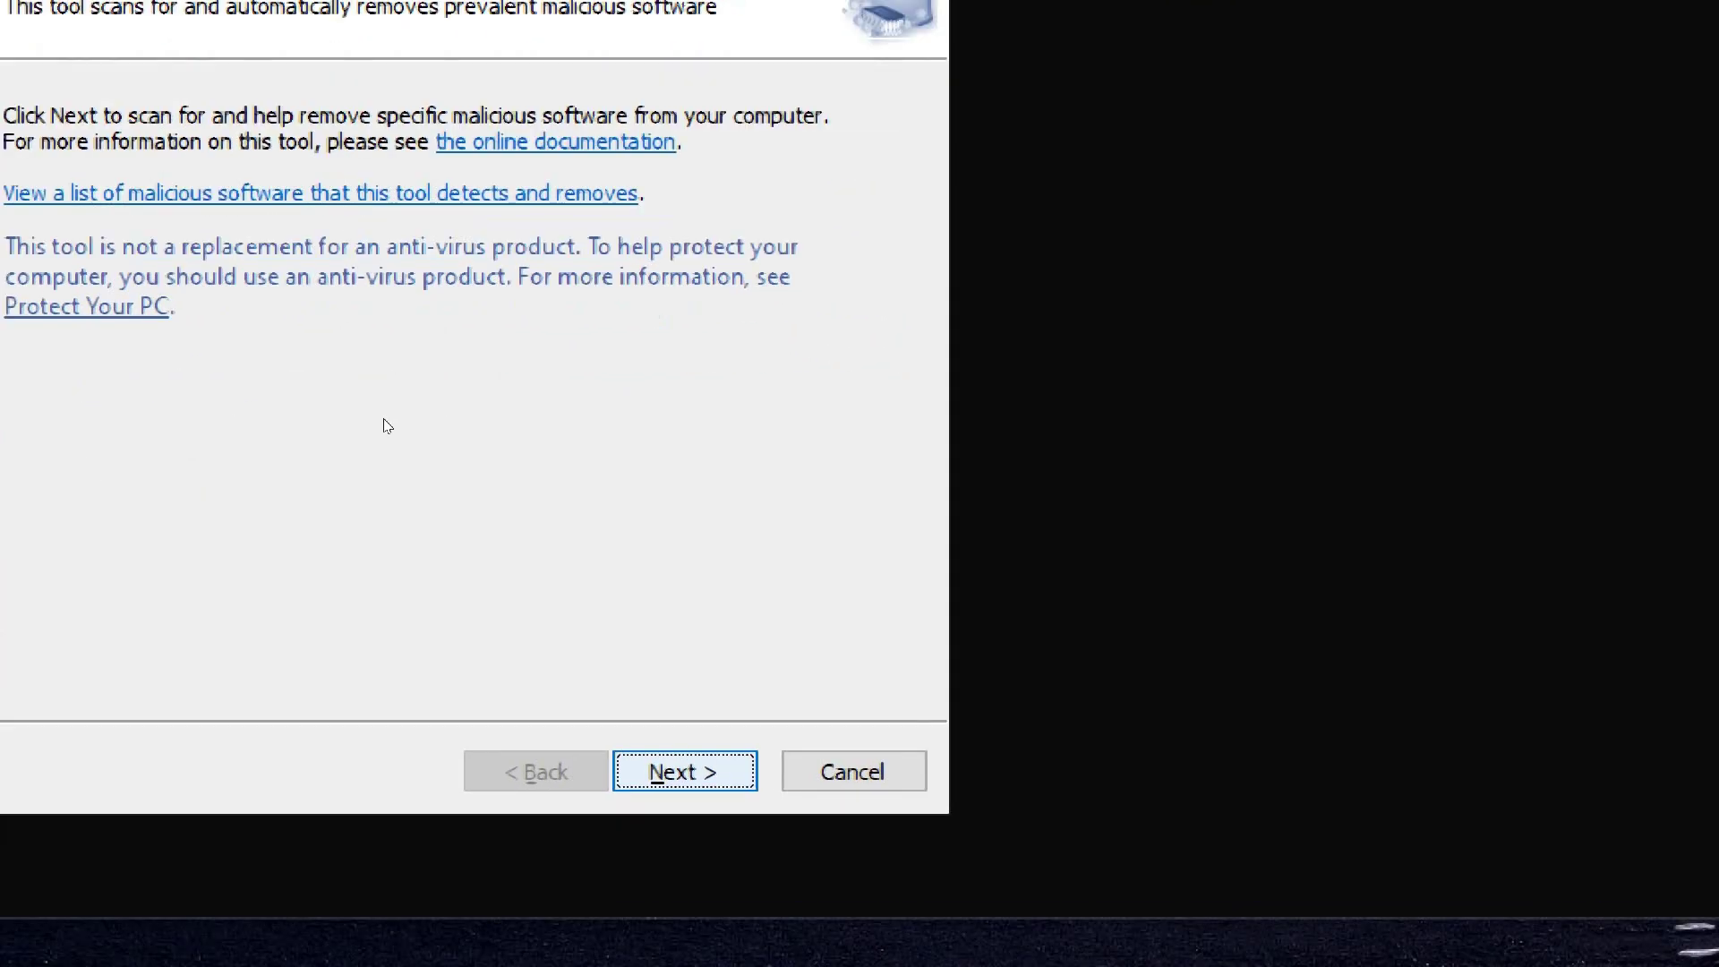
Step: Run a full MSRT scan of the entire system, which finds no malicious software
key(Return)
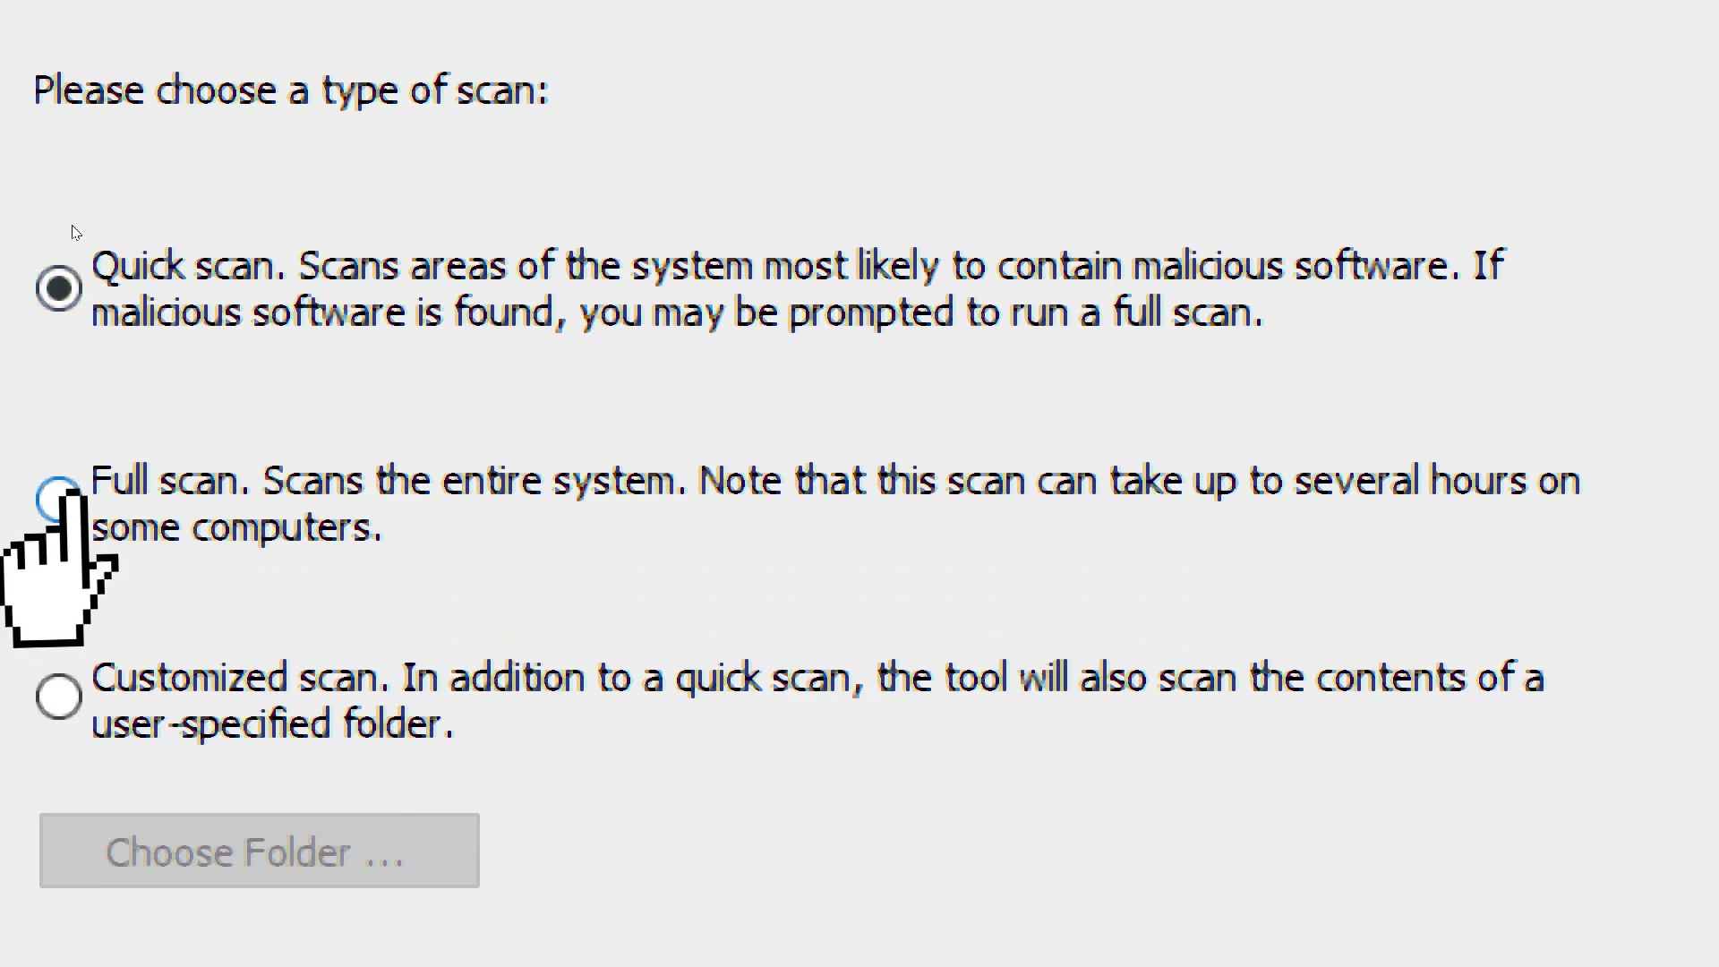
click(58, 499)
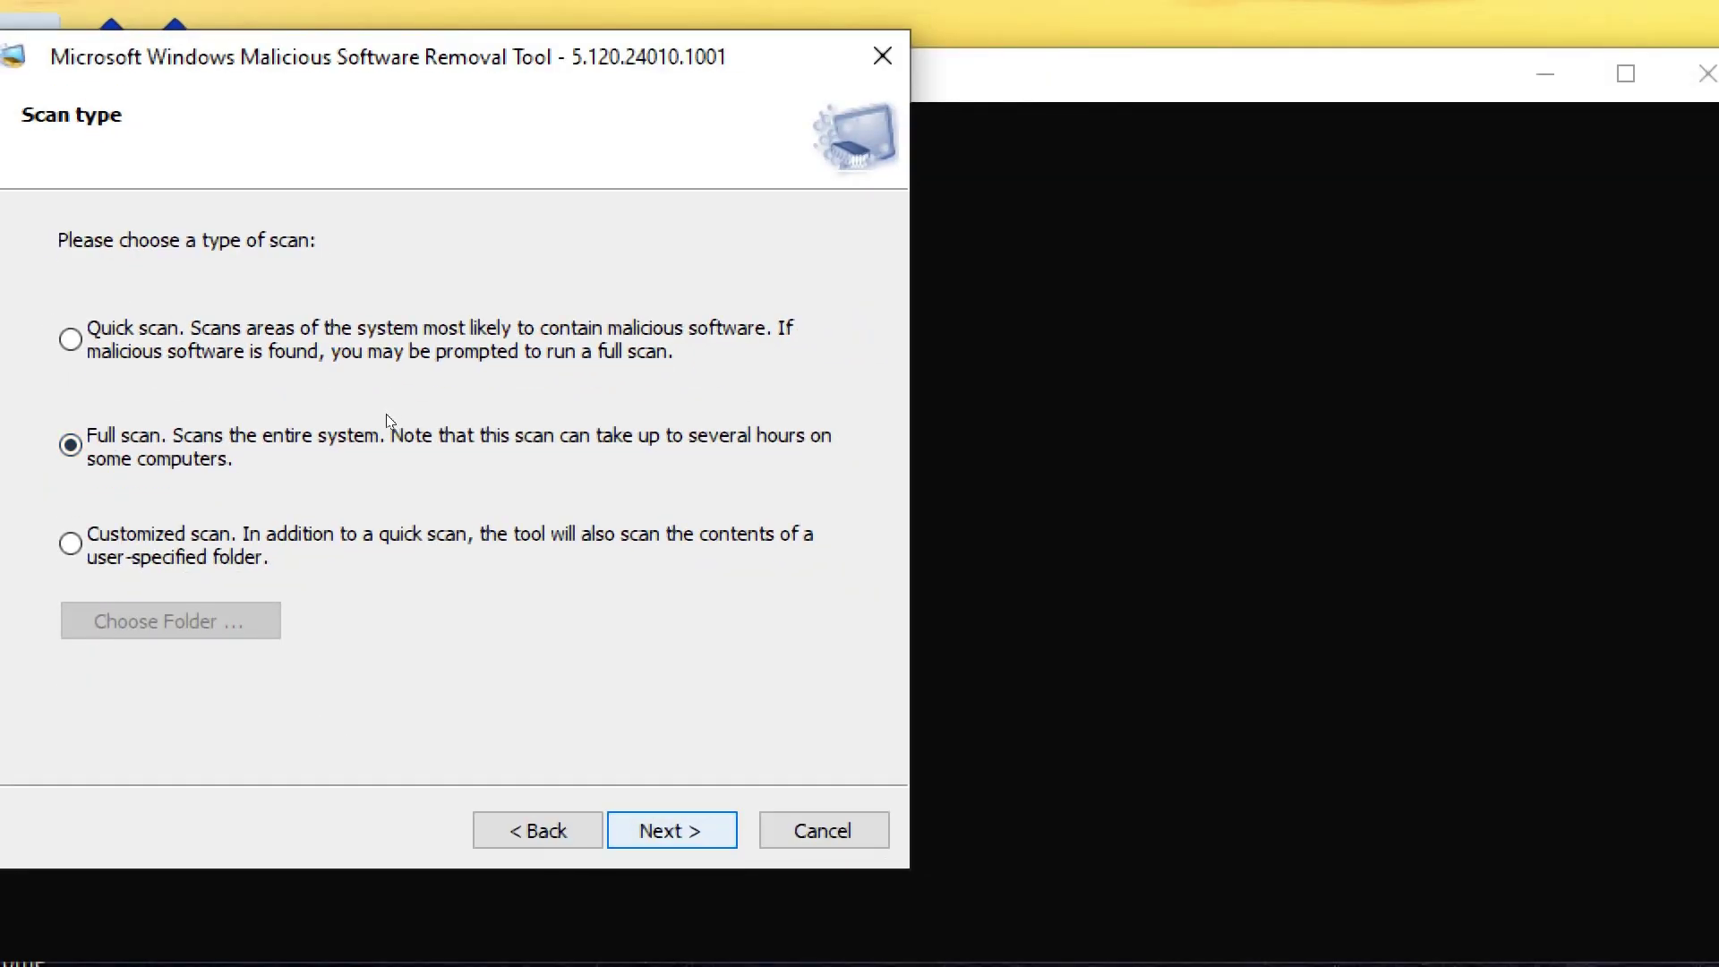
key(Return)
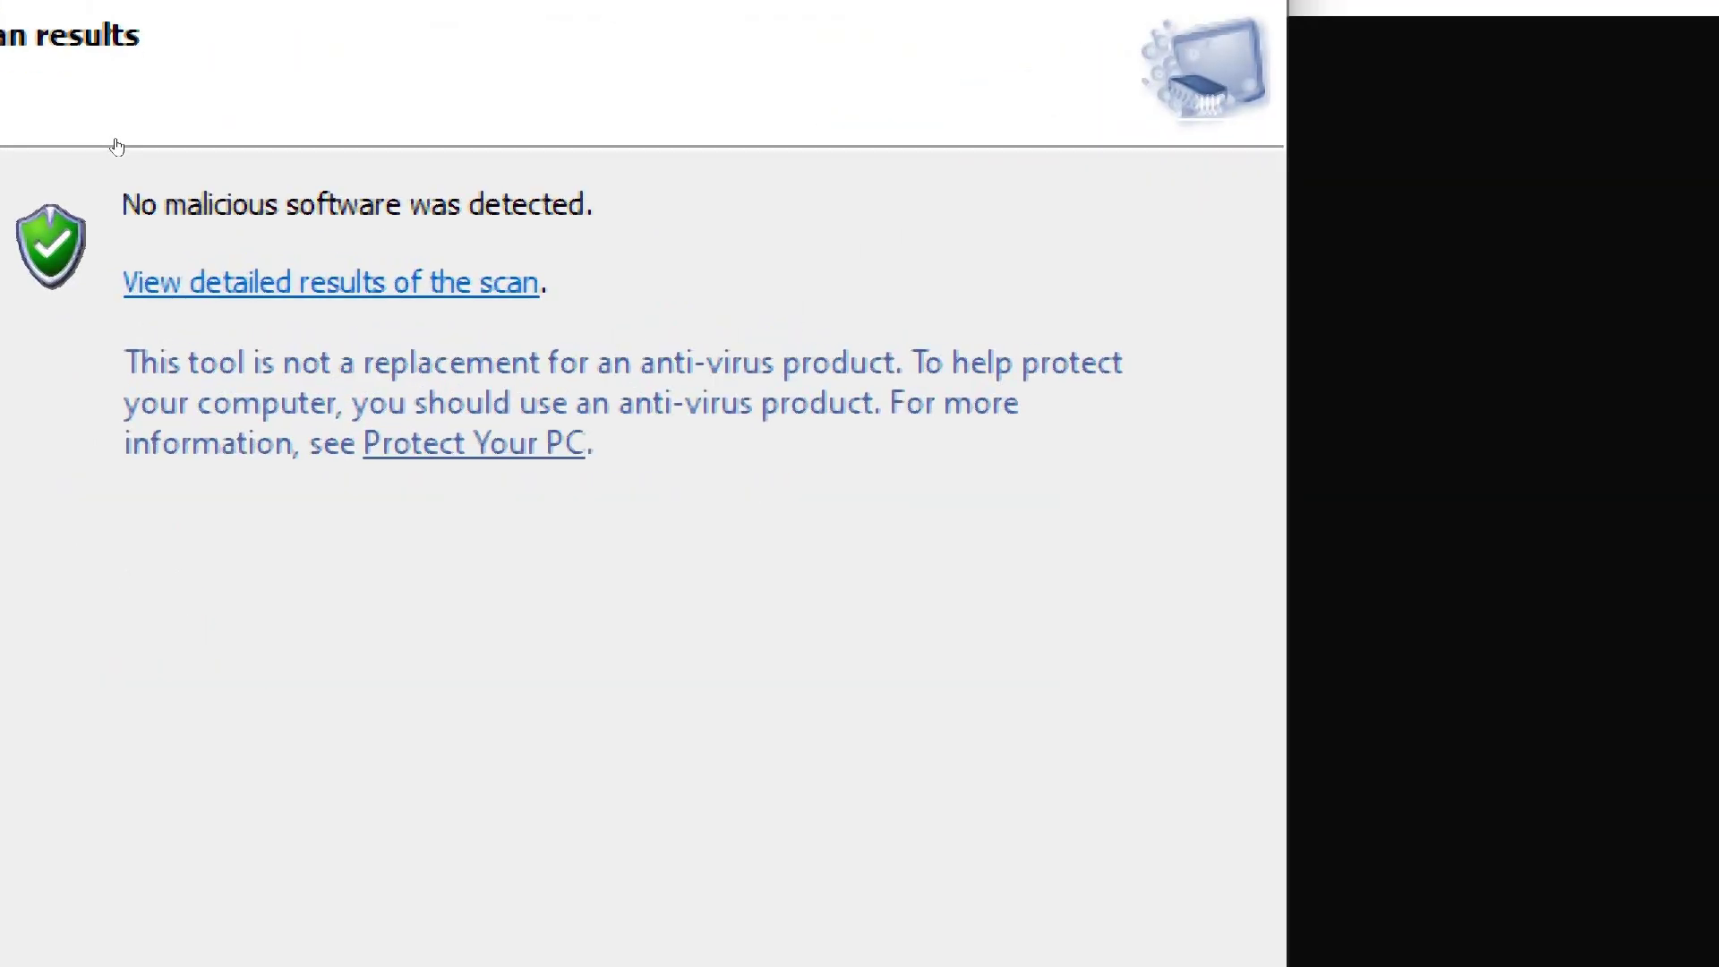
Step: Review the detailed MSRT results showing every item Not infected, then finish and close the tool
click(331, 283)
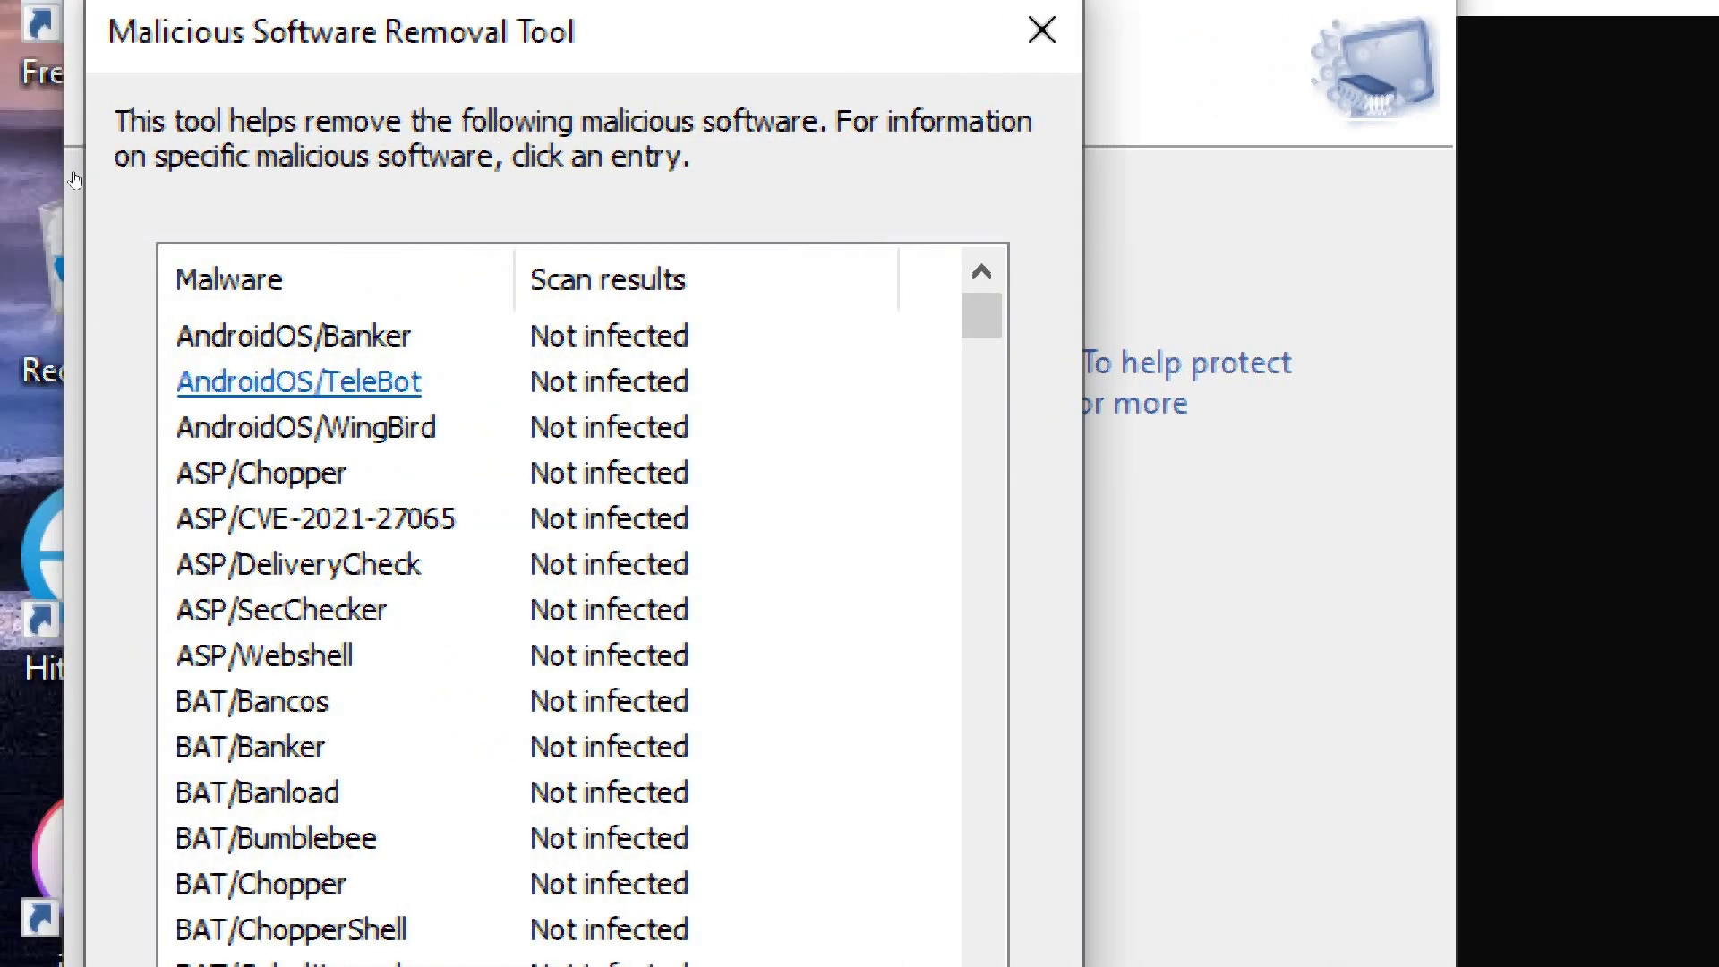
scroll(299, 403, down, 9)
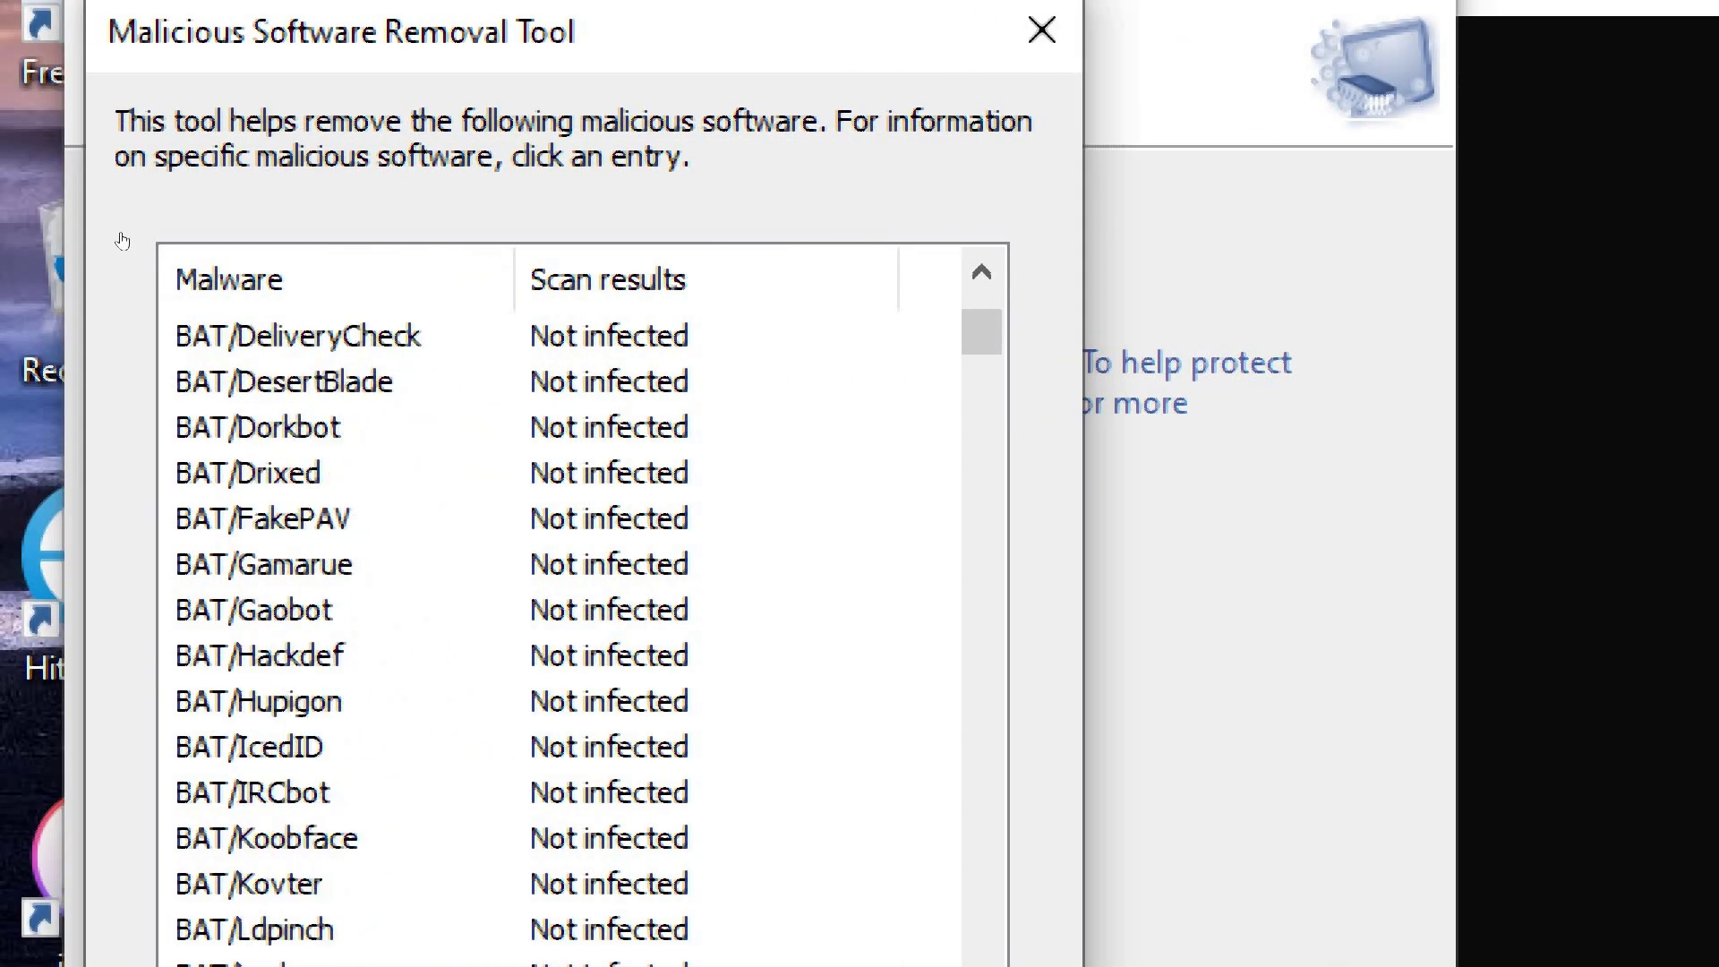
scroll(298, 403, down, 14)
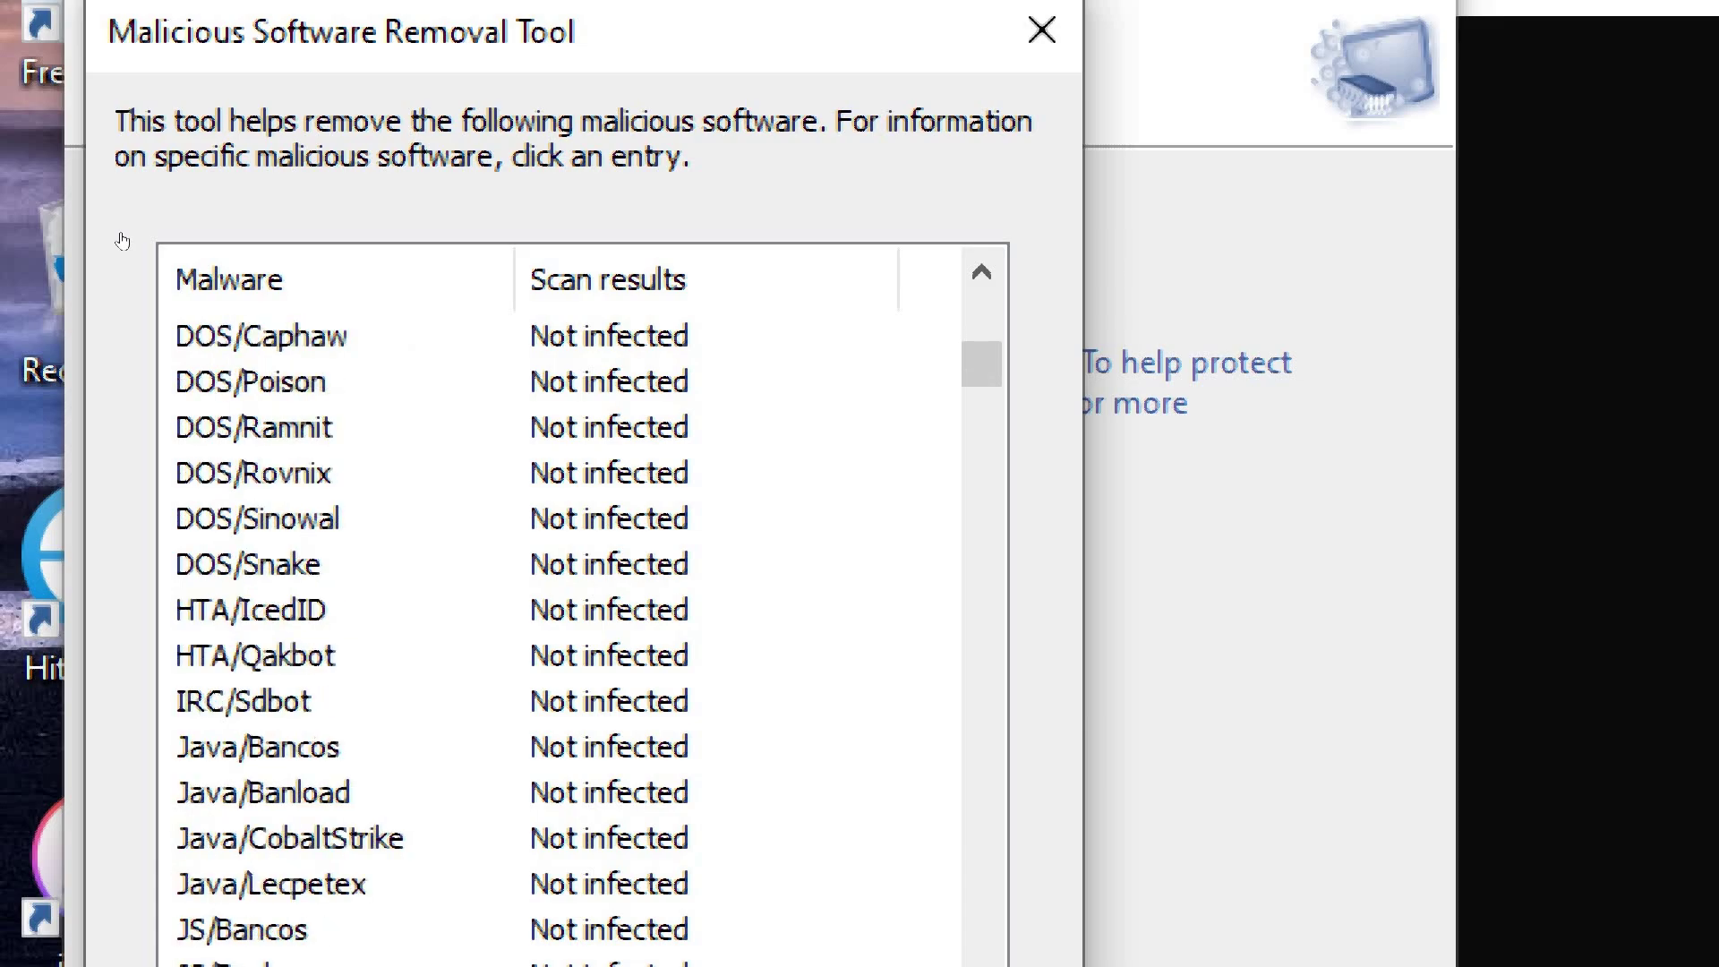
scroll(273, 564, down, 20)
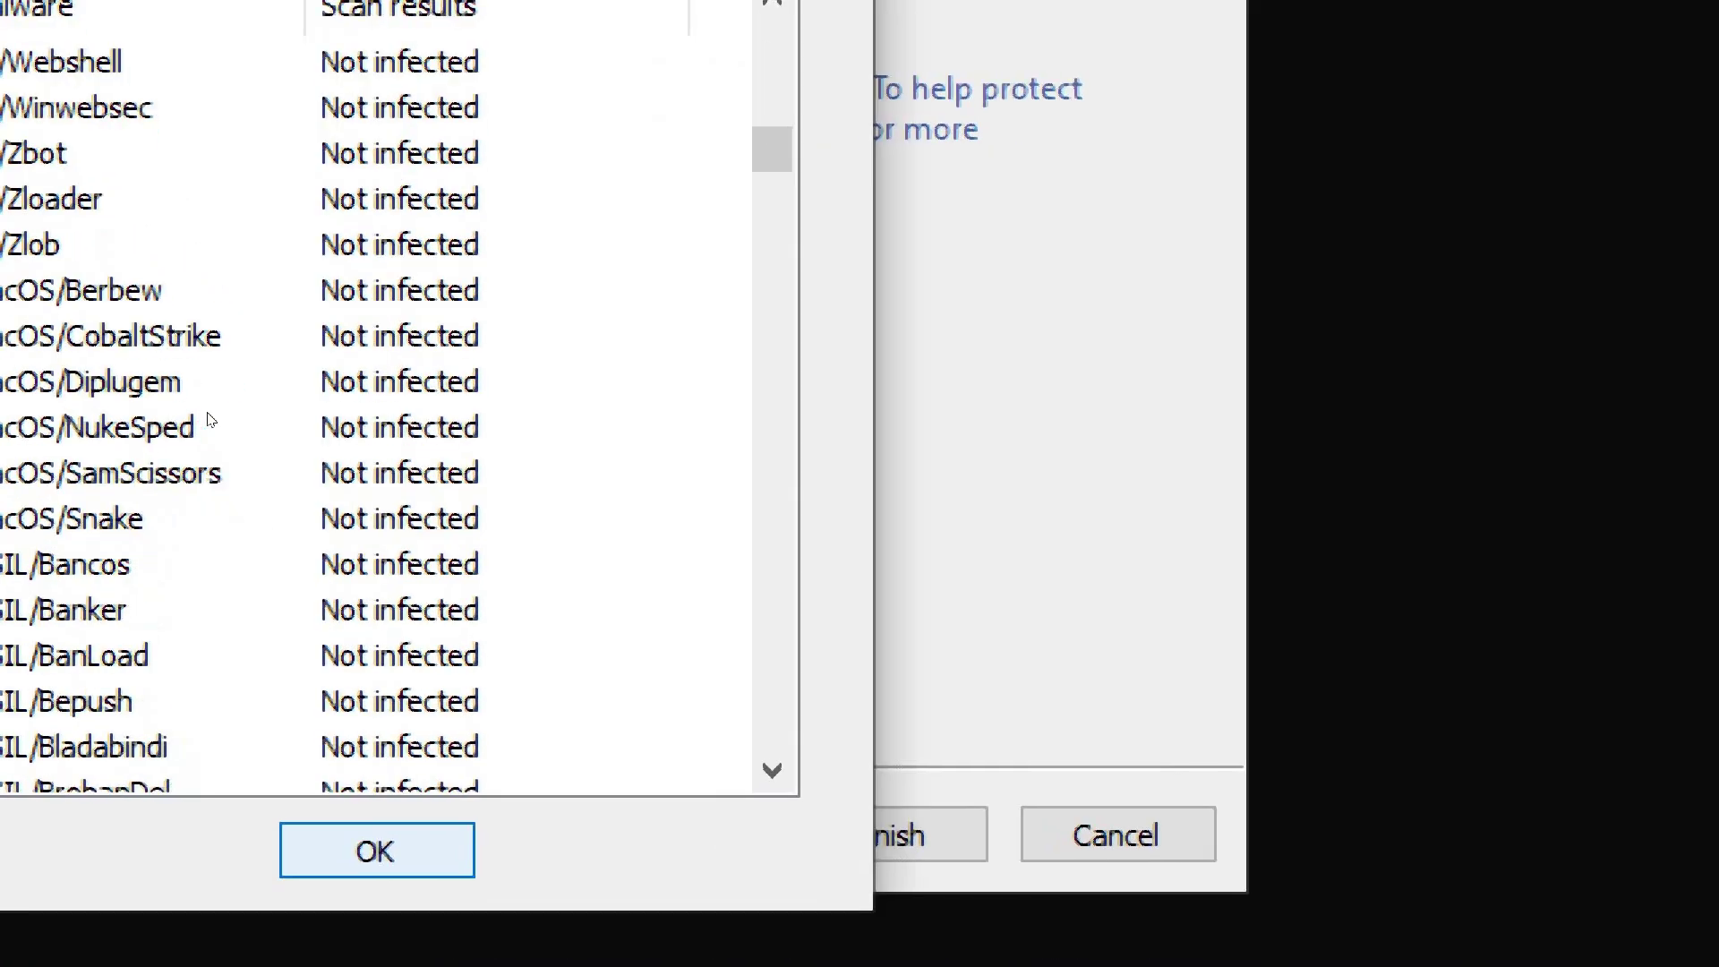
key(Return)
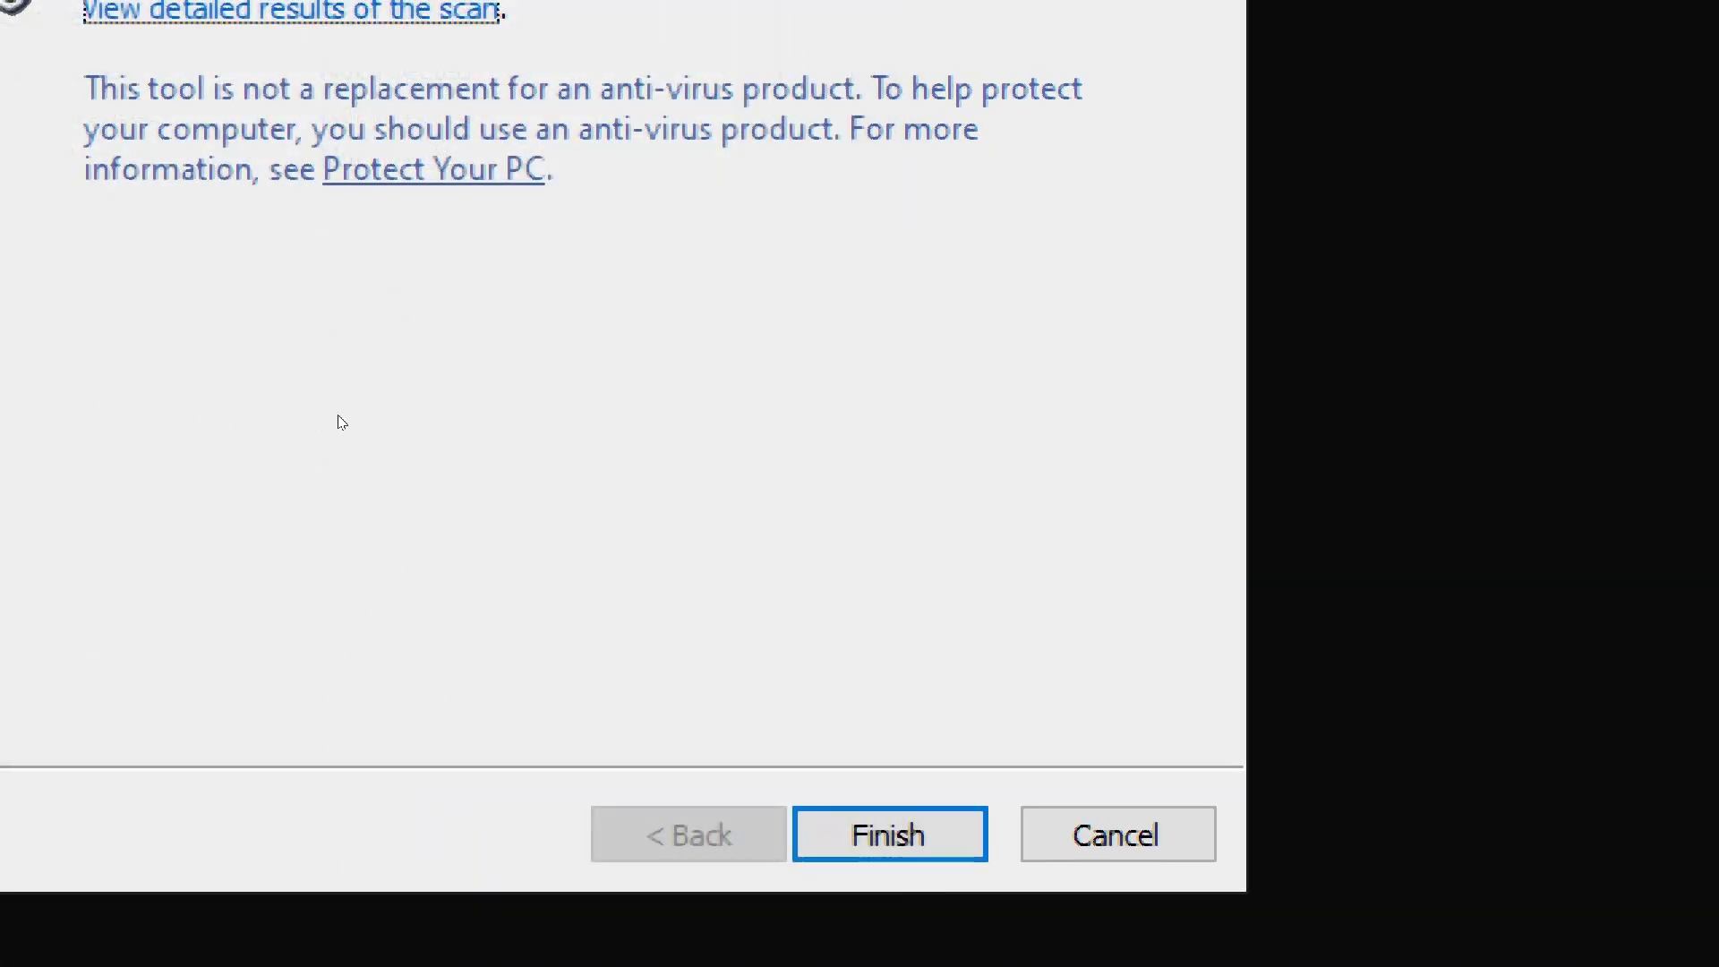
key(Return)
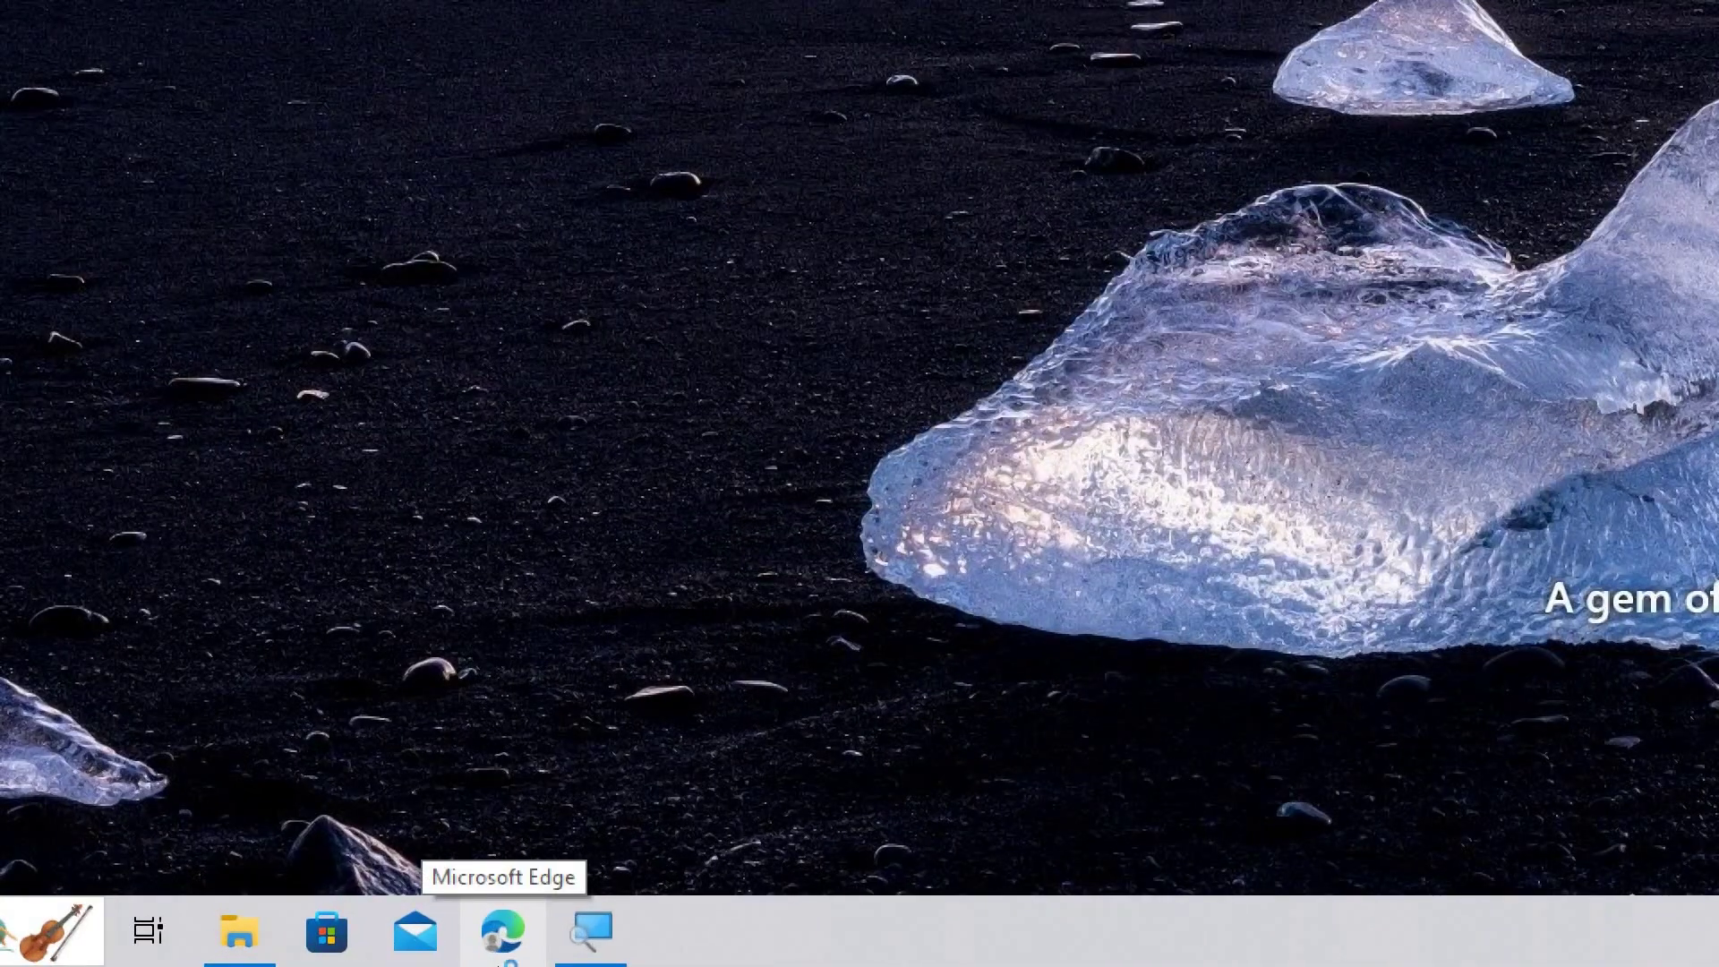
Step: Reopen Edge and display its installed extensions, showing SaveFrom.net helper
click(503, 949)
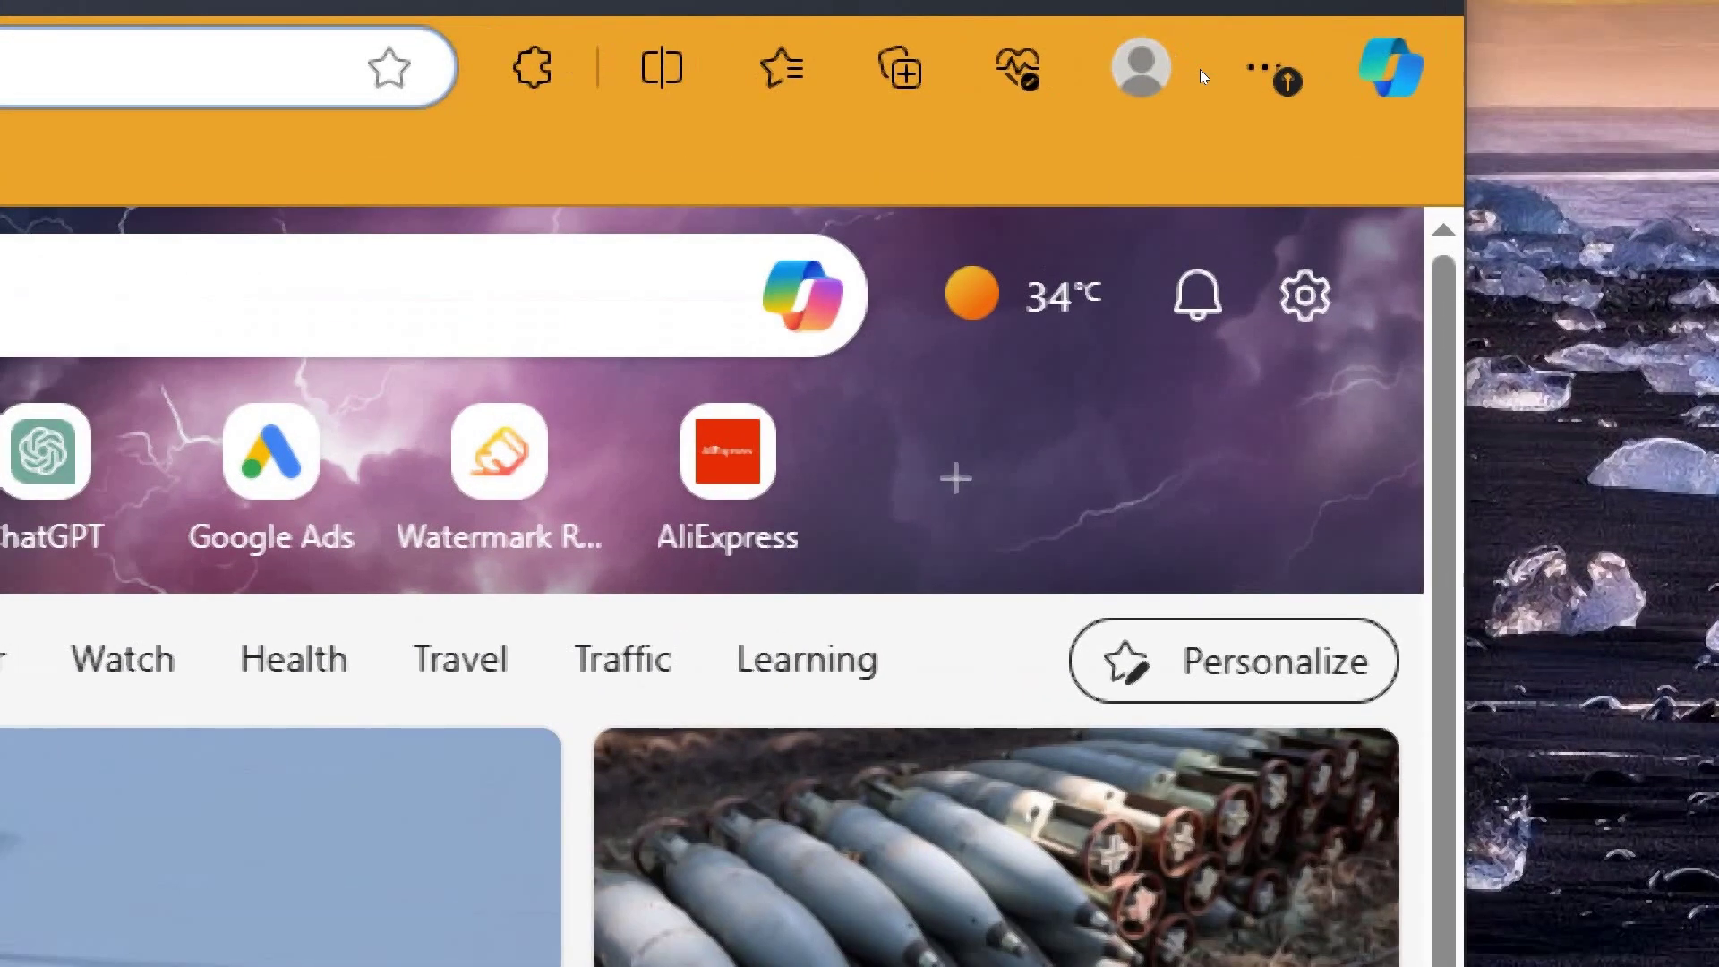
click(1217, 70)
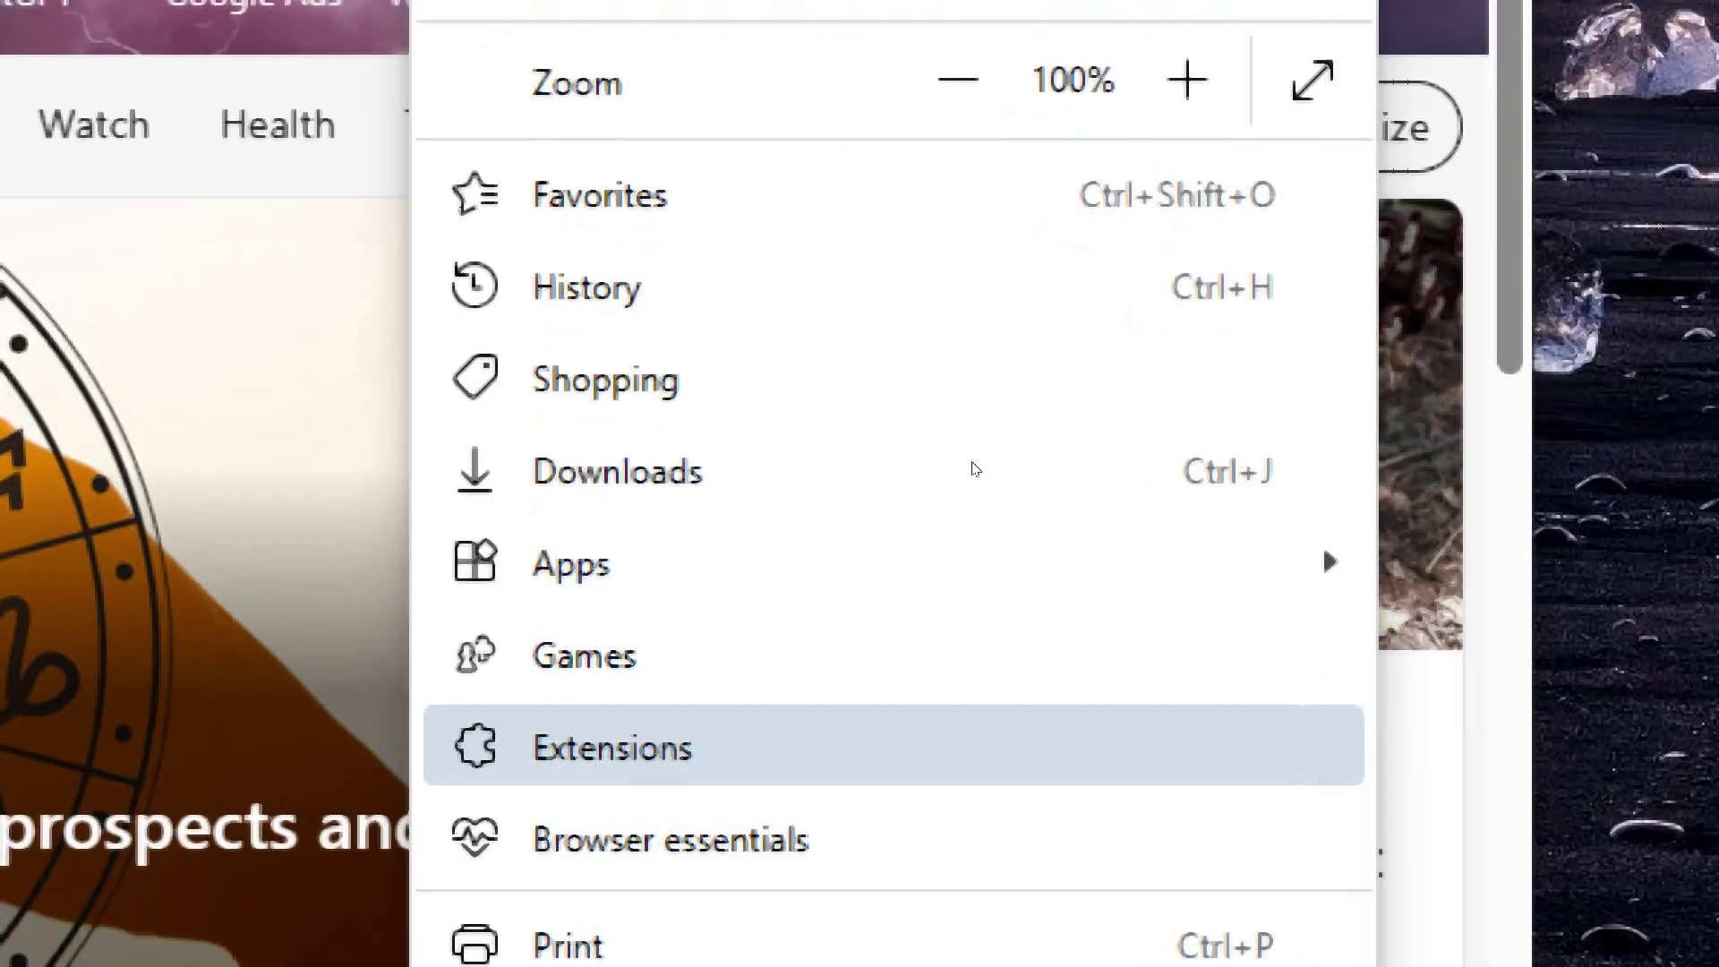
key(Escape)
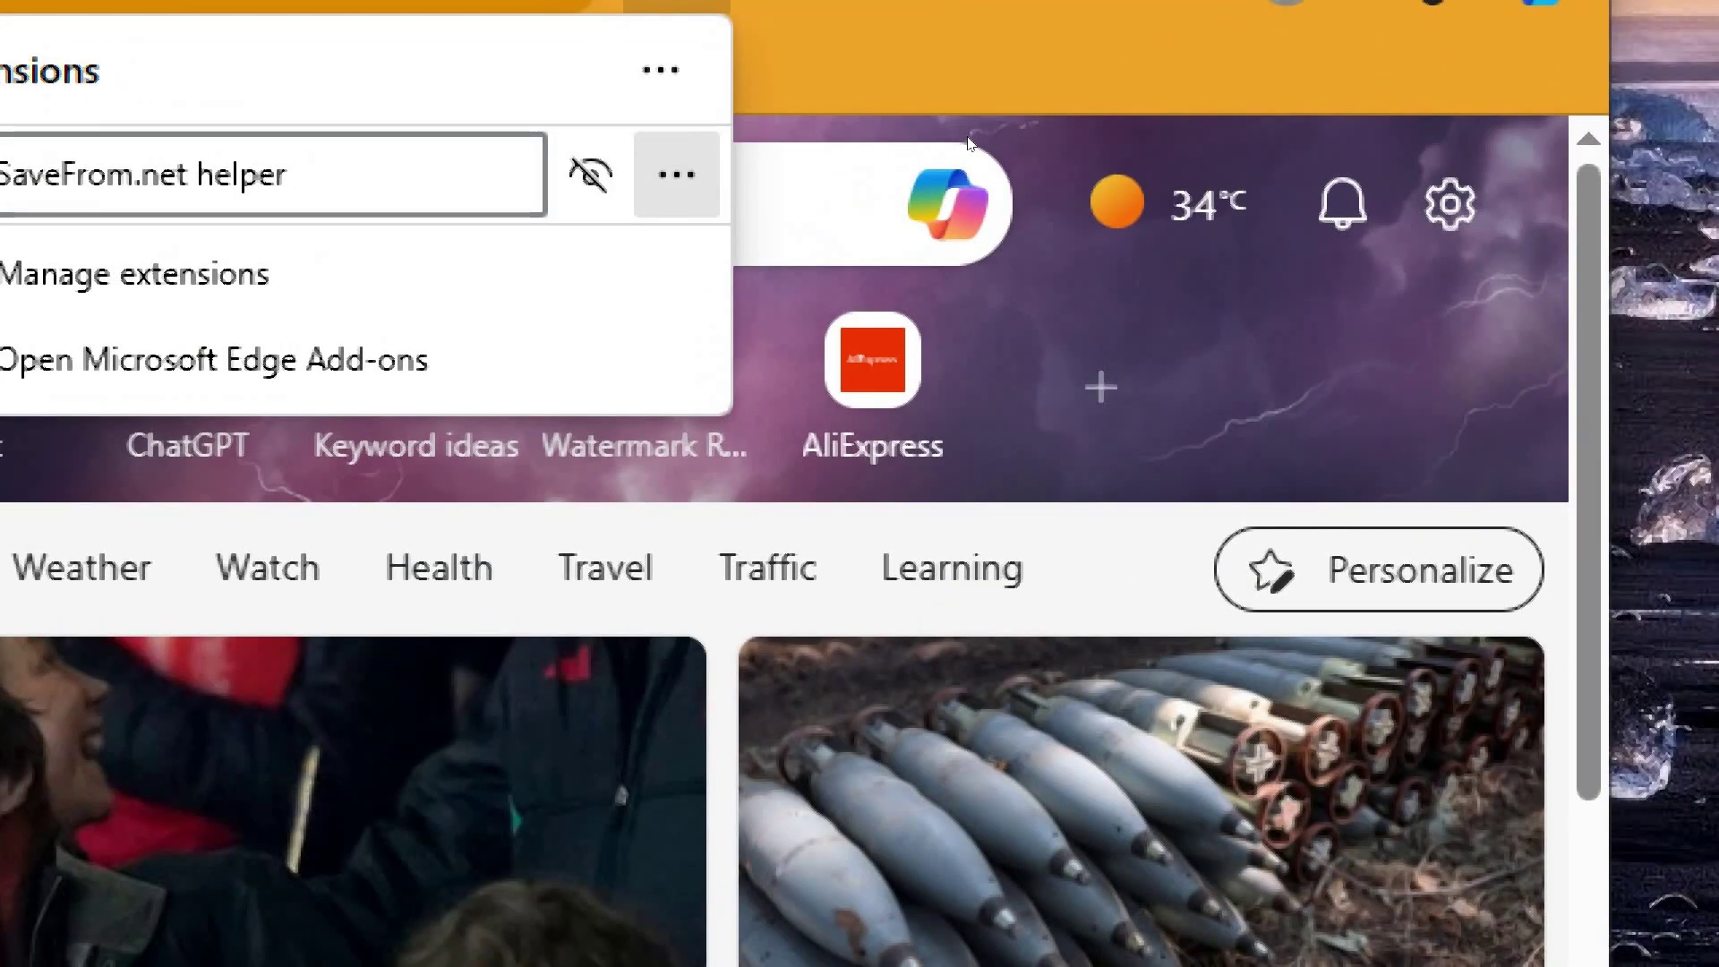
Step: Remove the SaveFrom.net helper extension from Microsoft Edge
click(676, 174)
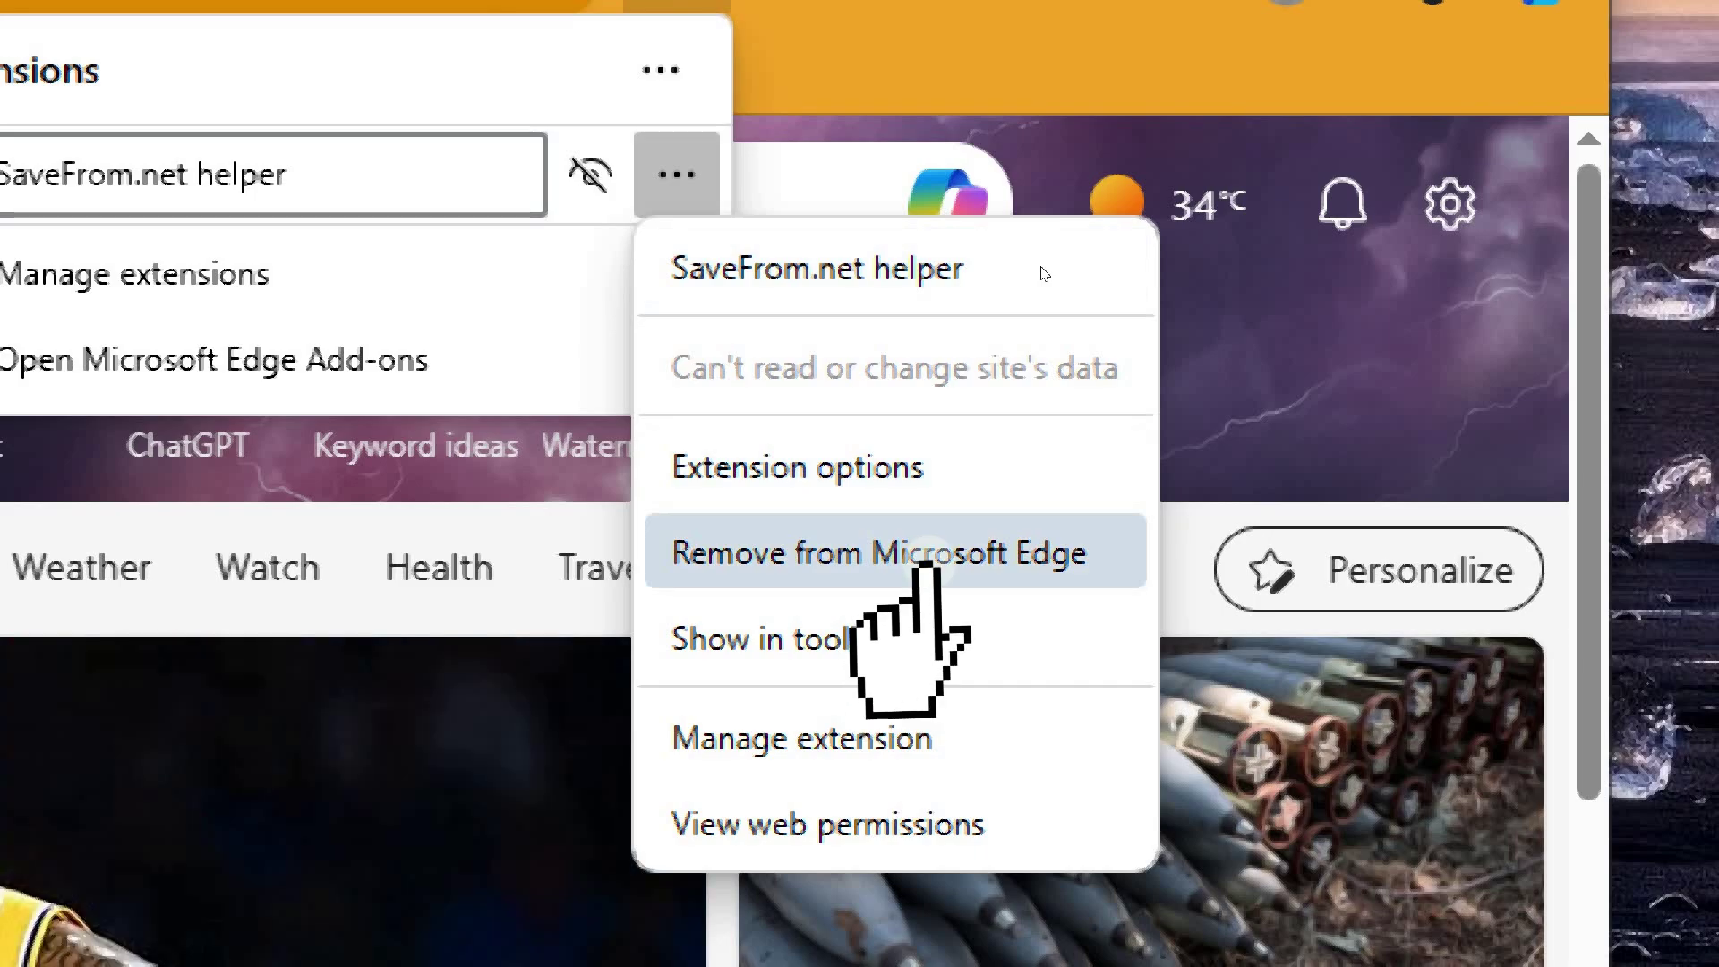
click(922, 559)
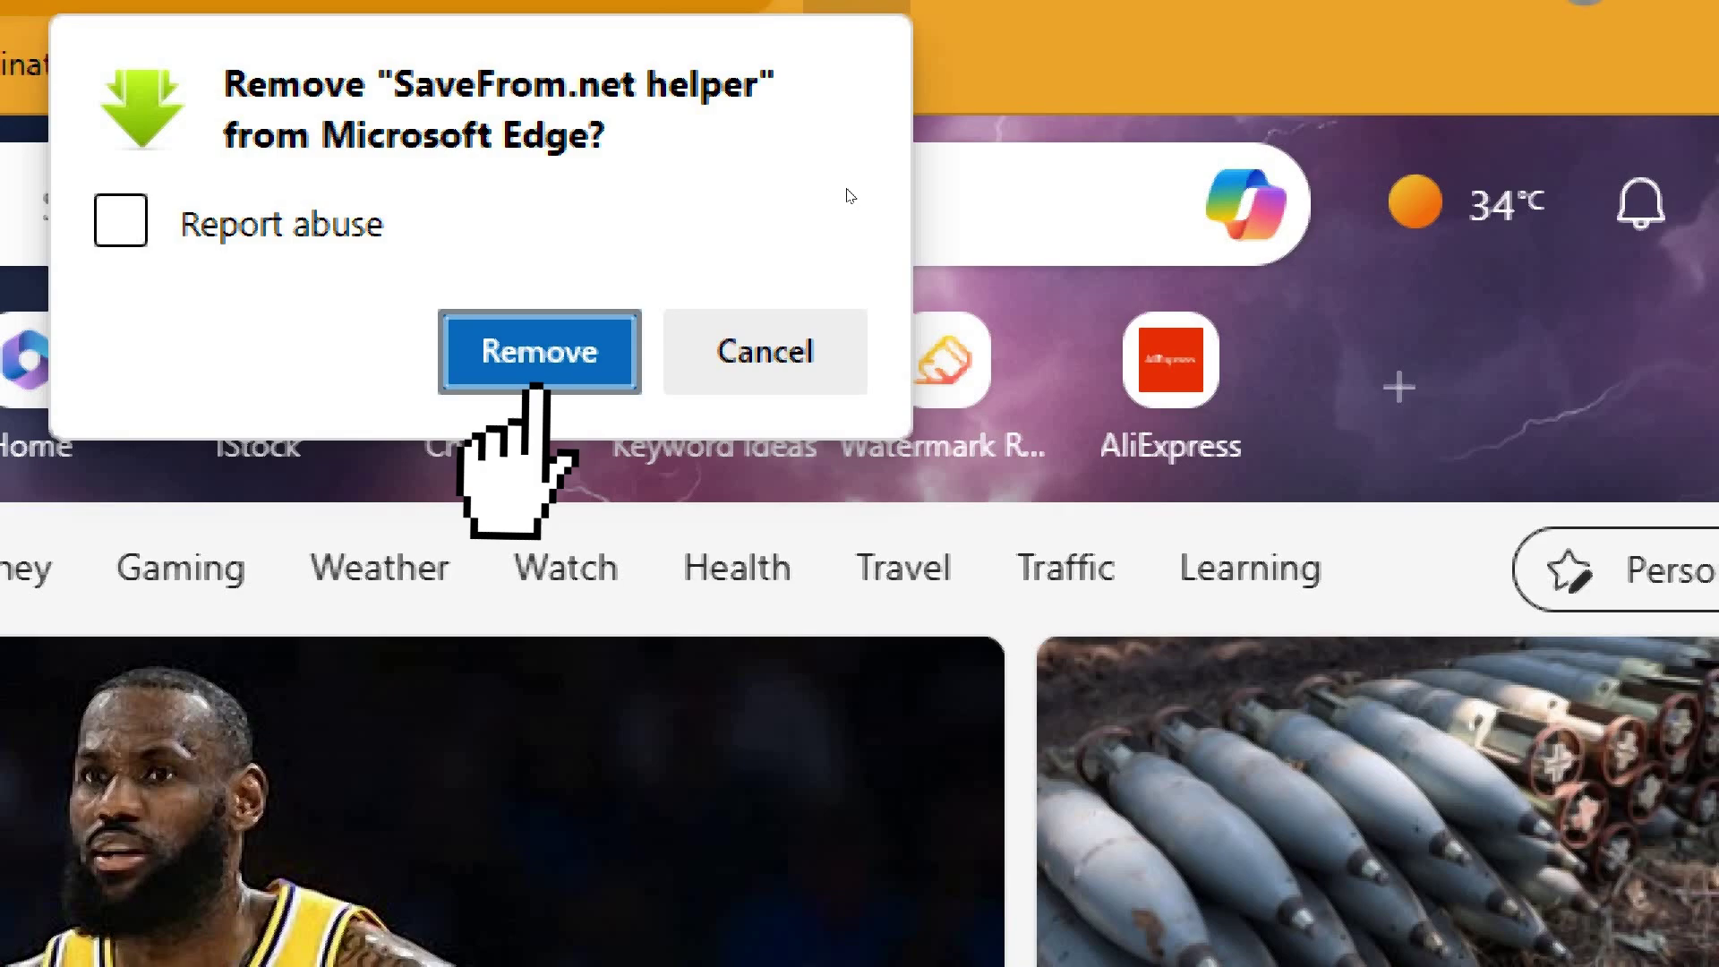
key(Return)
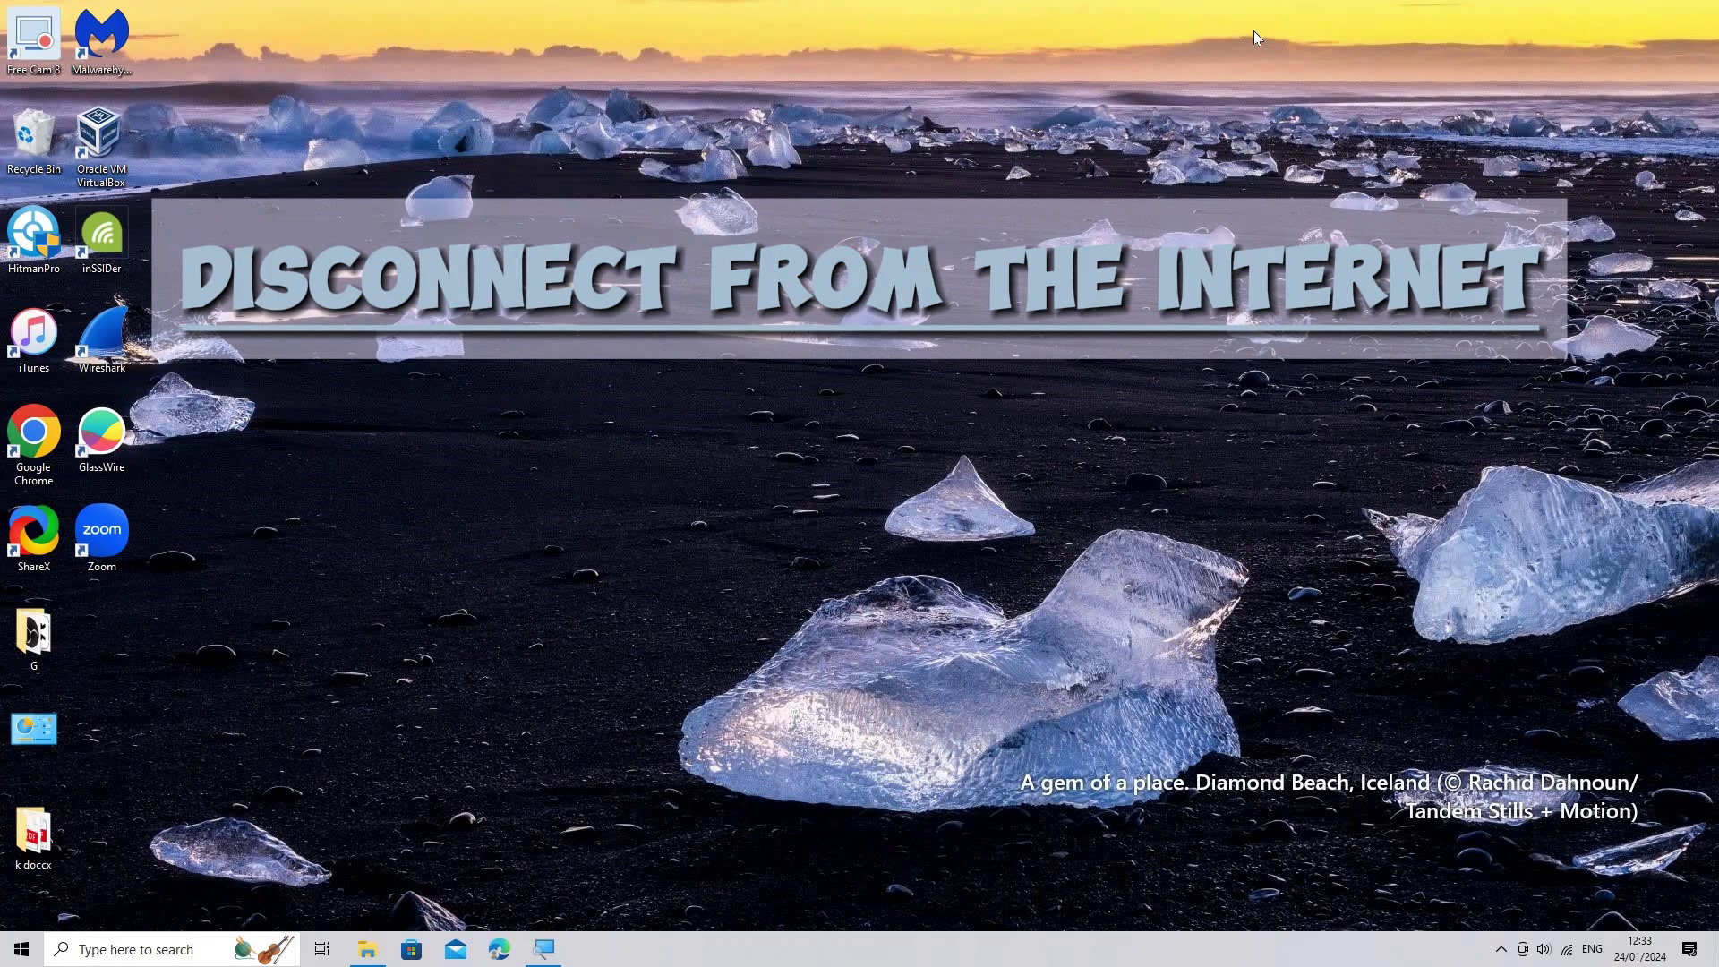
Step: Open the Network & Internet status page in Windows Settings to check the Wi-Fi connection
key(super+i)
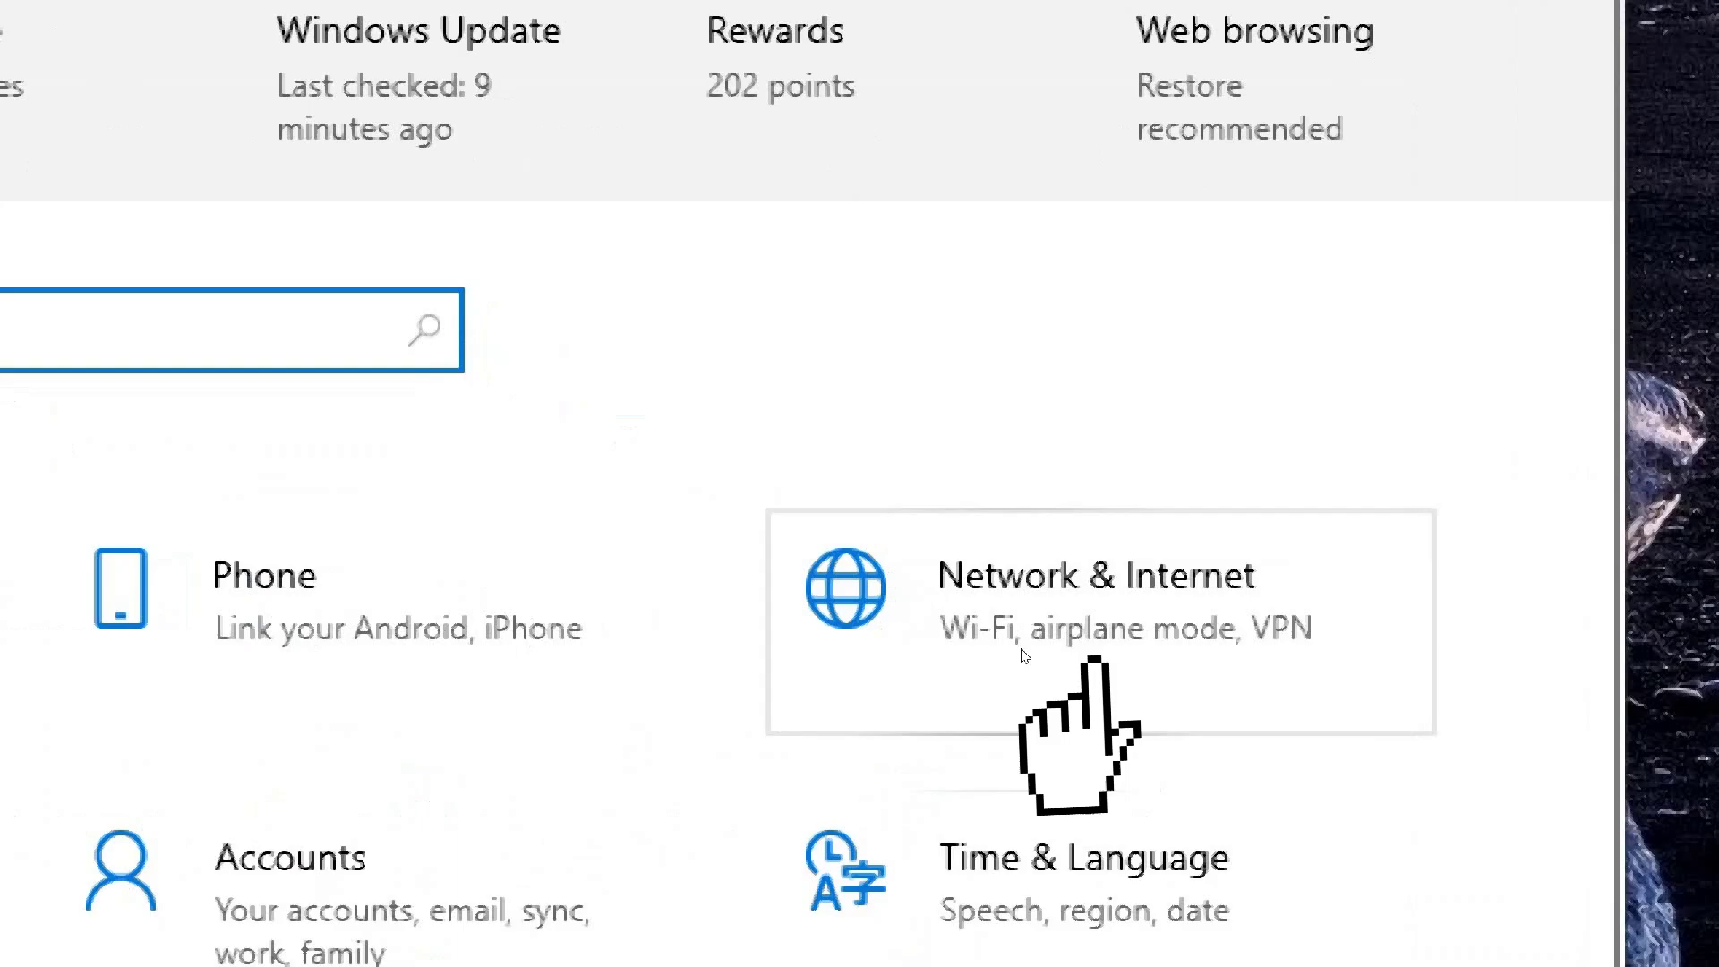
click(1024, 654)
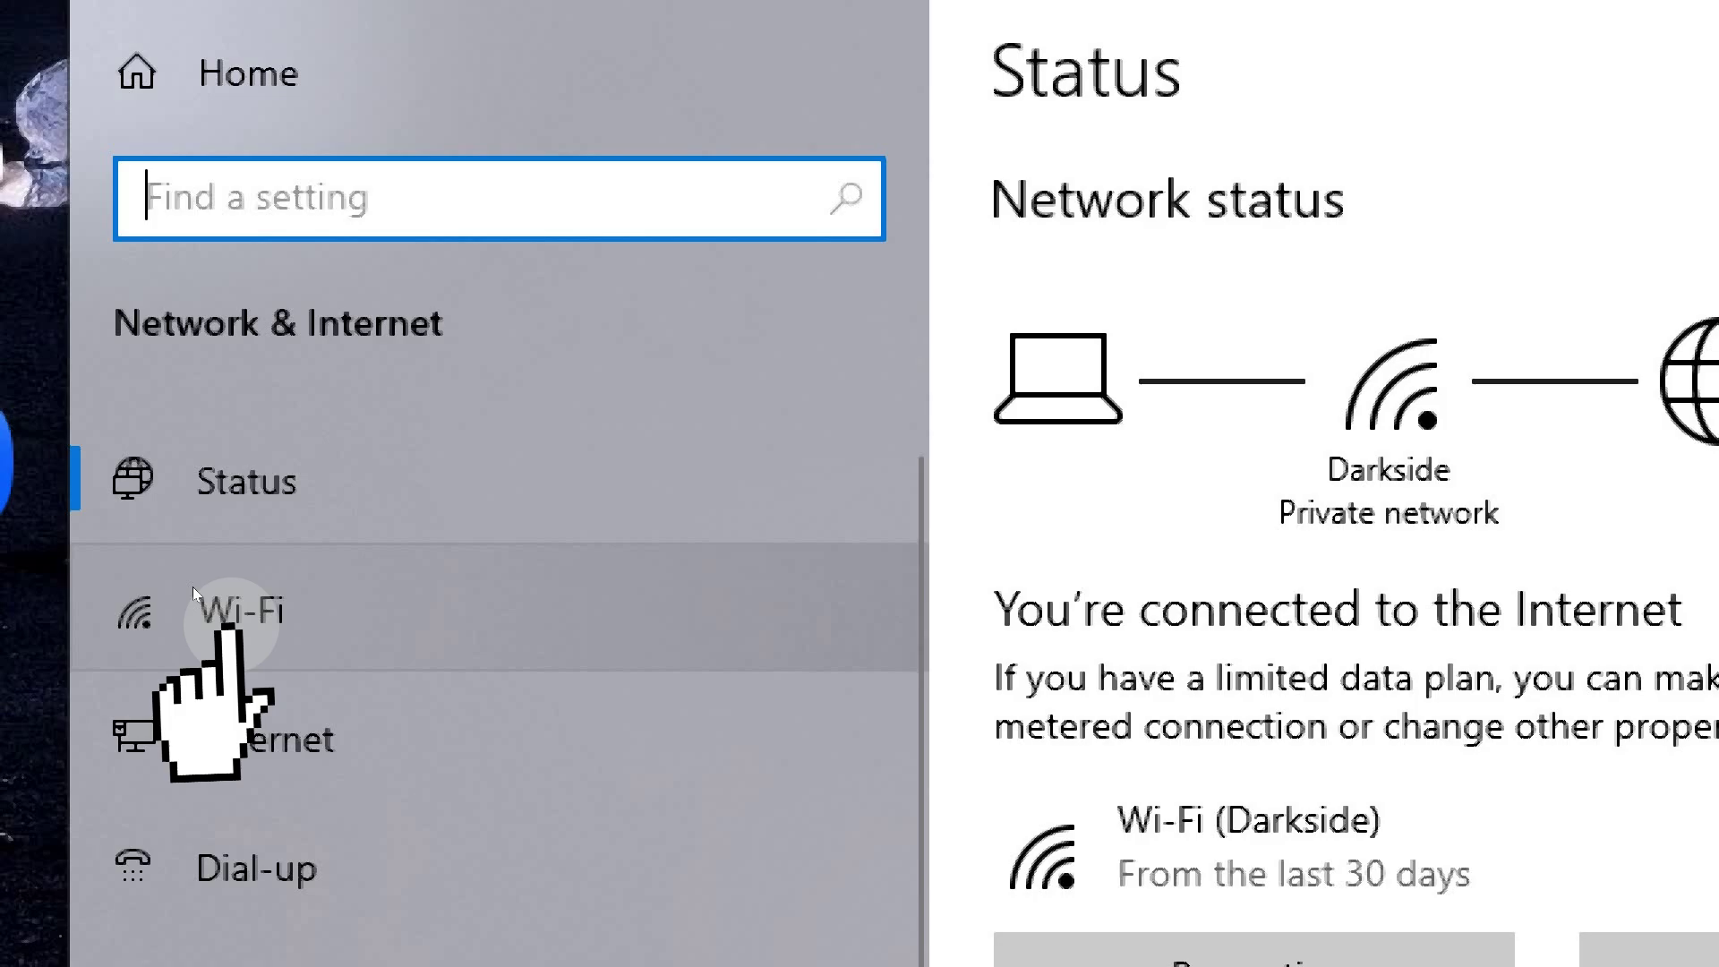
Step: Open the Wi-Fi page of the Network & Internet settings
click(195, 606)
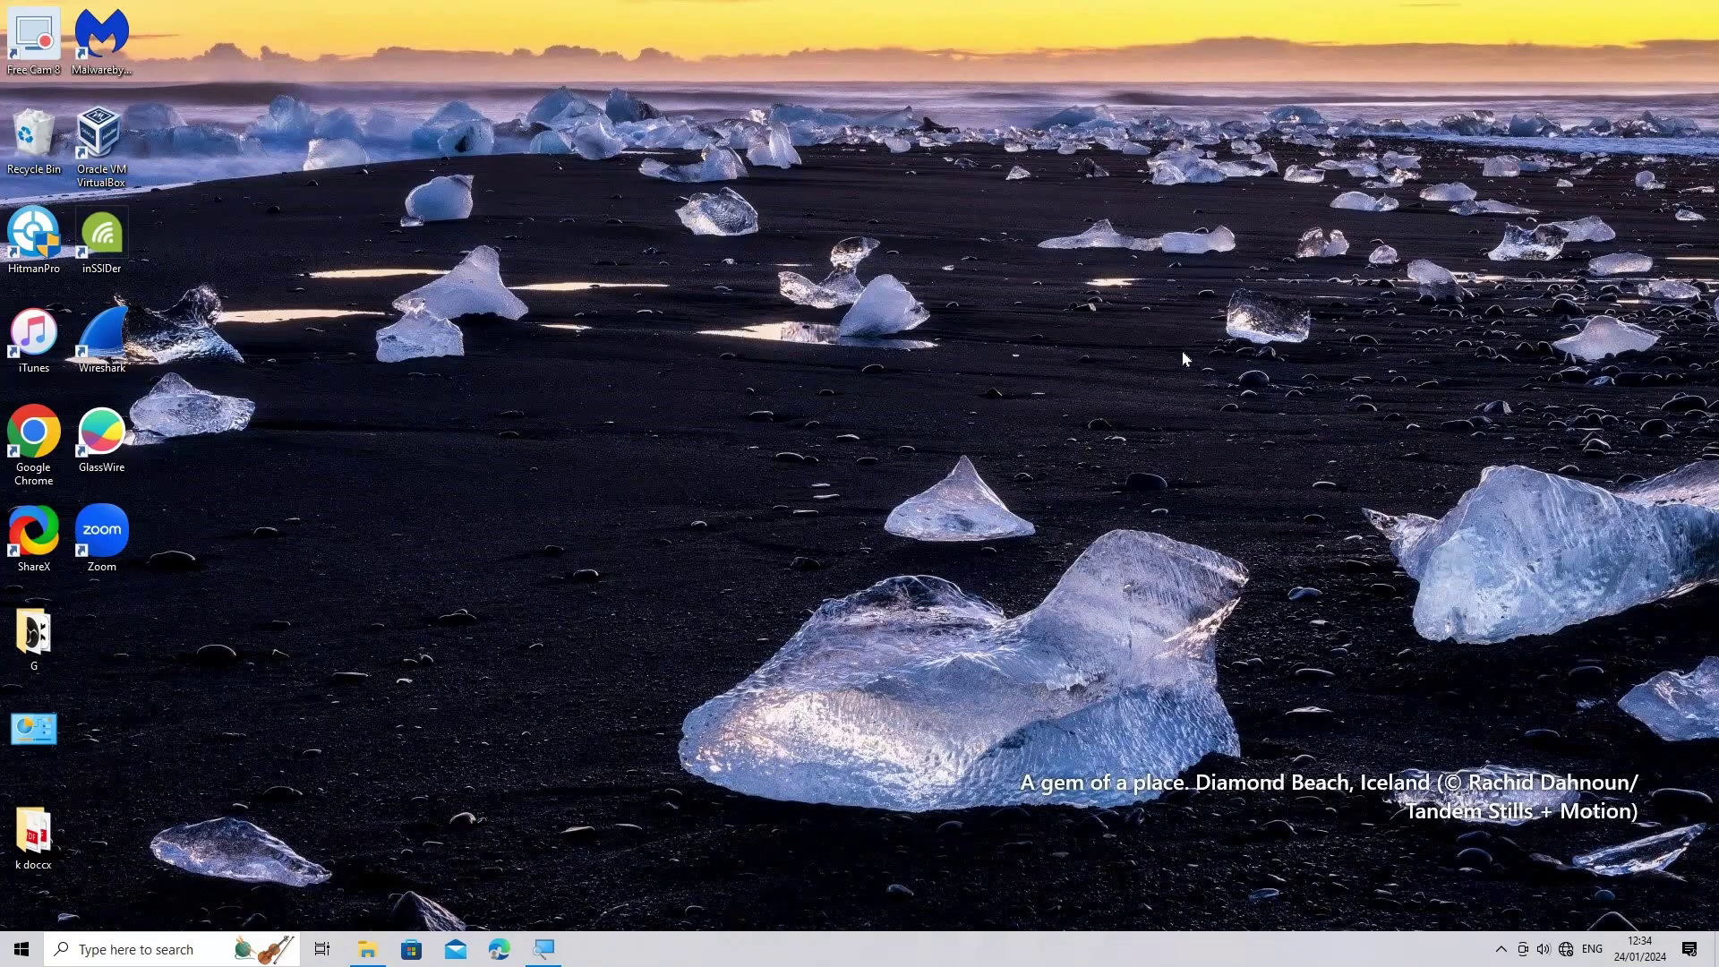
Step: Open System Protection for the drives from the System About page via the Win+X menu
key(super+x)
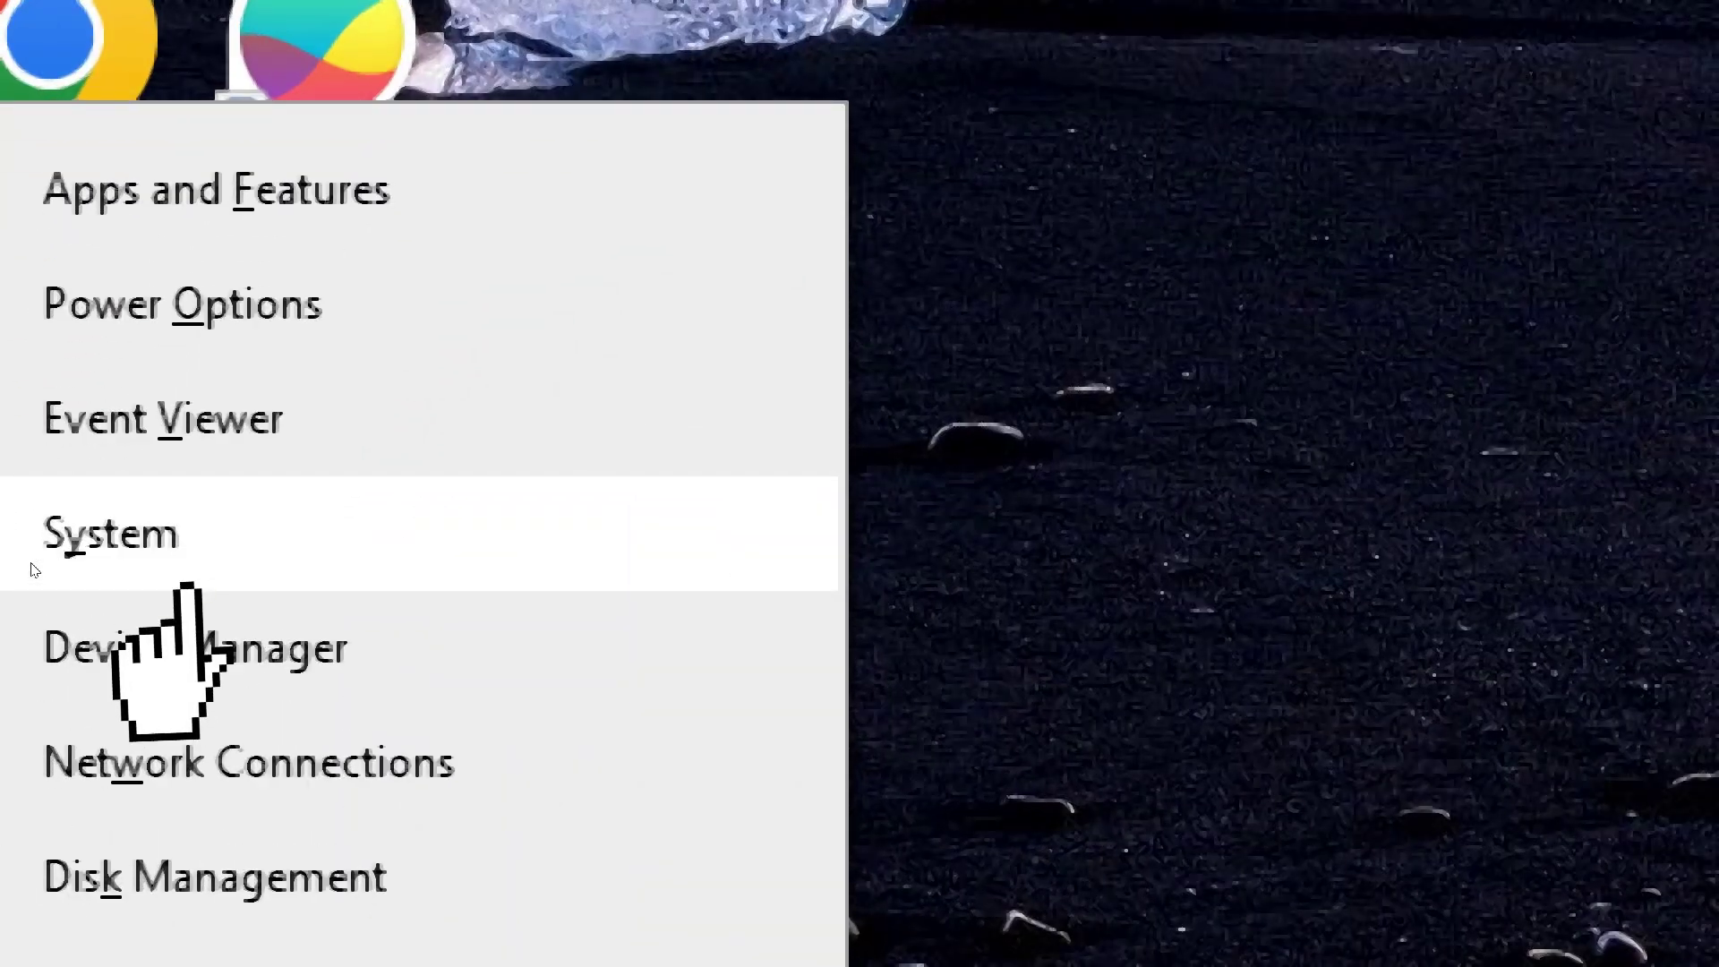
click(31, 564)
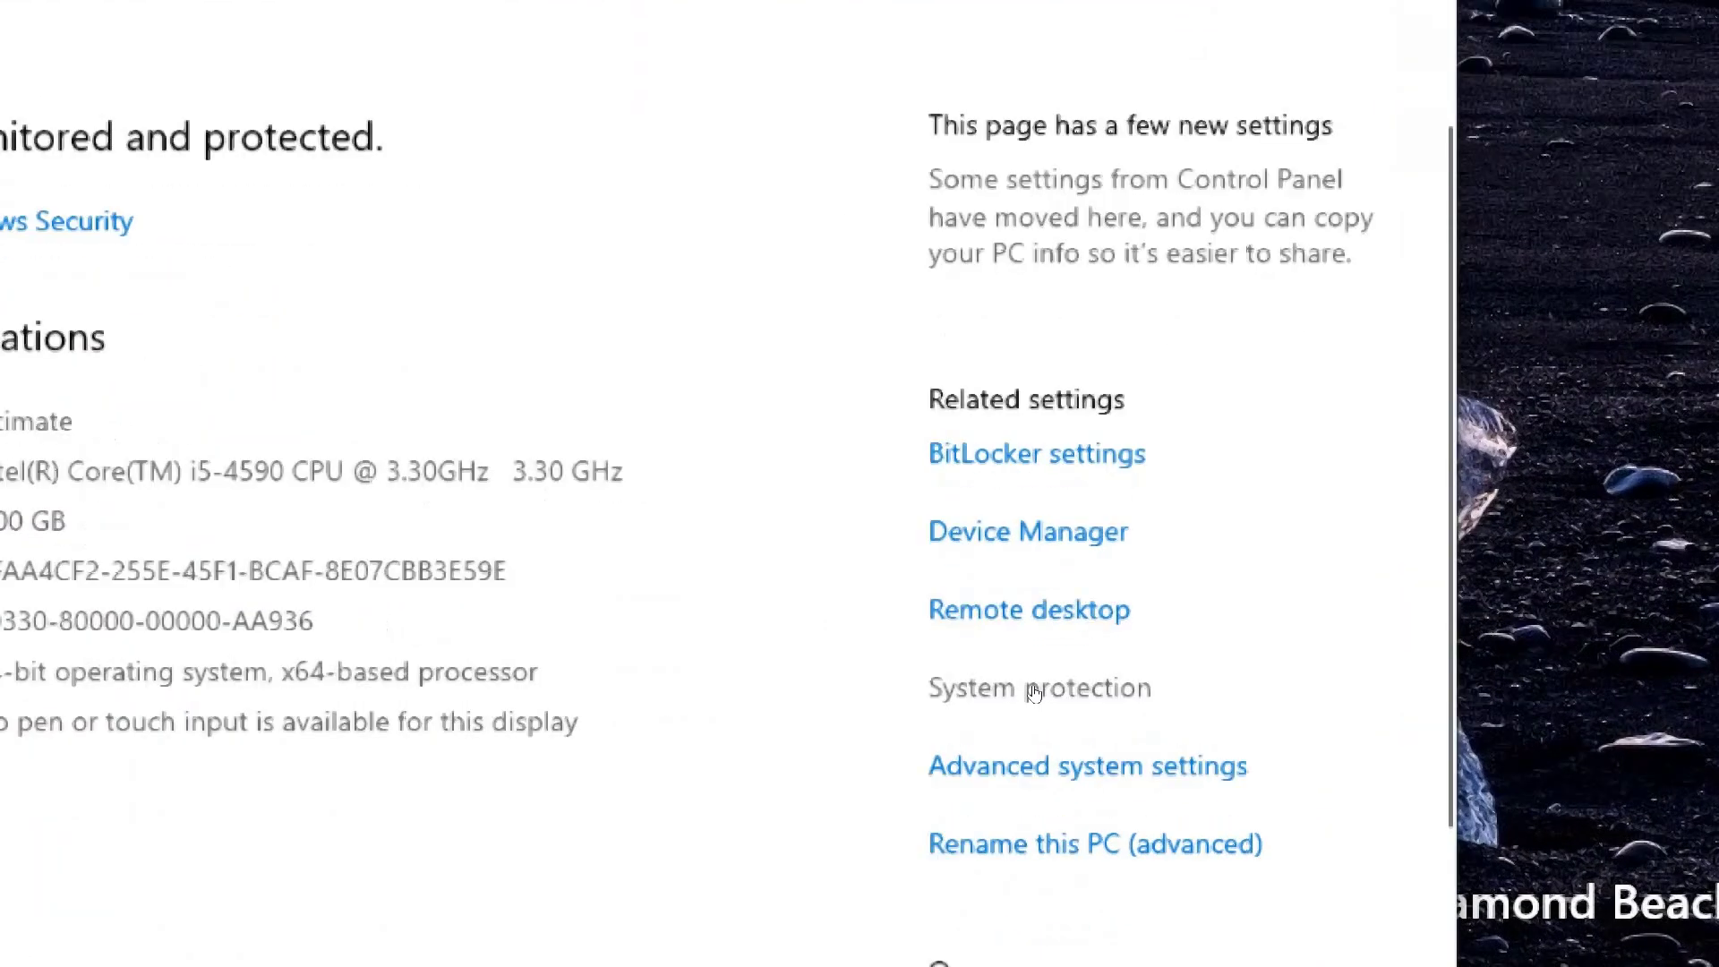
click(1035, 689)
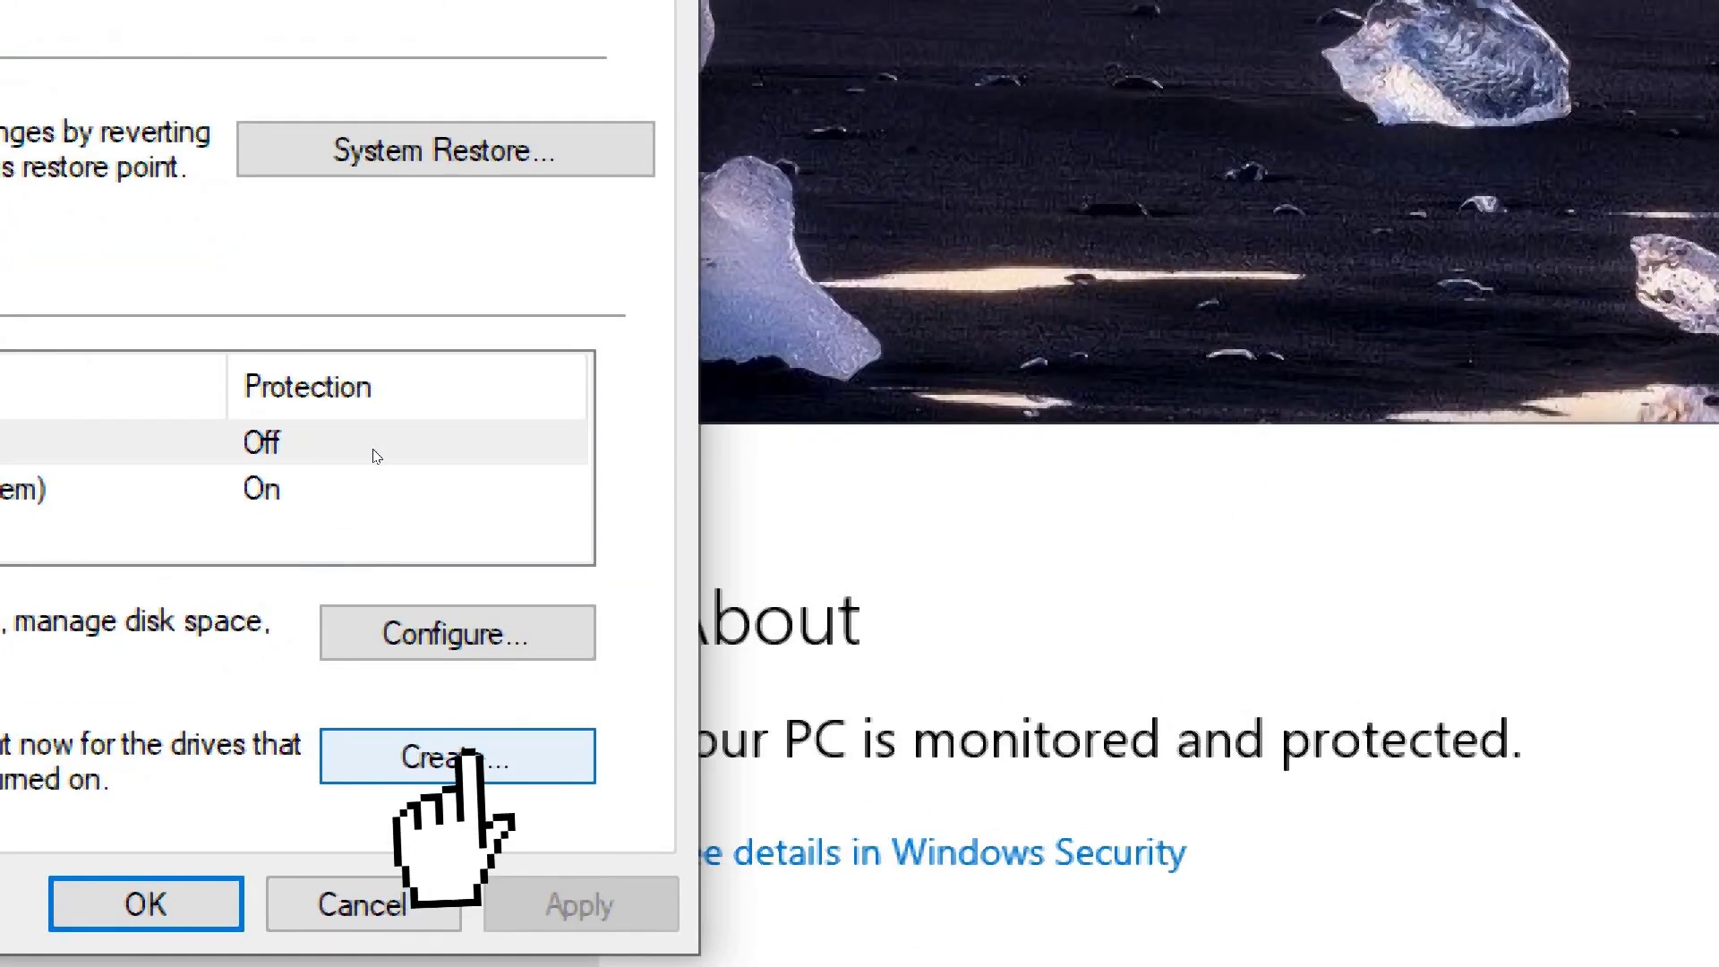
Step: Create a restore point described as 'ultimate thriller tv2' and dismiss the success message
click(442, 759)
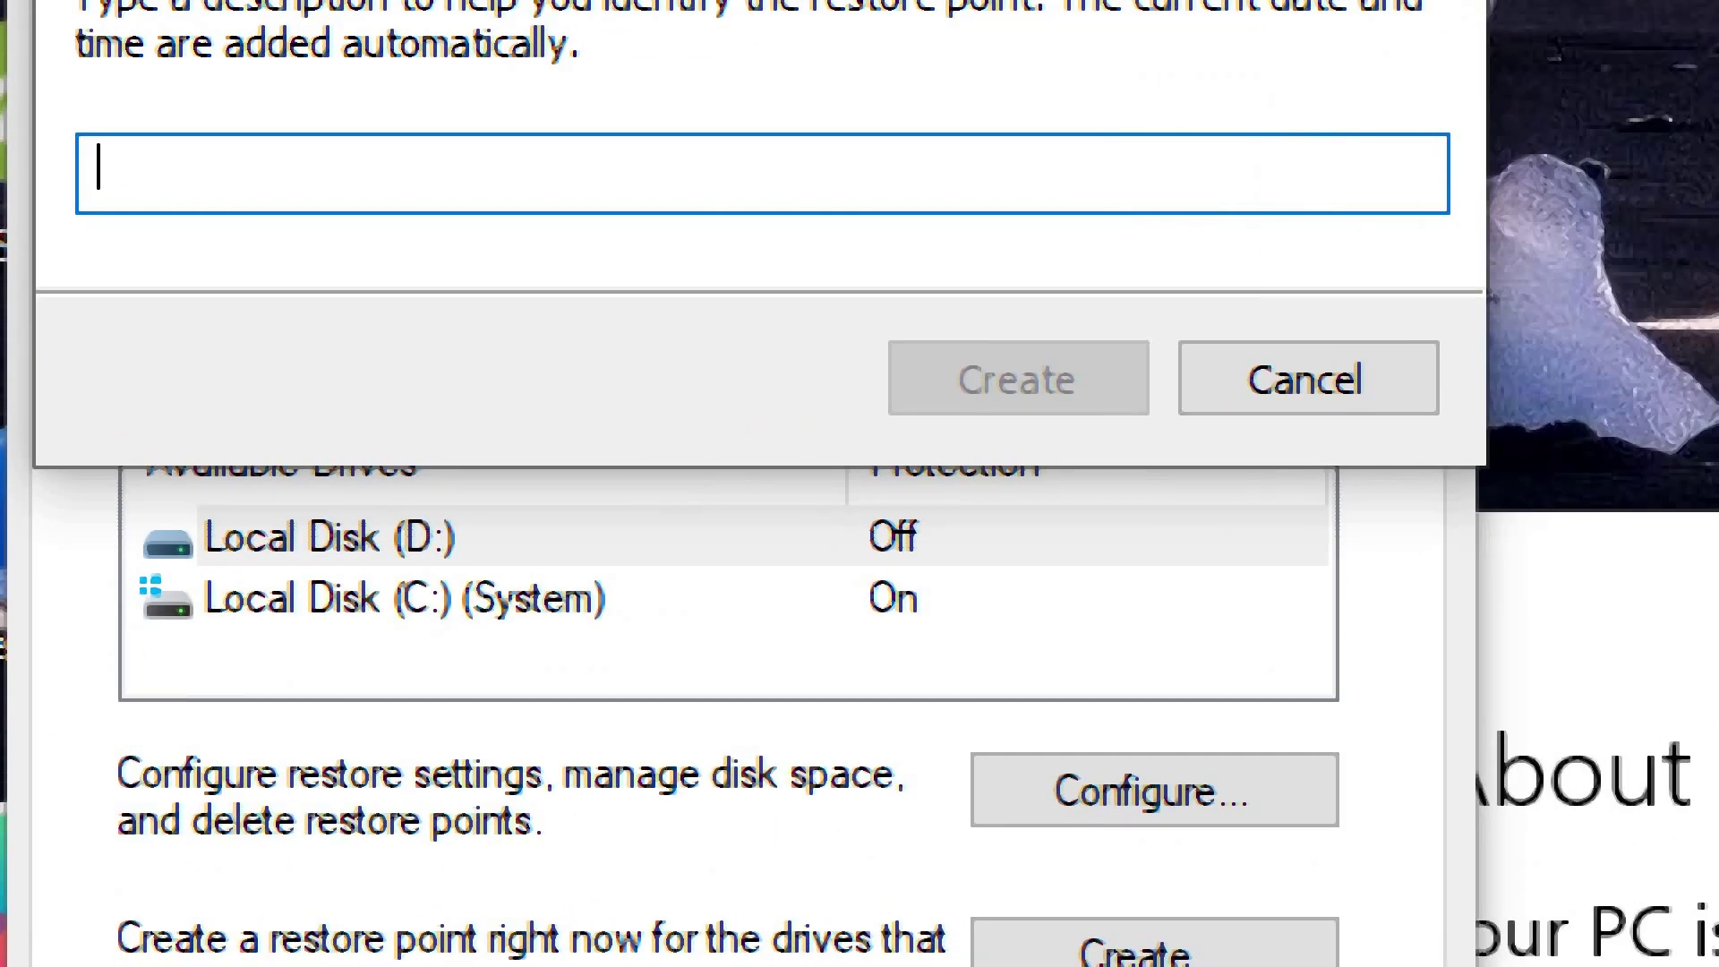
text(ultimate thriller tv2)
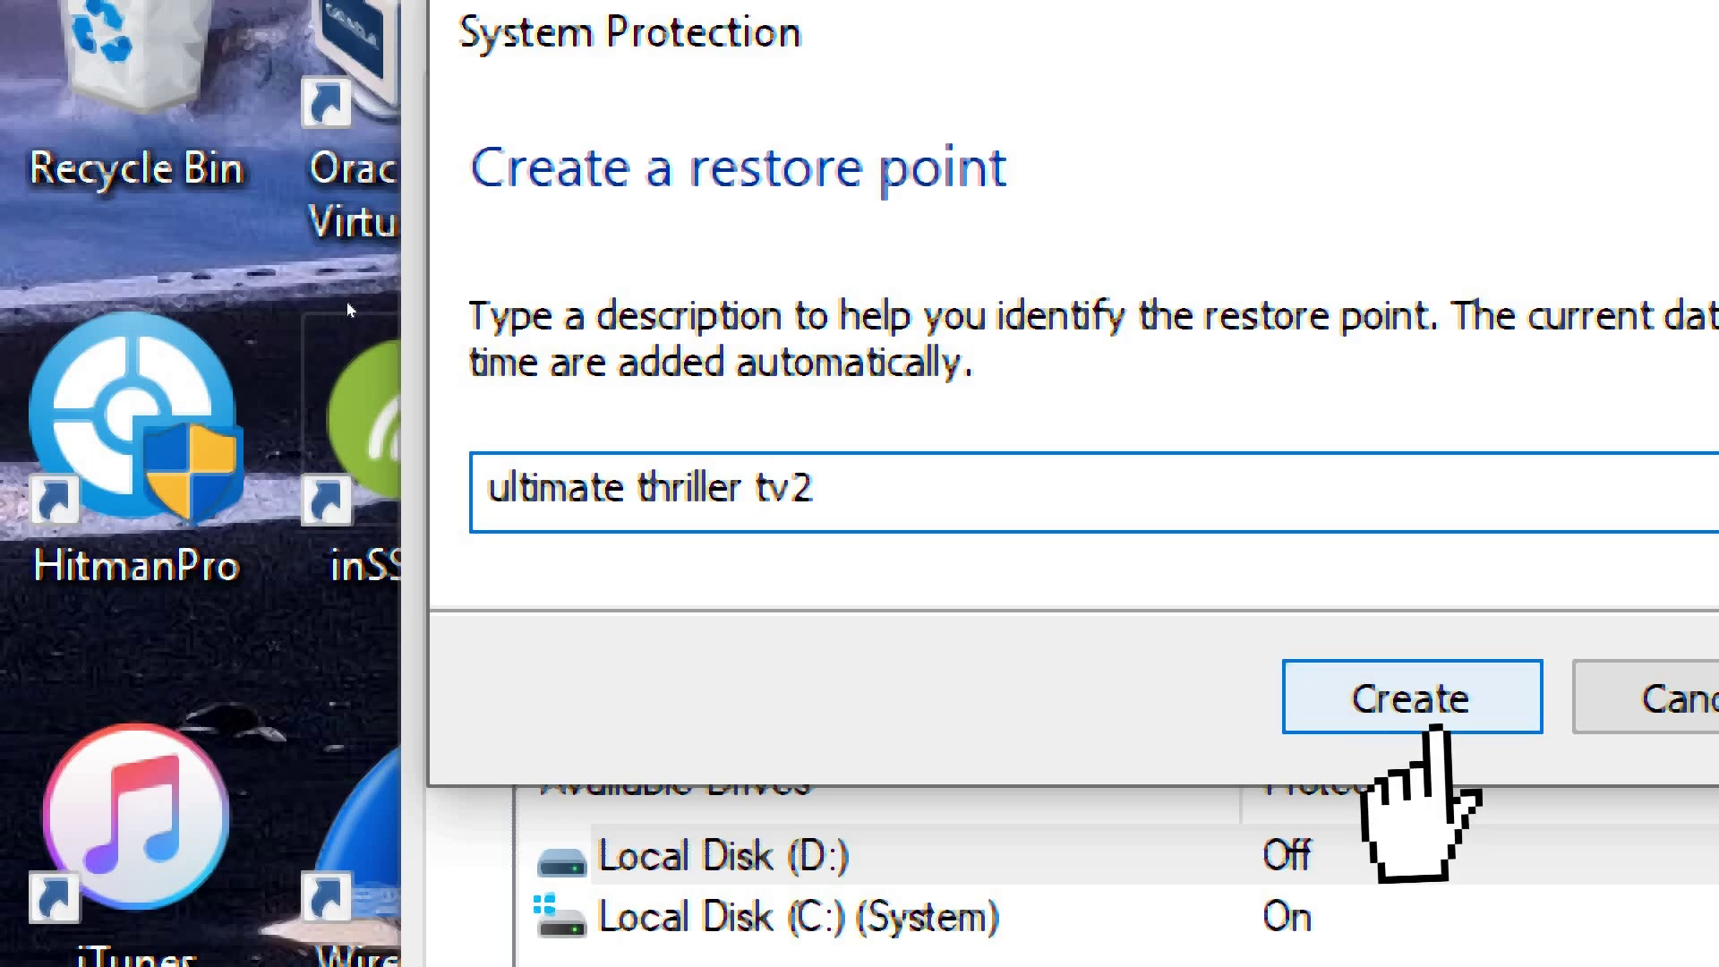
click(1412, 697)
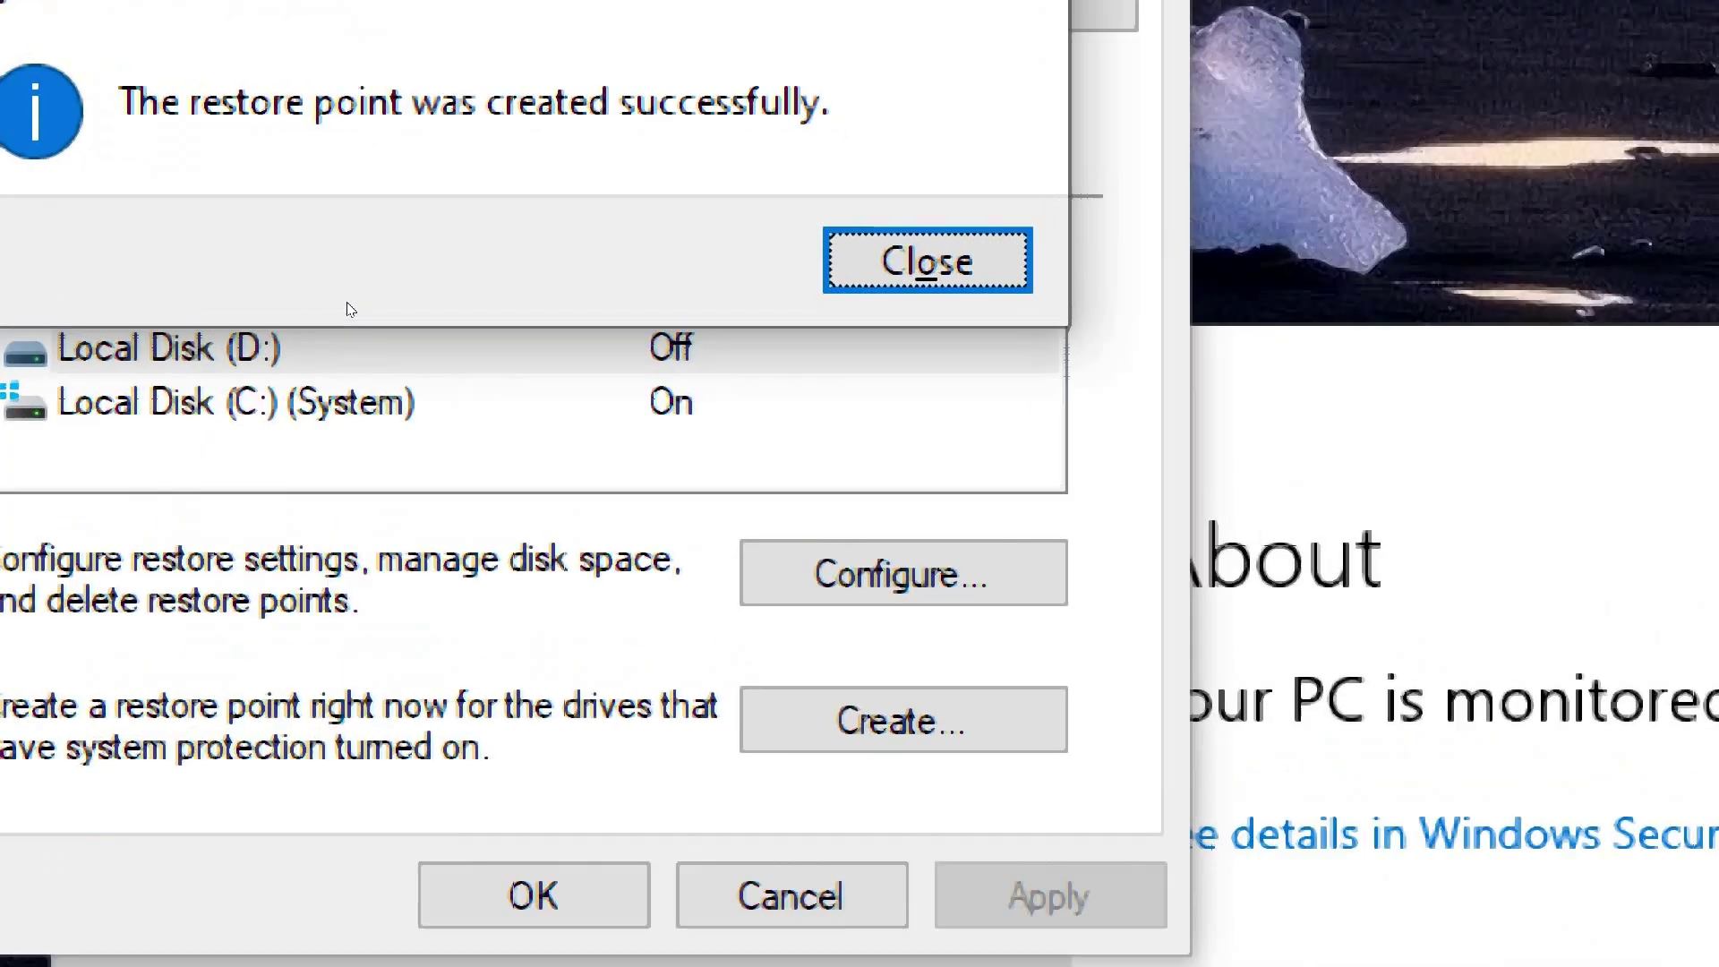
key(Return)
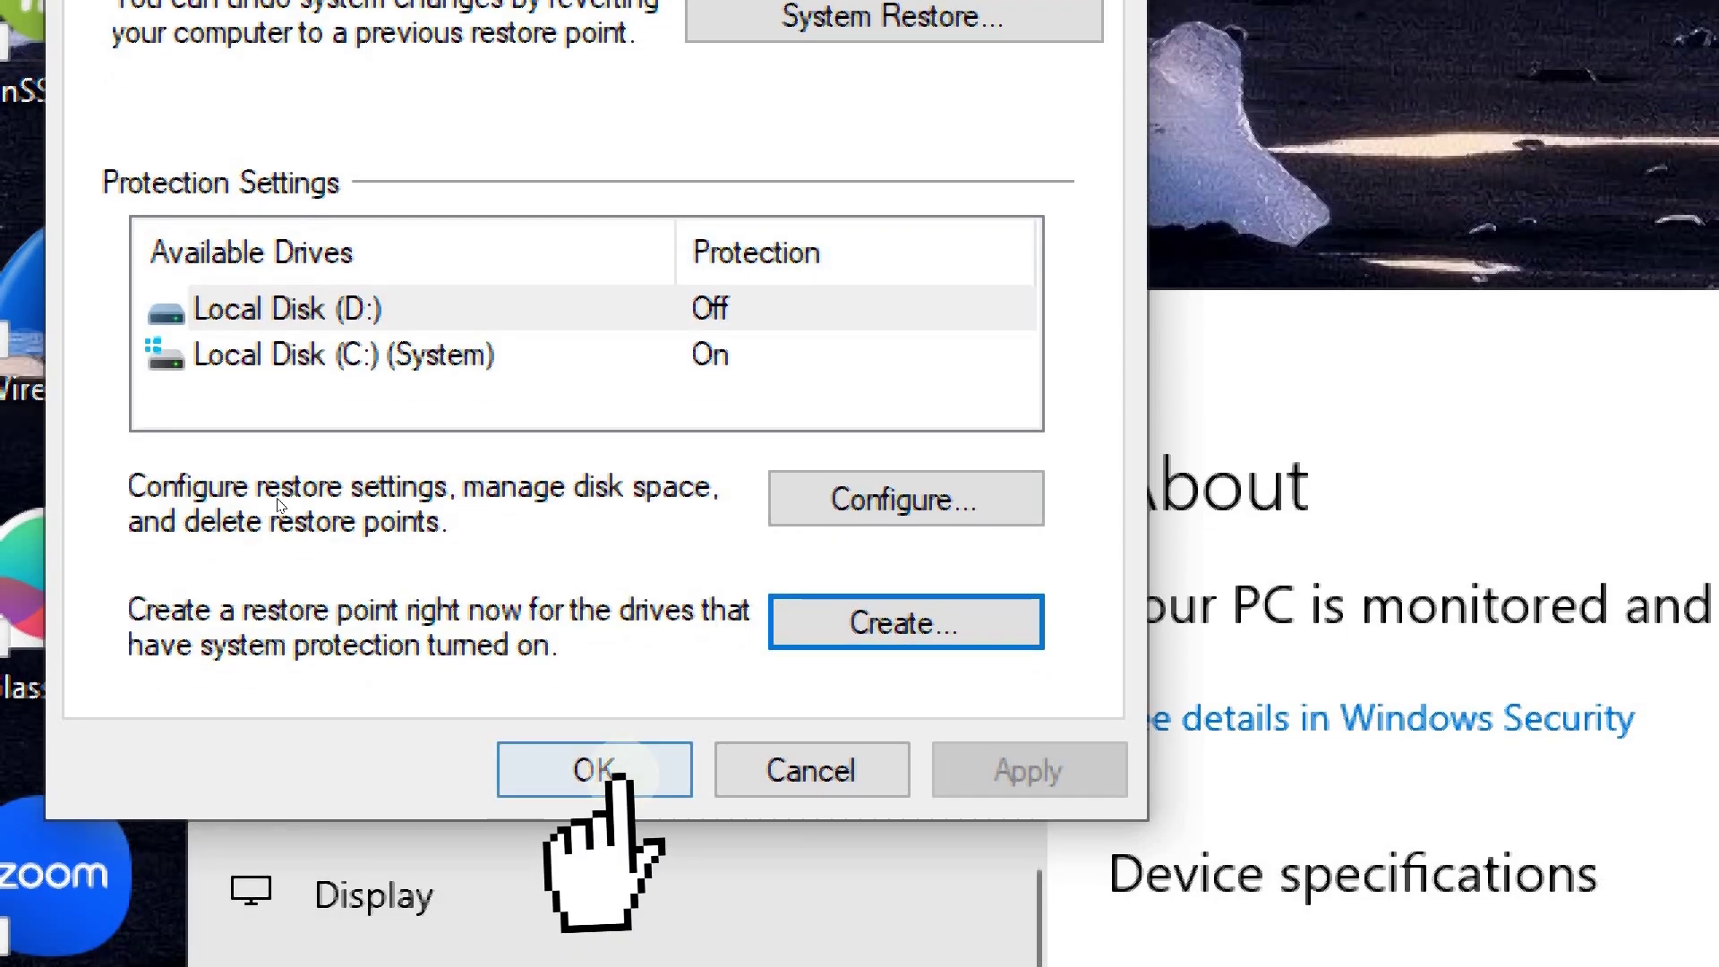
Step: Close and reopen System Properties on System Protection, then launch the System Restore wizard
click(595, 796)
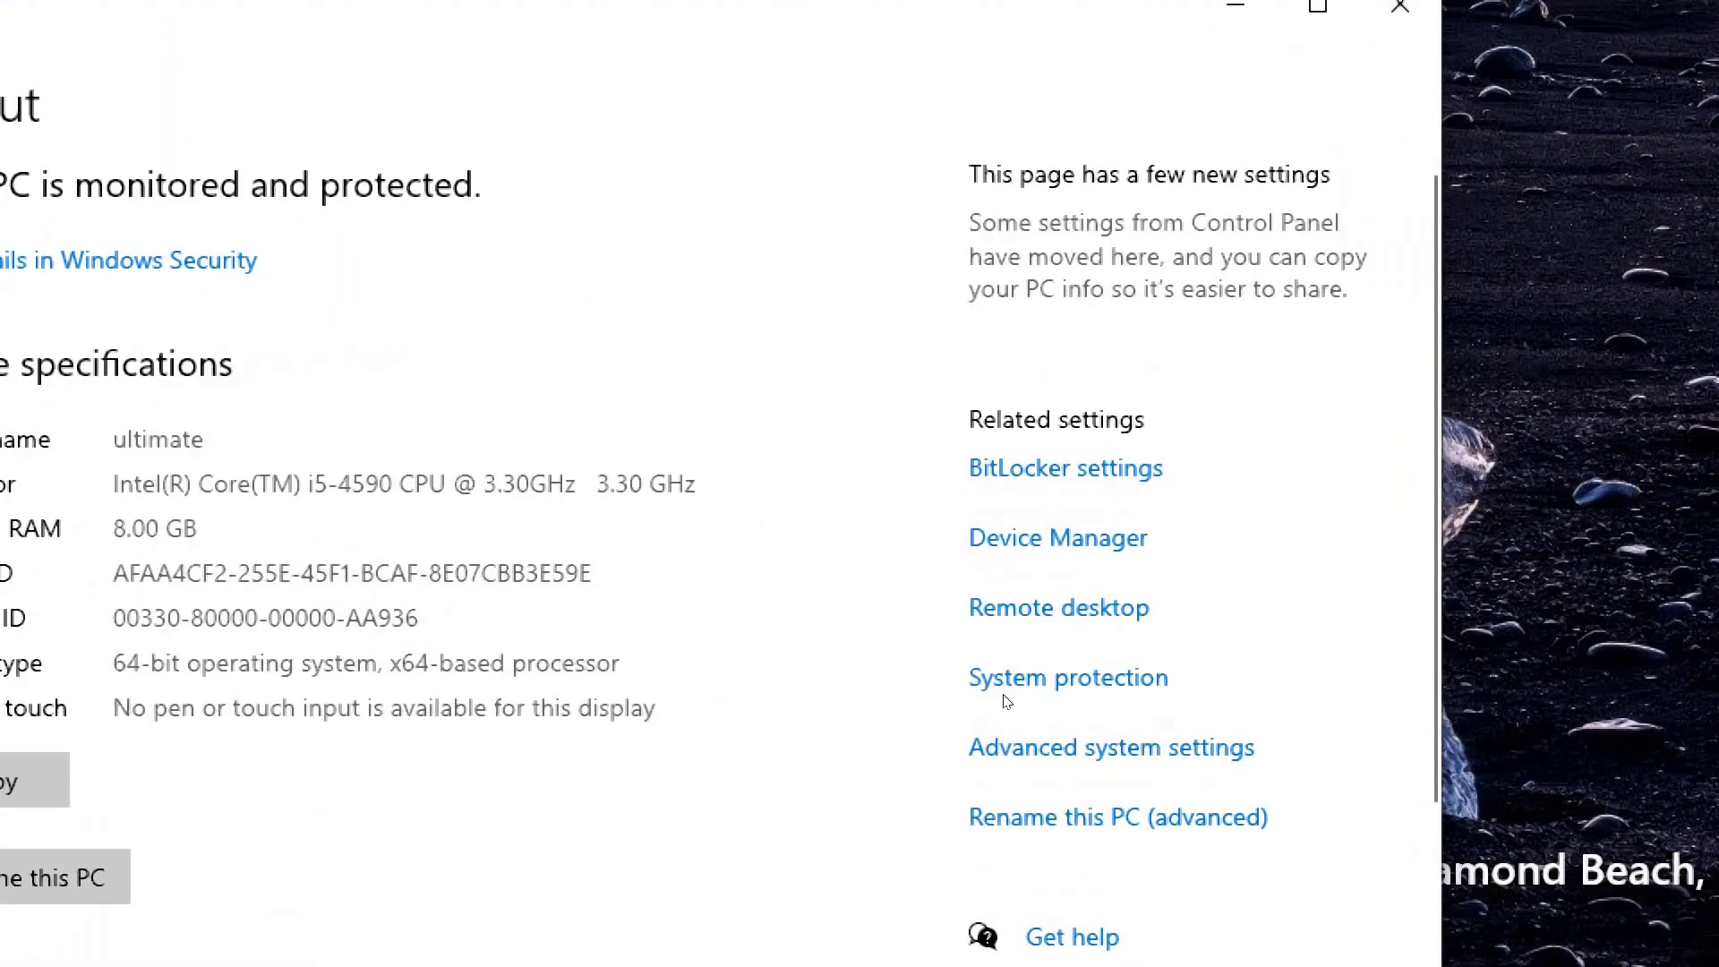
click(1012, 684)
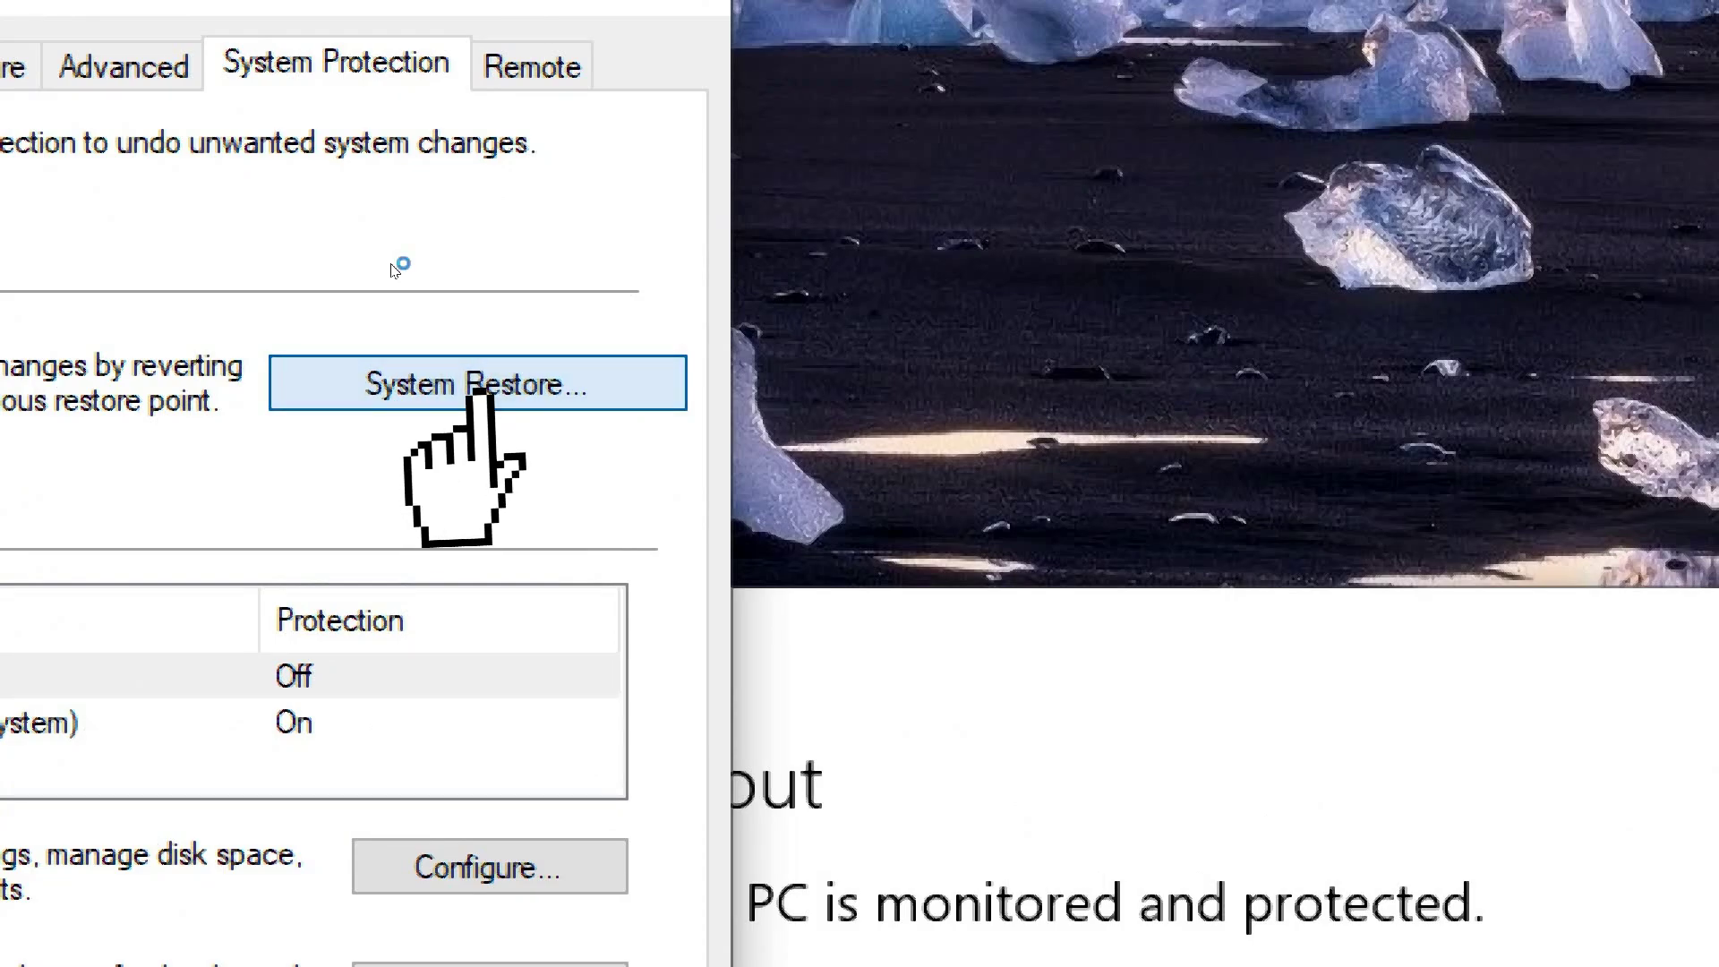
click(435, 394)
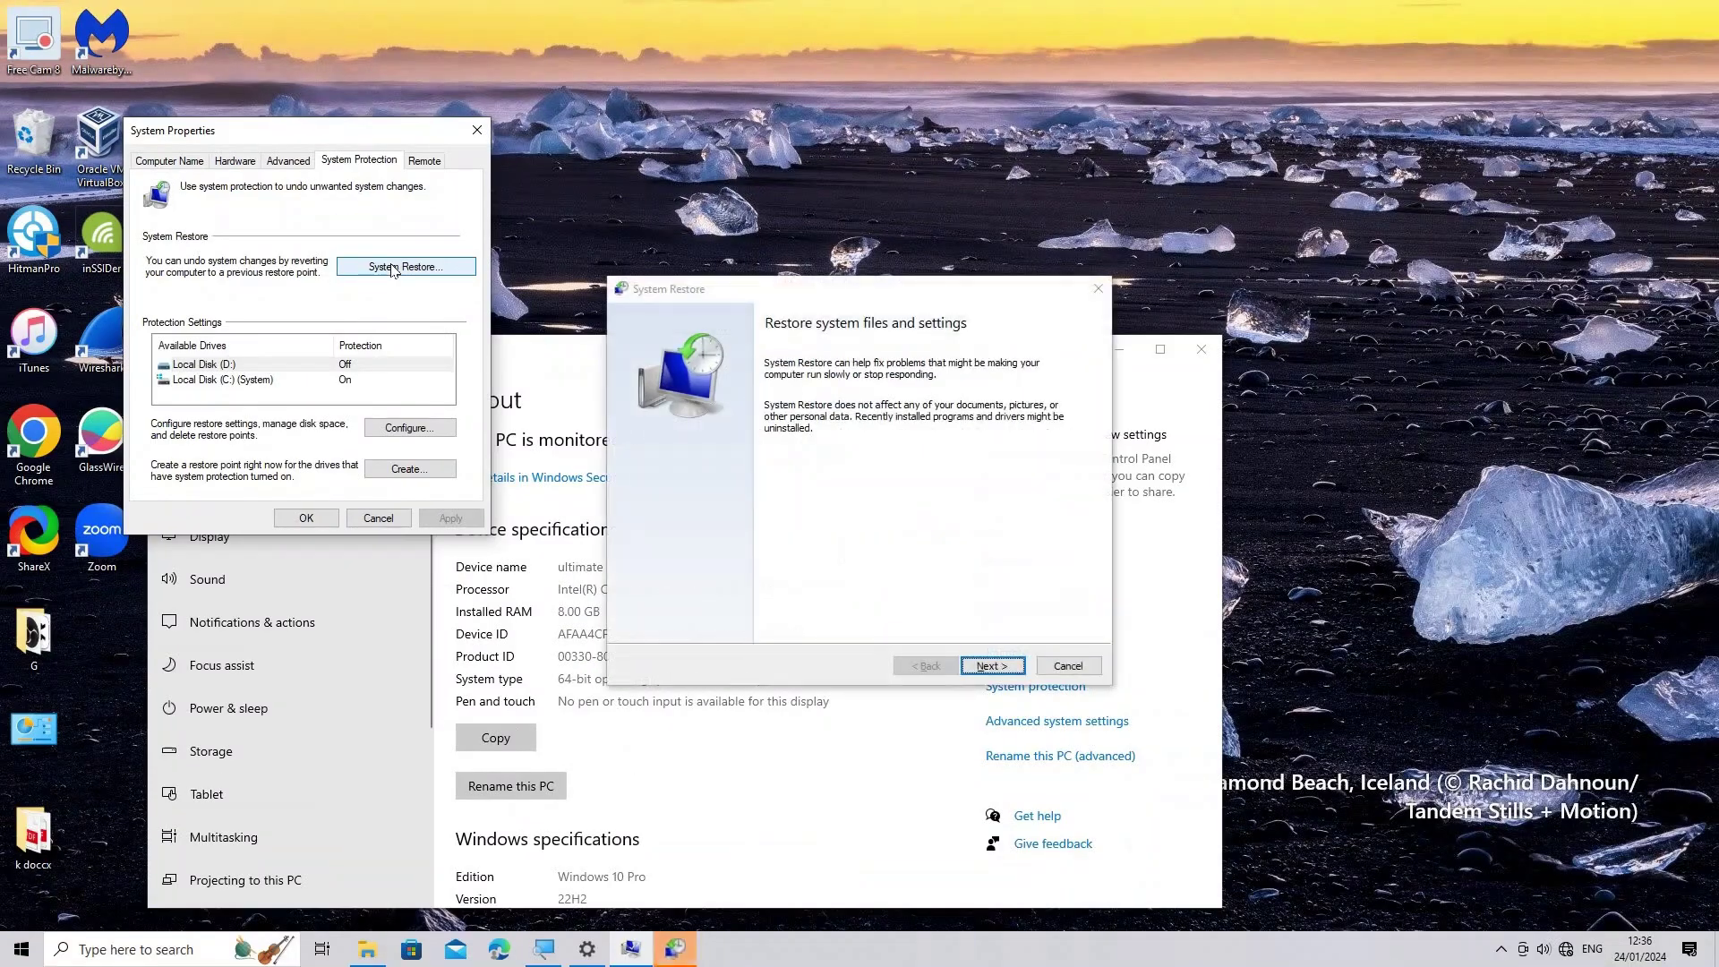